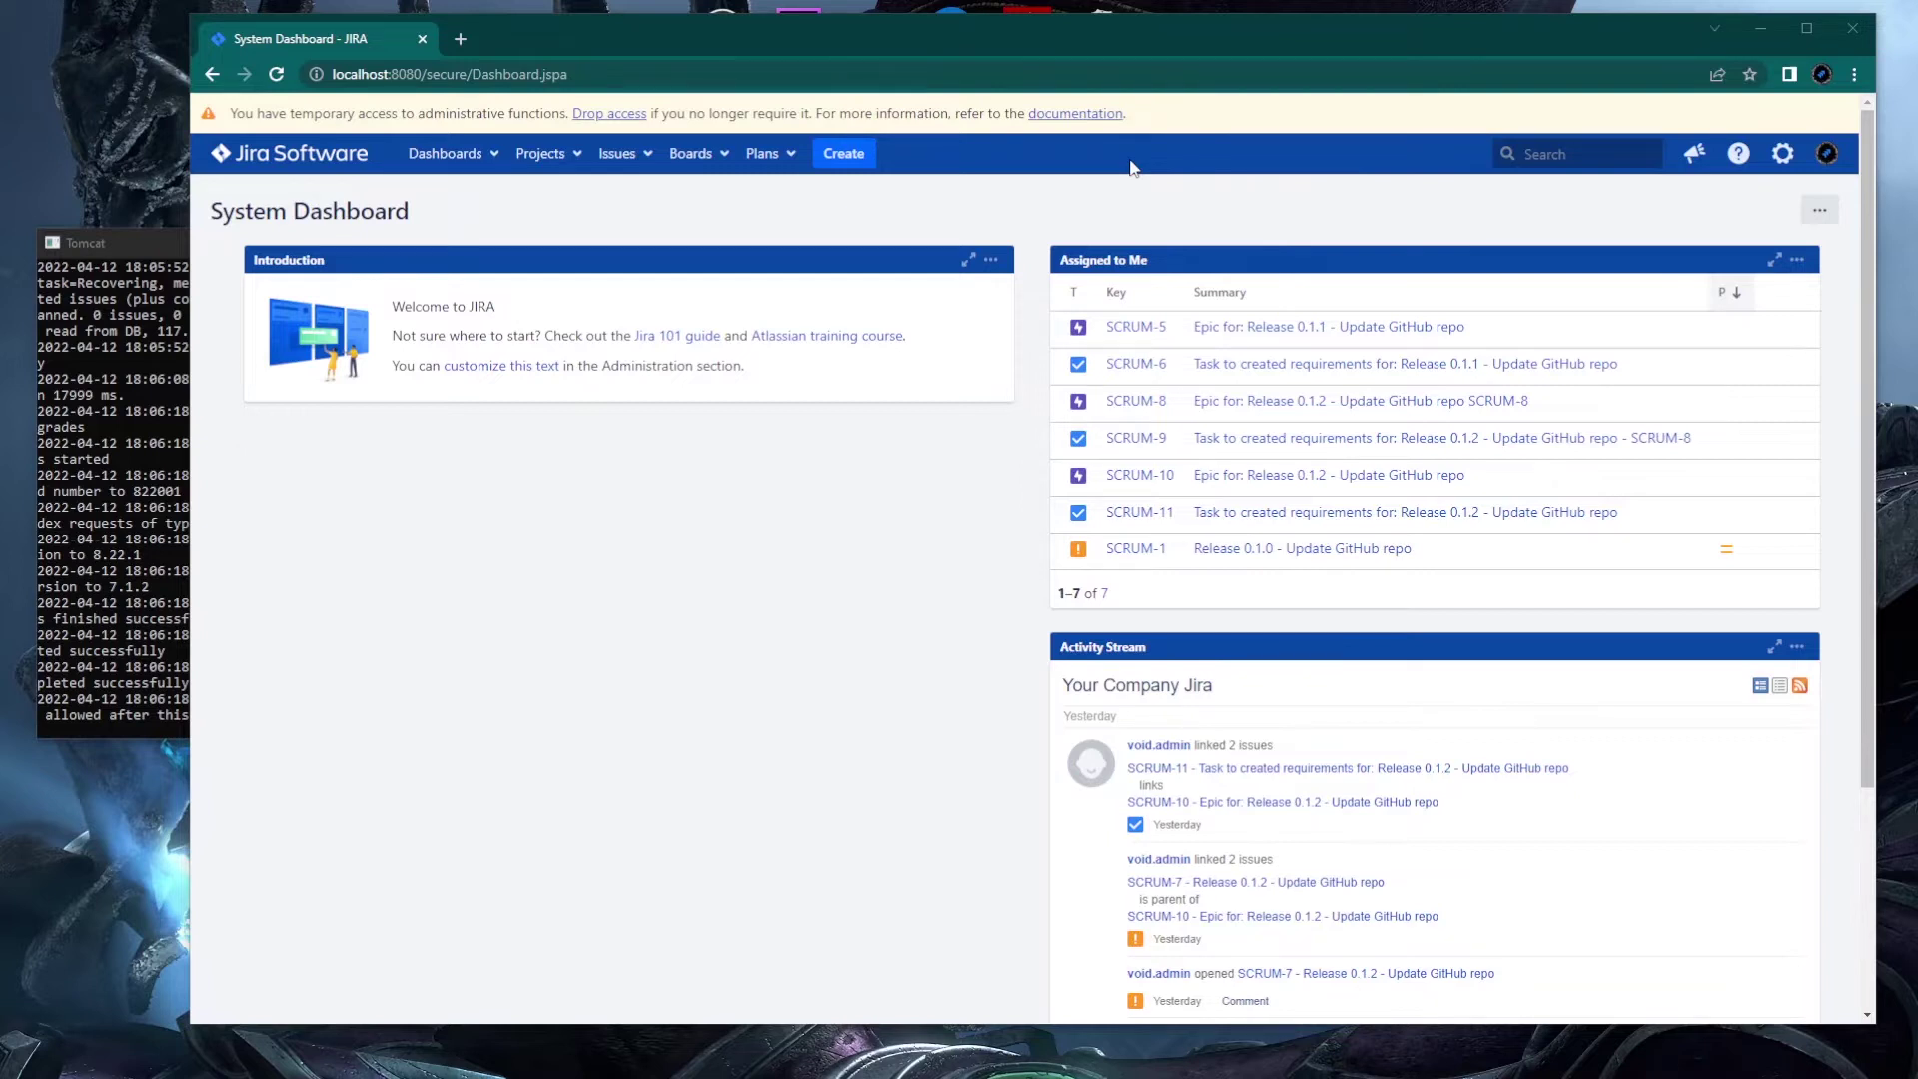
- Read the temporary admin-access notice and look over the administration menu without choosing anything
{"action": "left_click_drag", "start_coordinate": [1184, 118], "coordinate": [230, 113]}
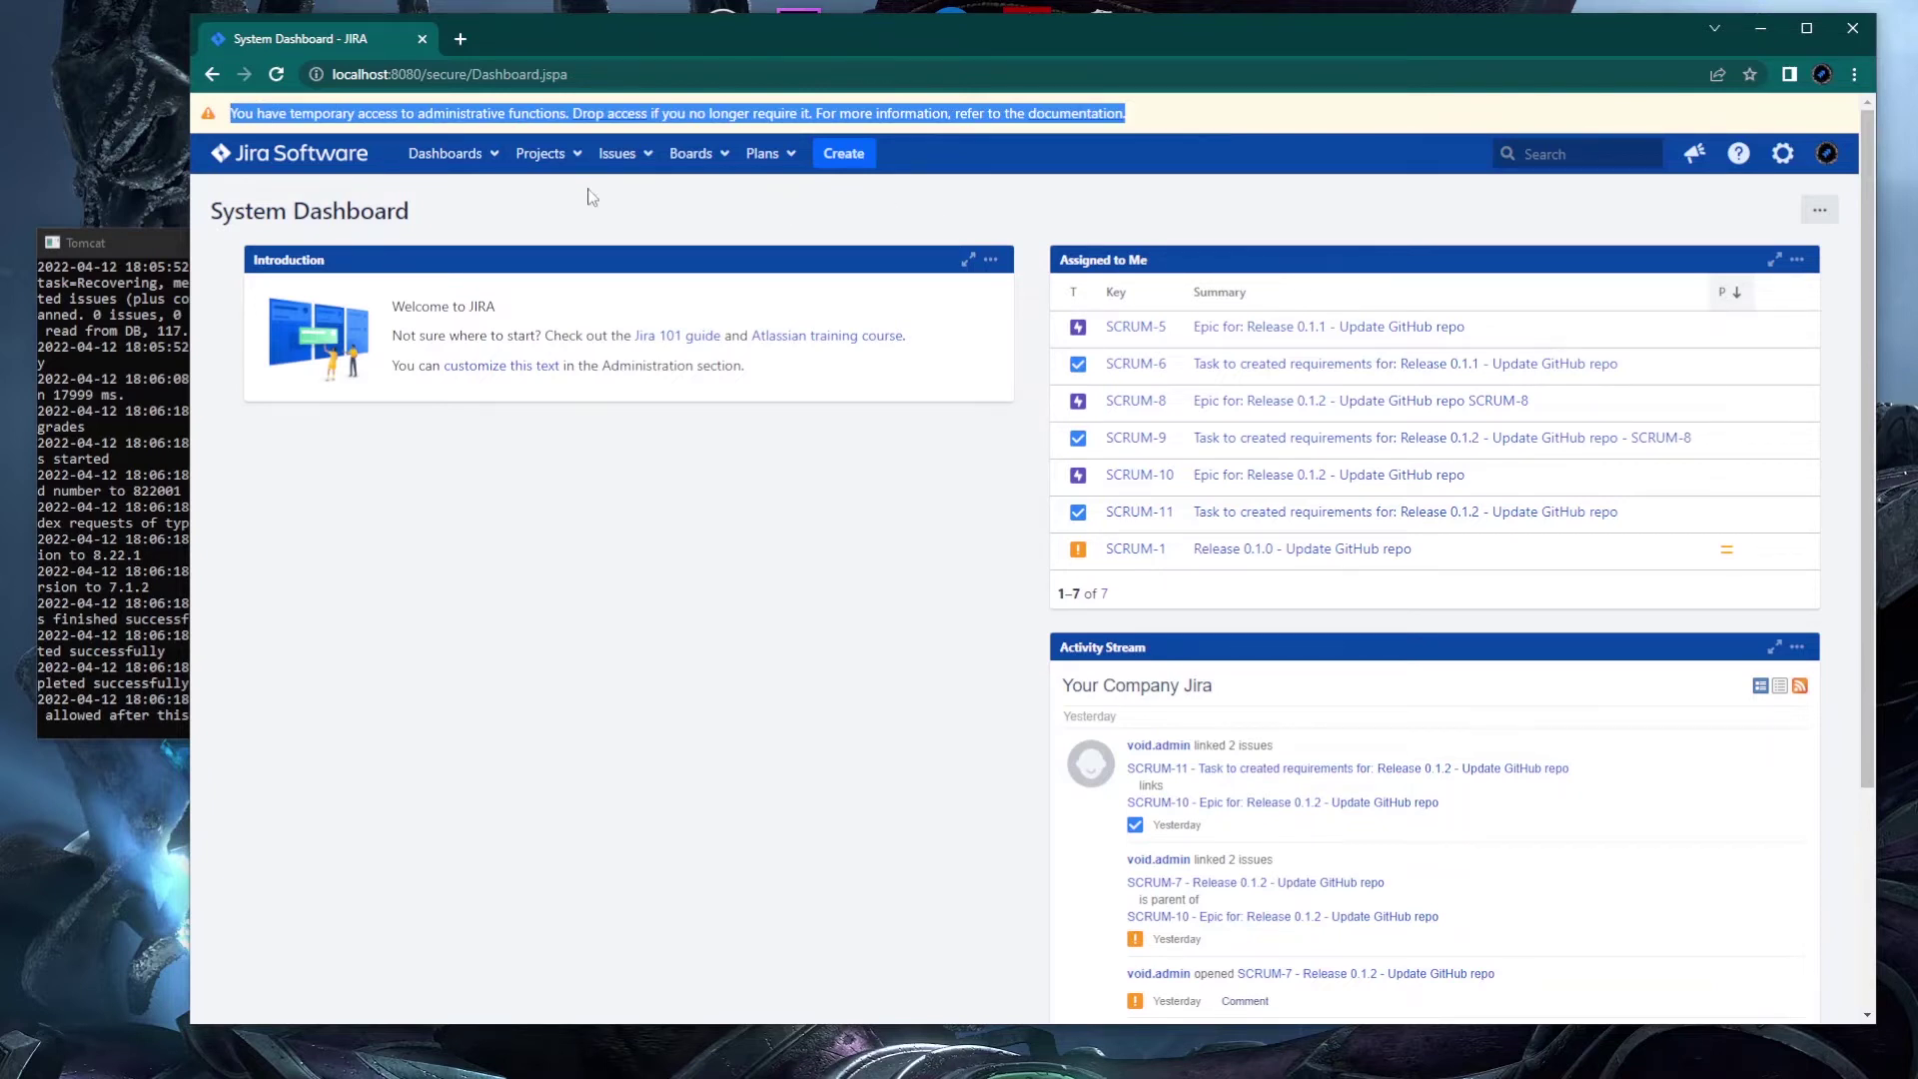
{"action": "left_click", "coordinate": [926, 216]}
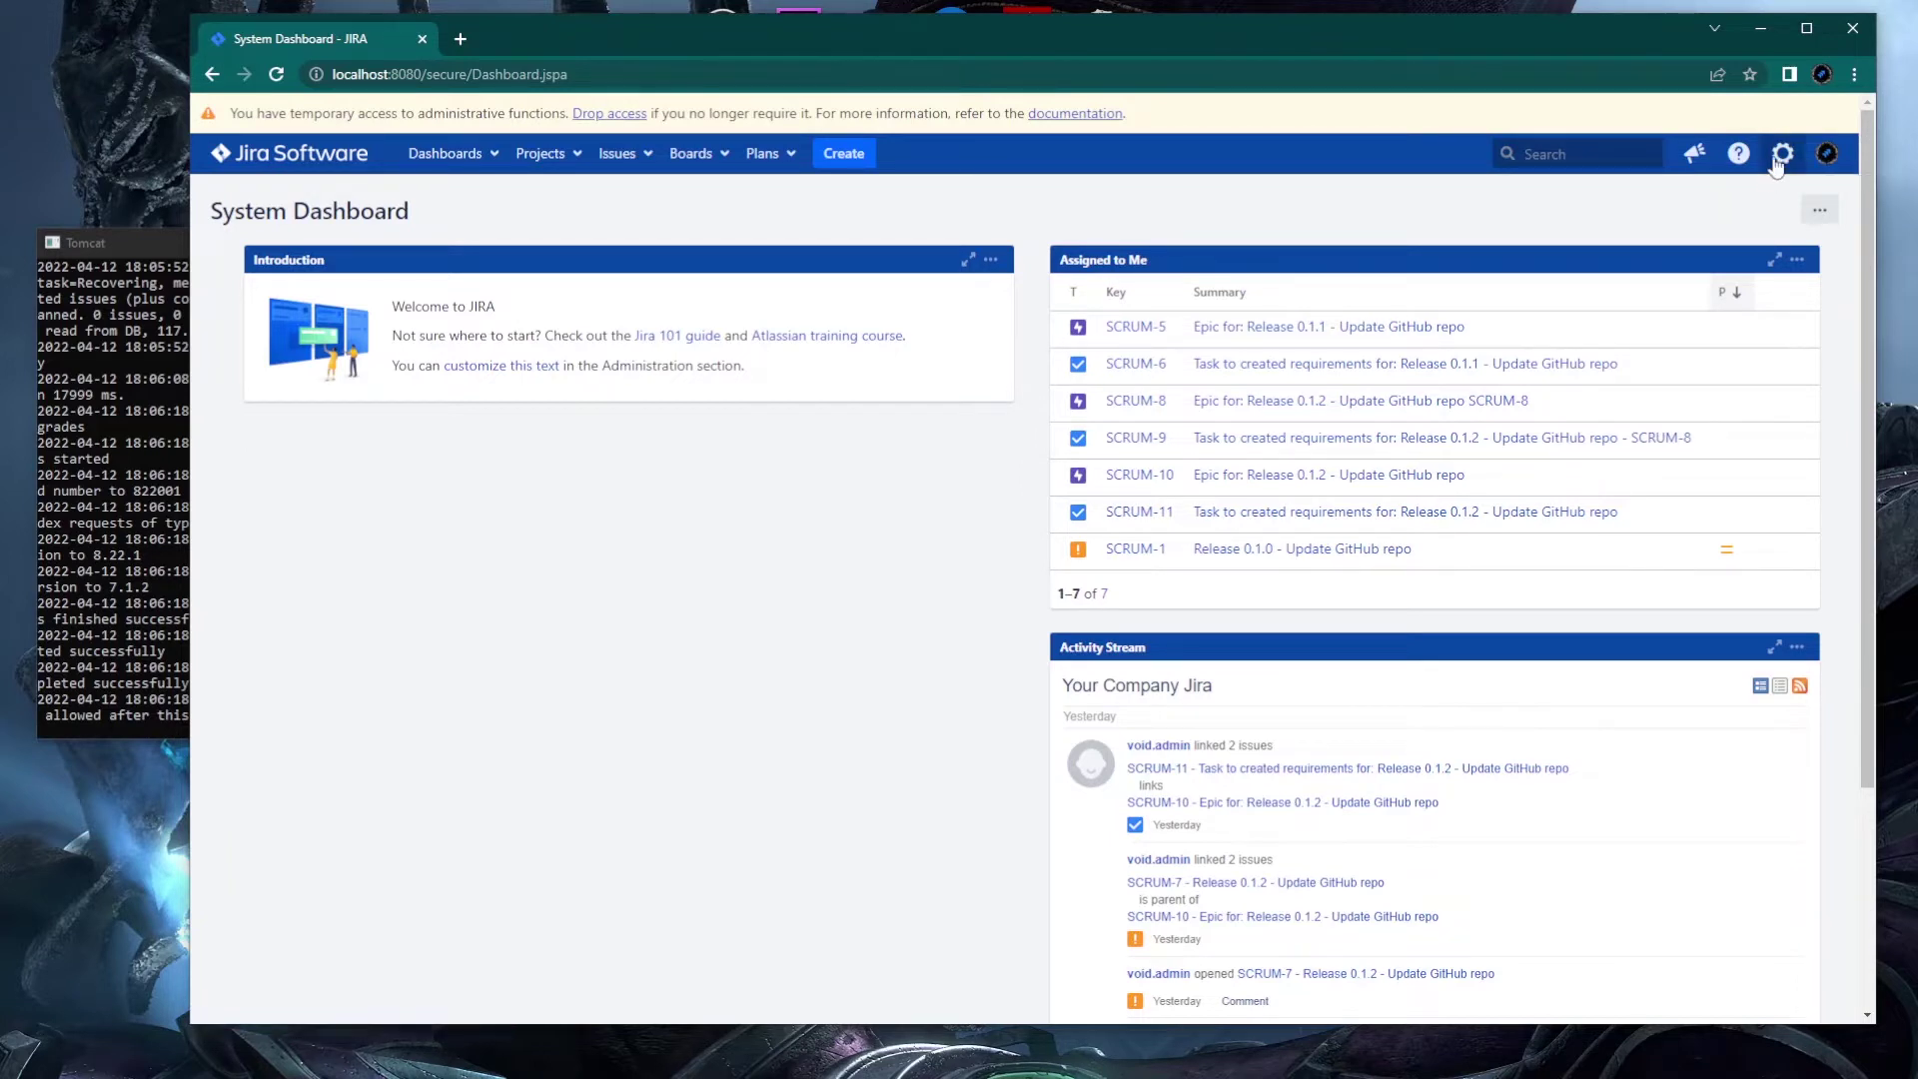
{"action": "left_click", "coordinate": [1777, 161]}
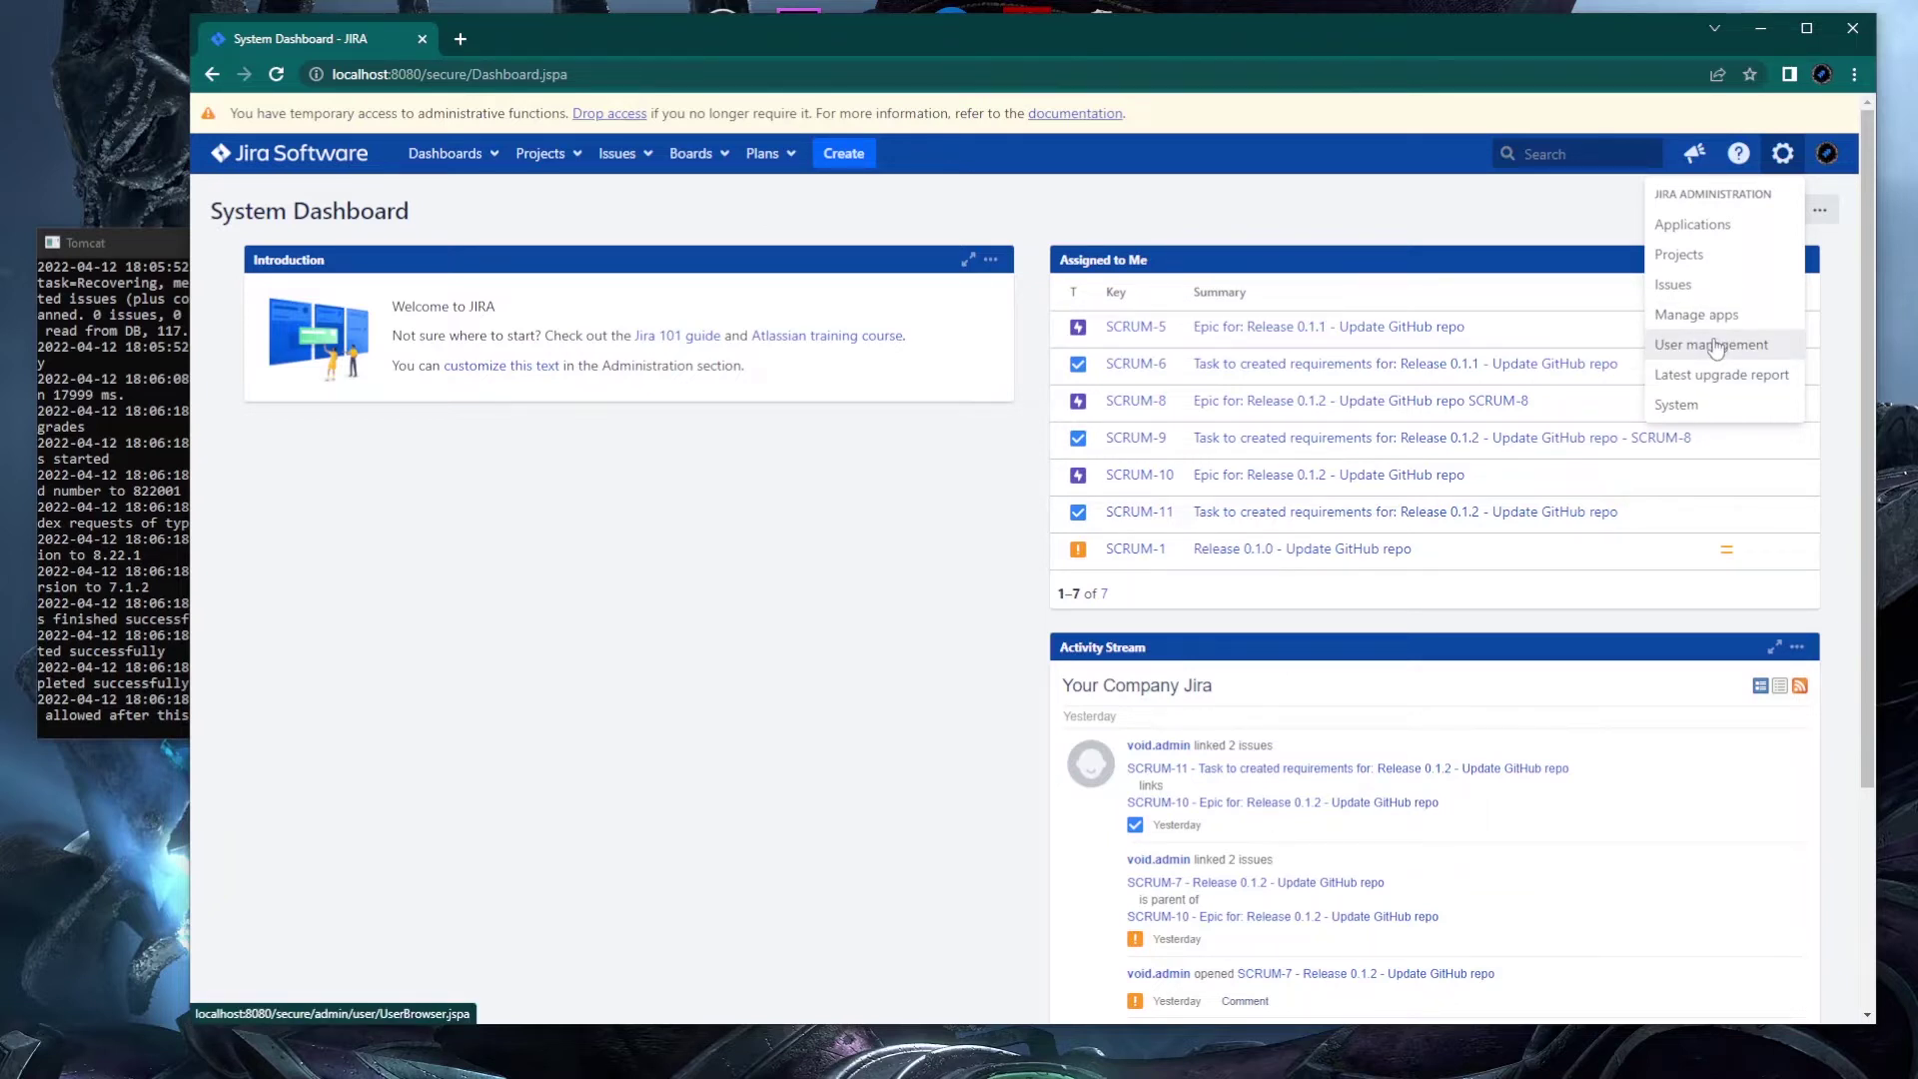
{"action": "left_click", "coordinate": [807, 210]}
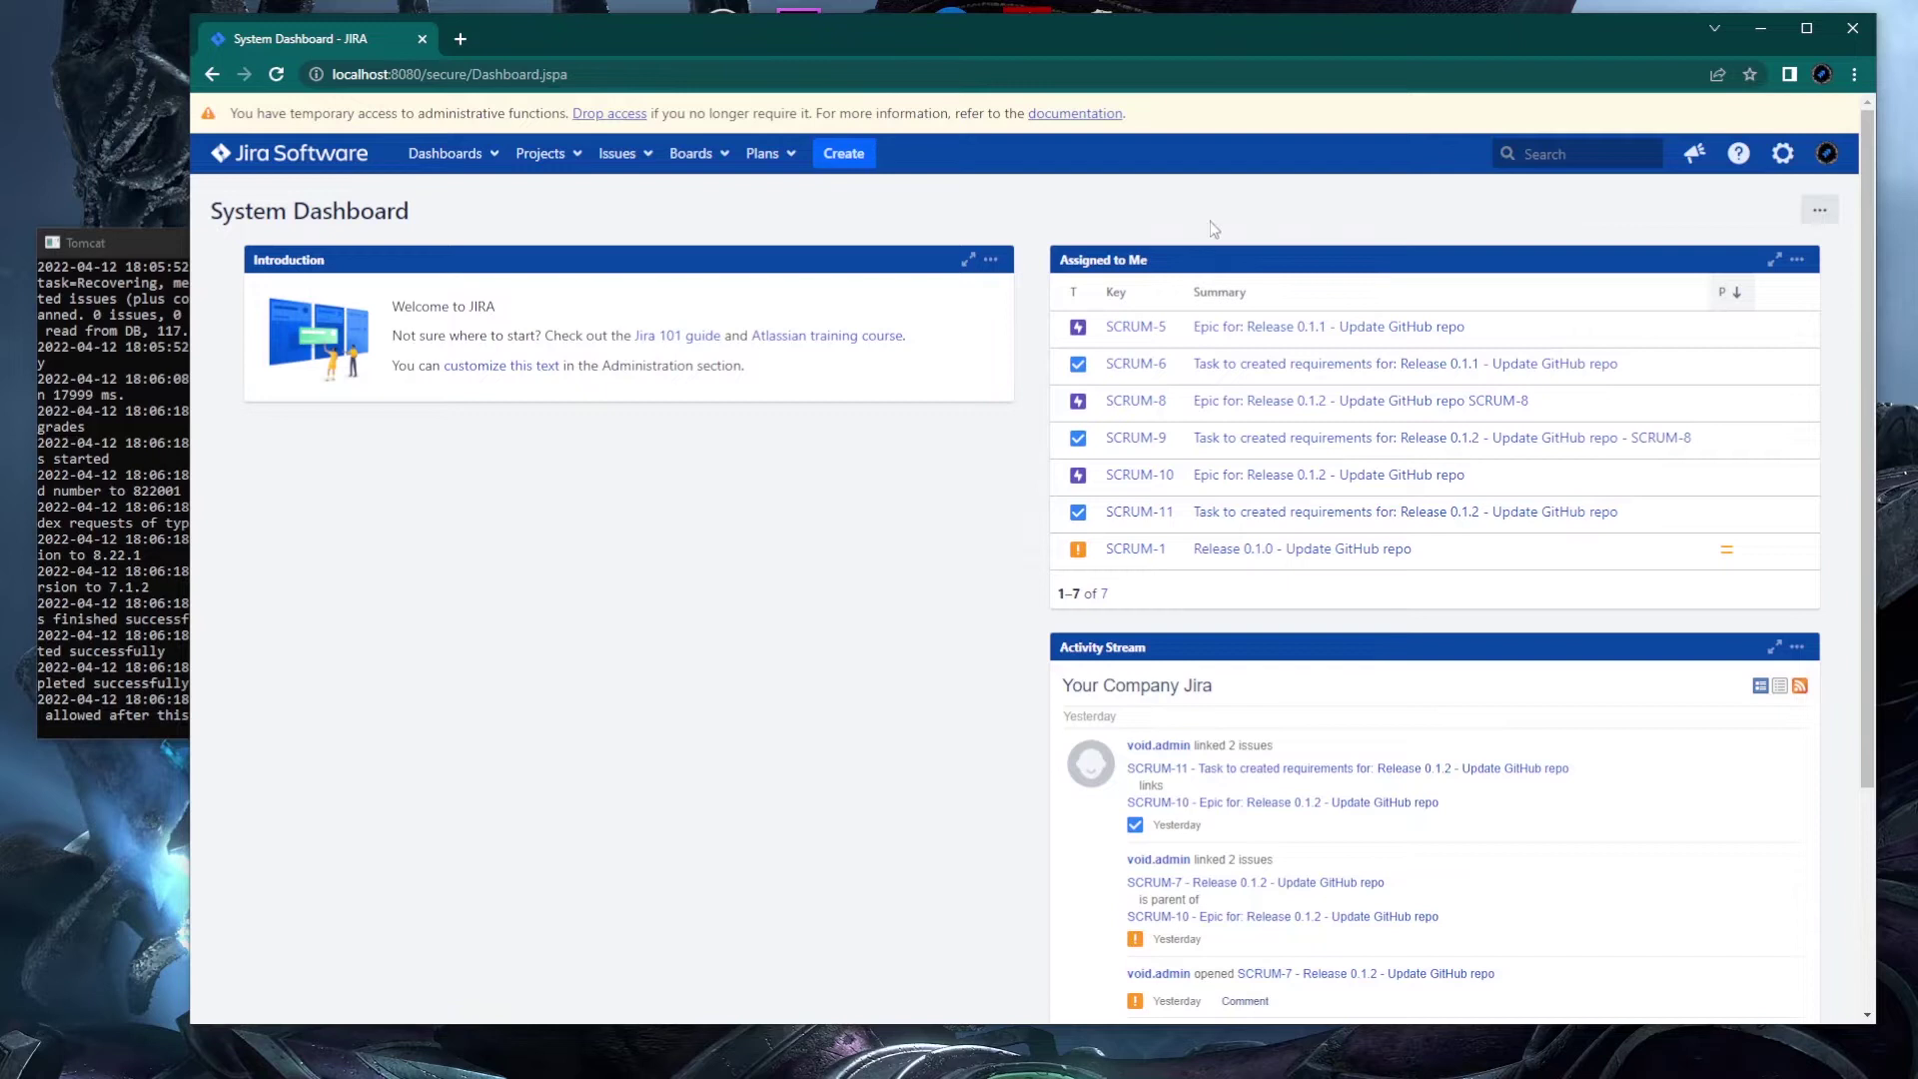
- Drop the temporary admin access and request User management from the administration menu
{"action": "left_click", "coordinate": [608, 122]}
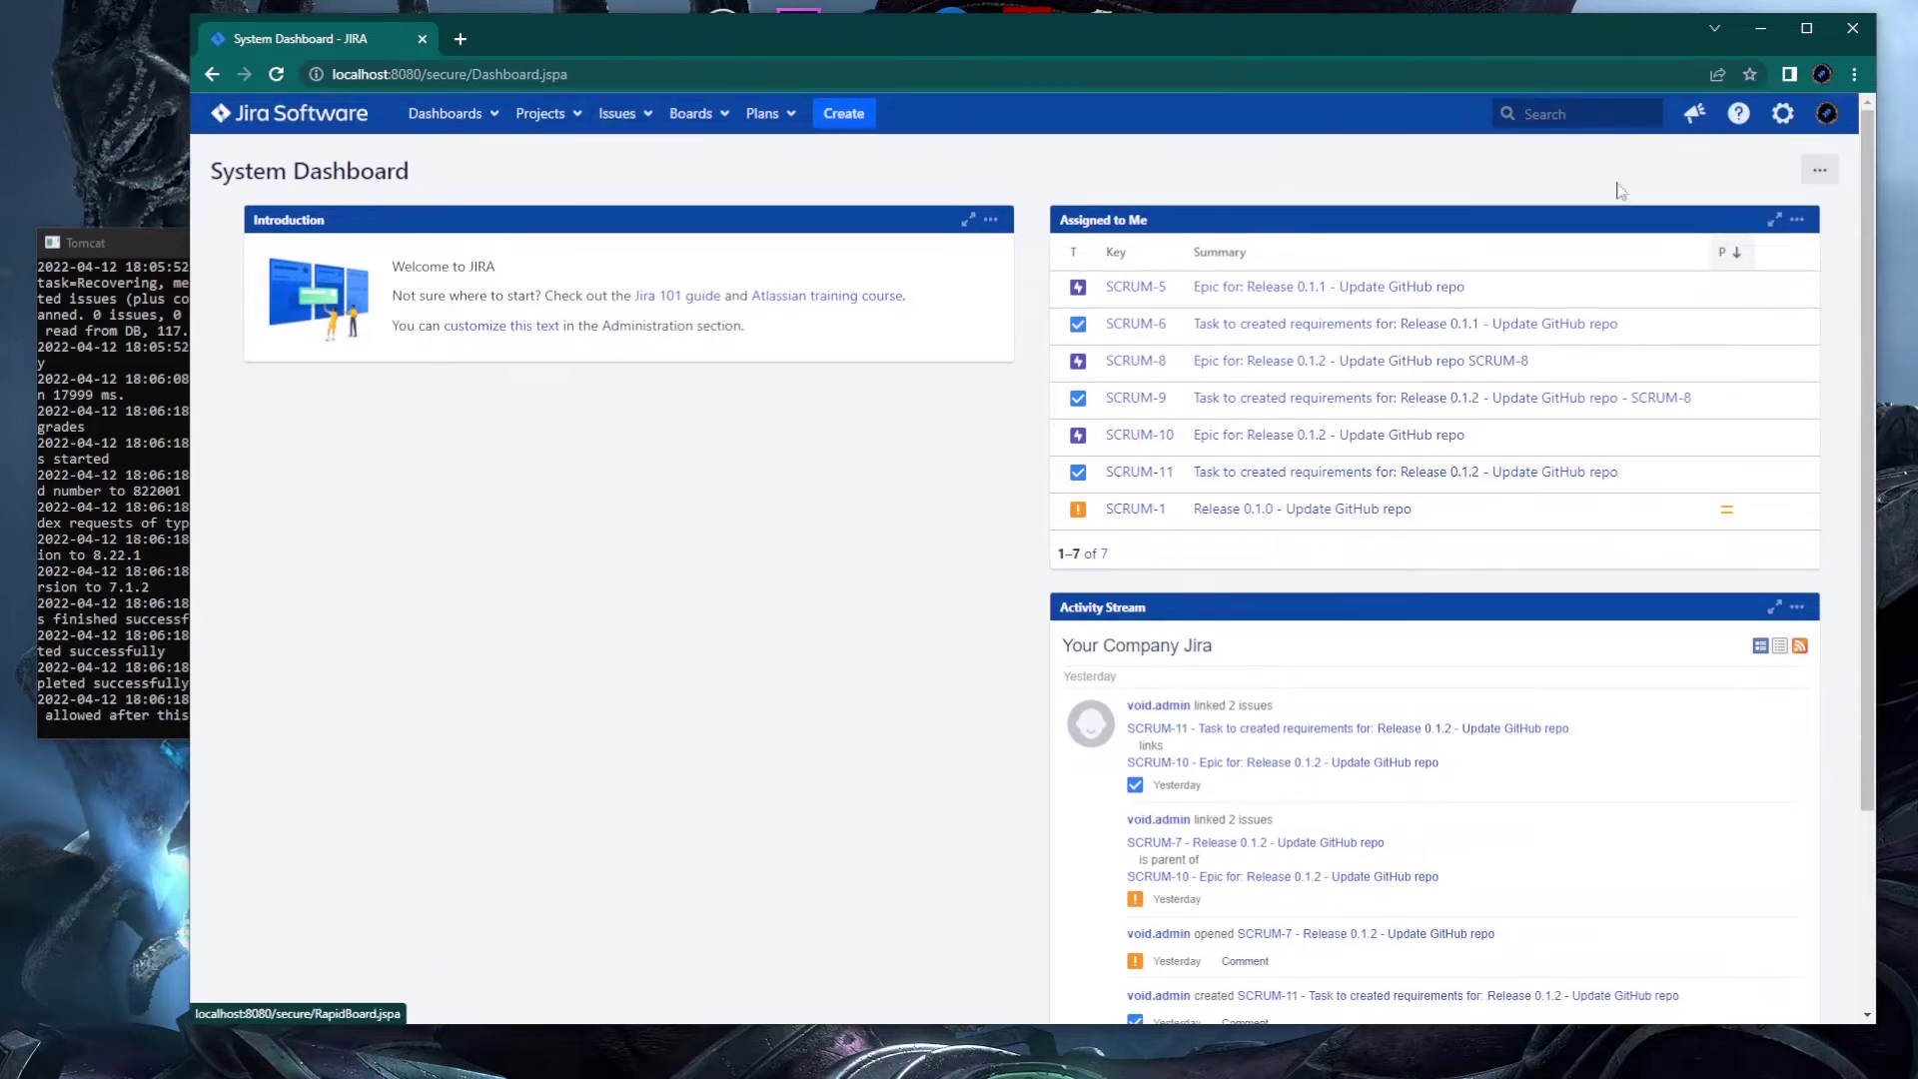
{"action": "left_click", "coordinate": [1783, 113]}
{"action": "left_click", "coordinate": [1703, 305]}
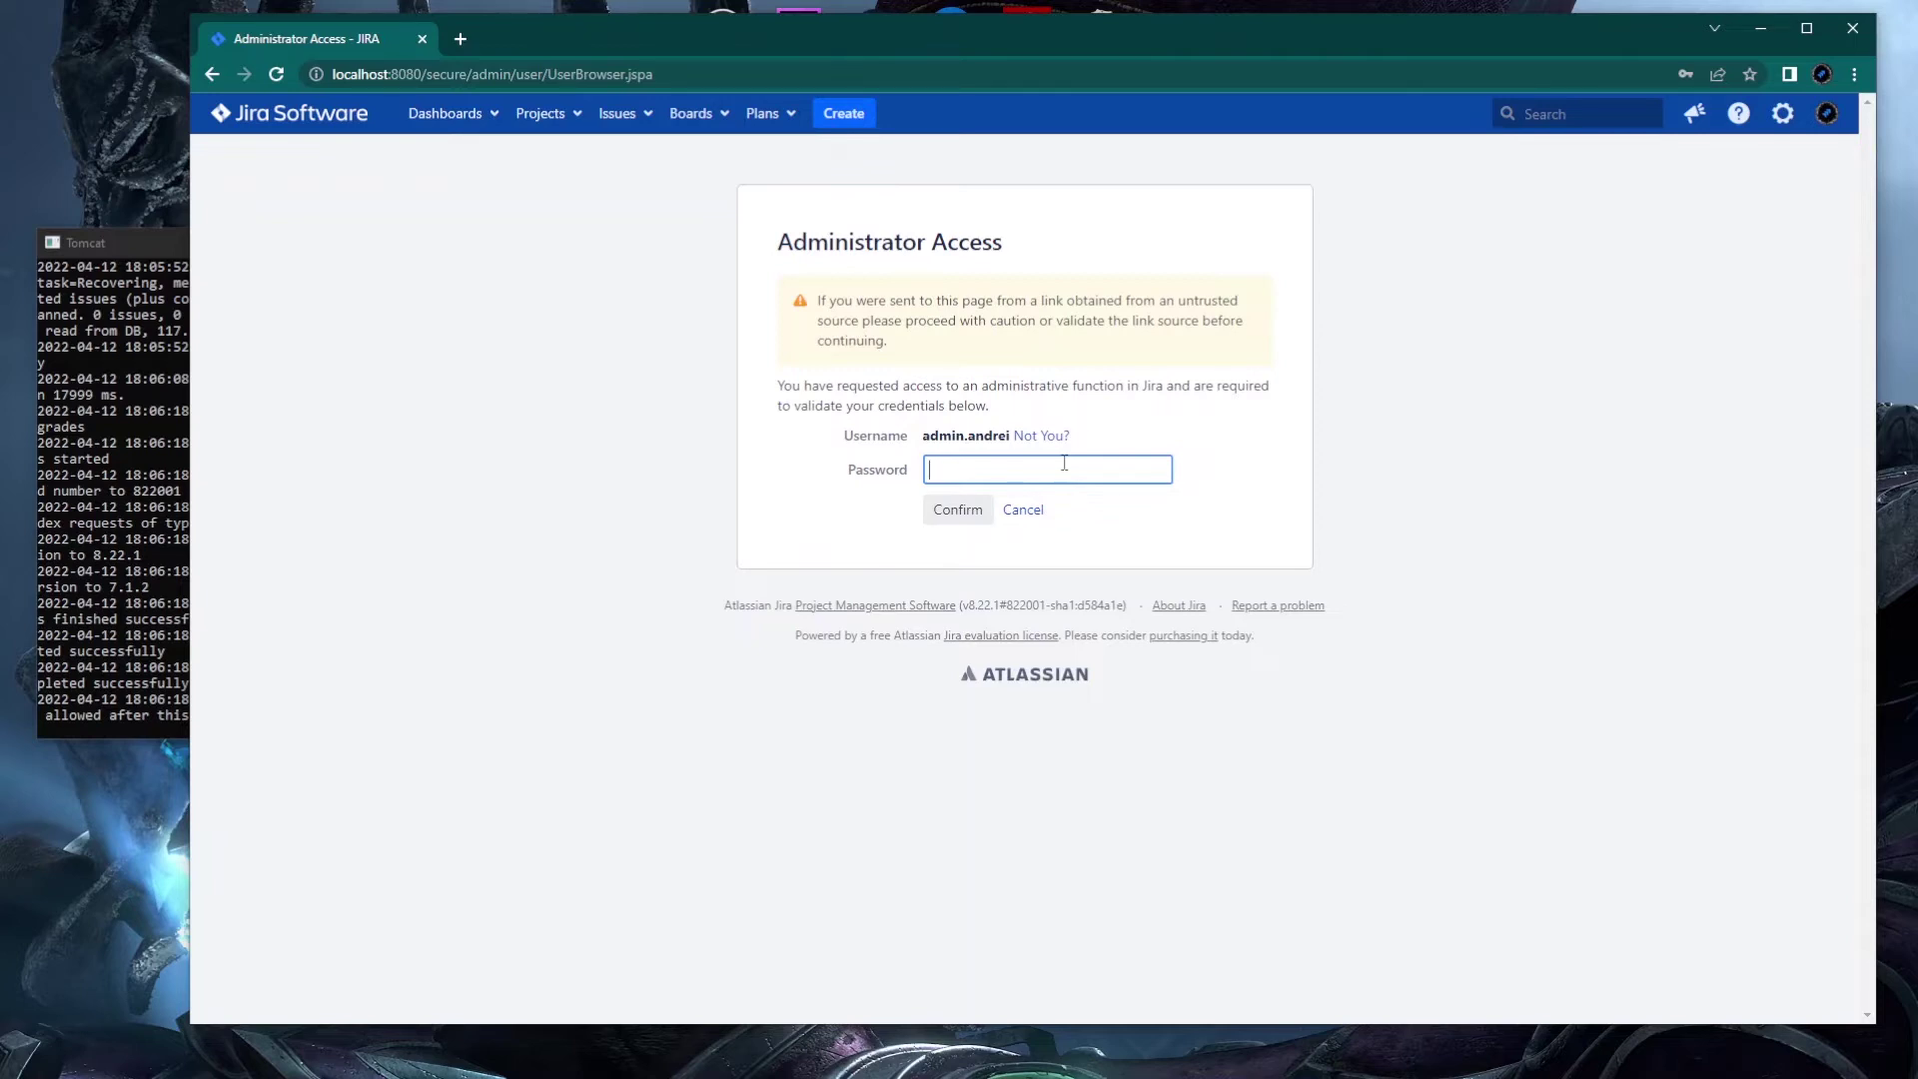
- Enter the administrator password, resubmit it after the error, and dismiss the browser's password-update prompt
{"action": "type", "text": "••••••••••••••••••••"}
{"action": "key", "text": "Return"}
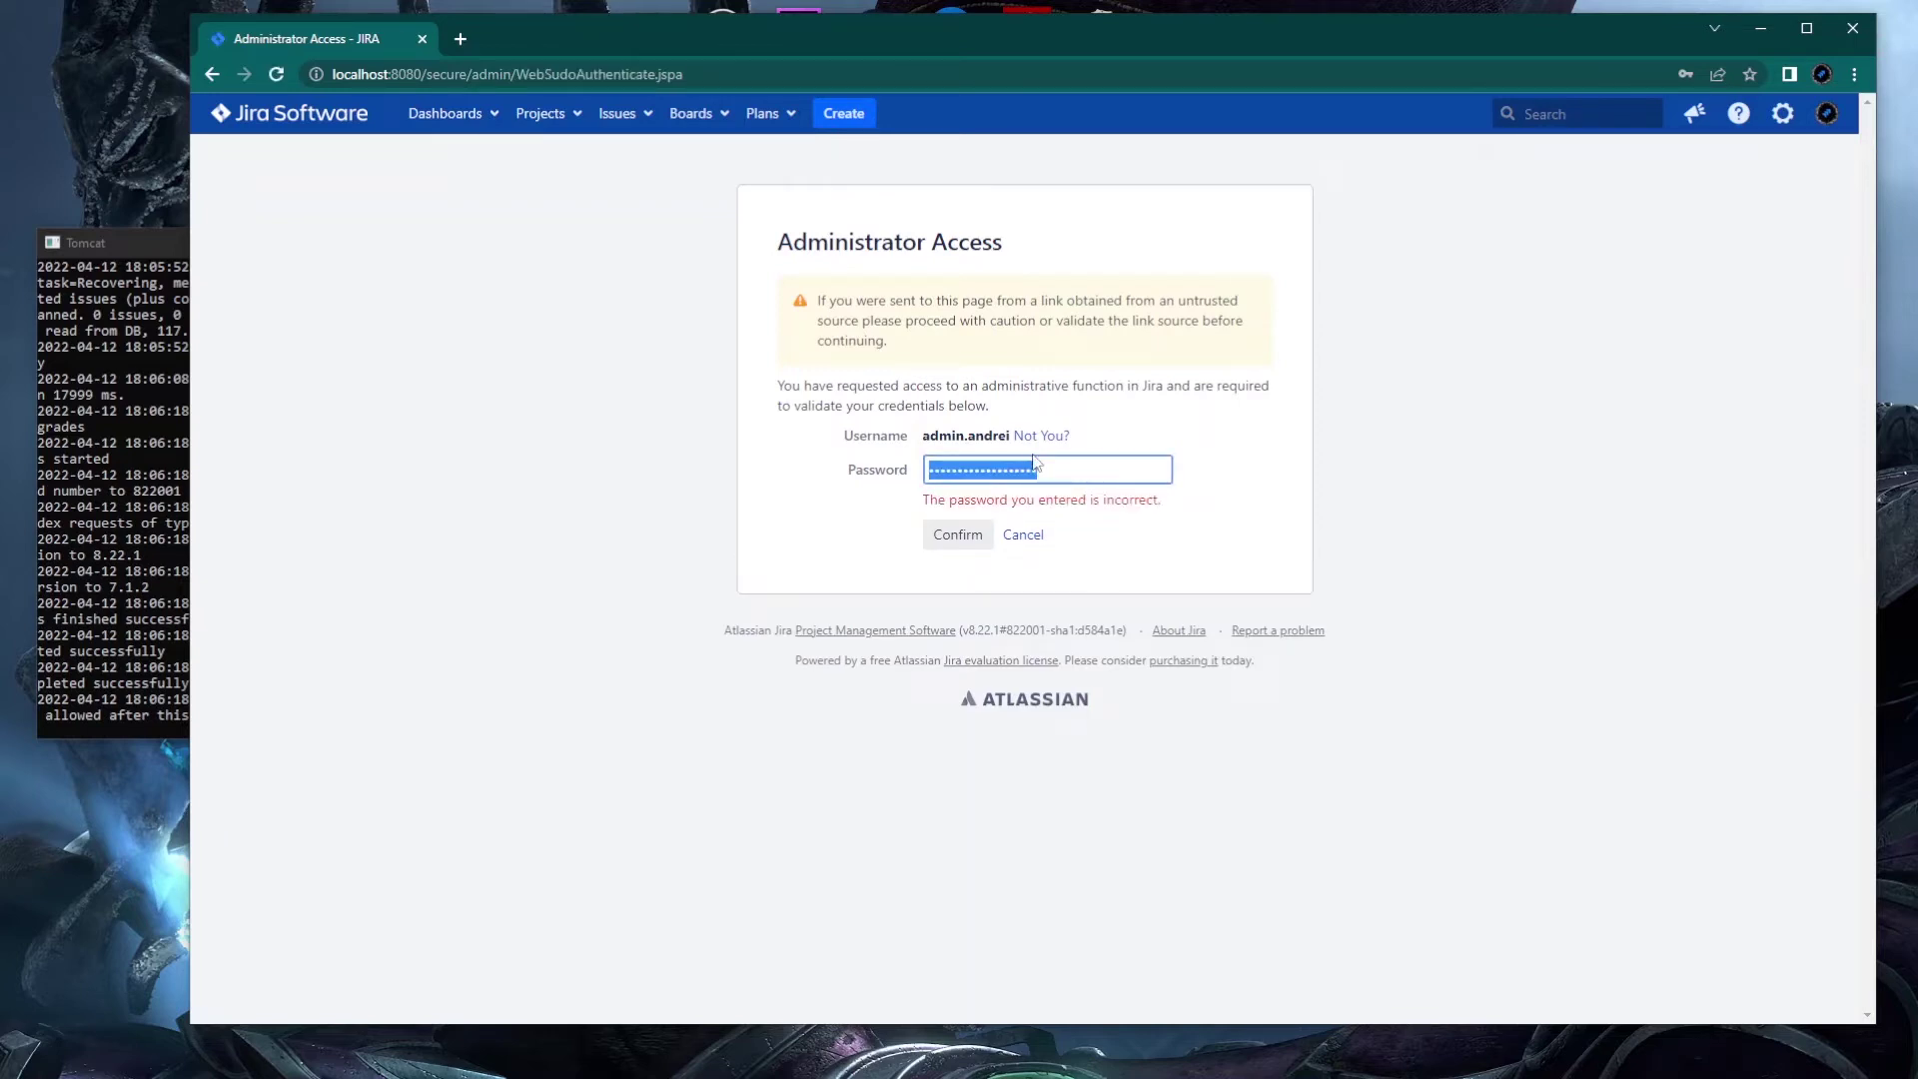
{"action": "type", "text": "••••••••••••••••"}
{"action": "key", "text": "Return"}
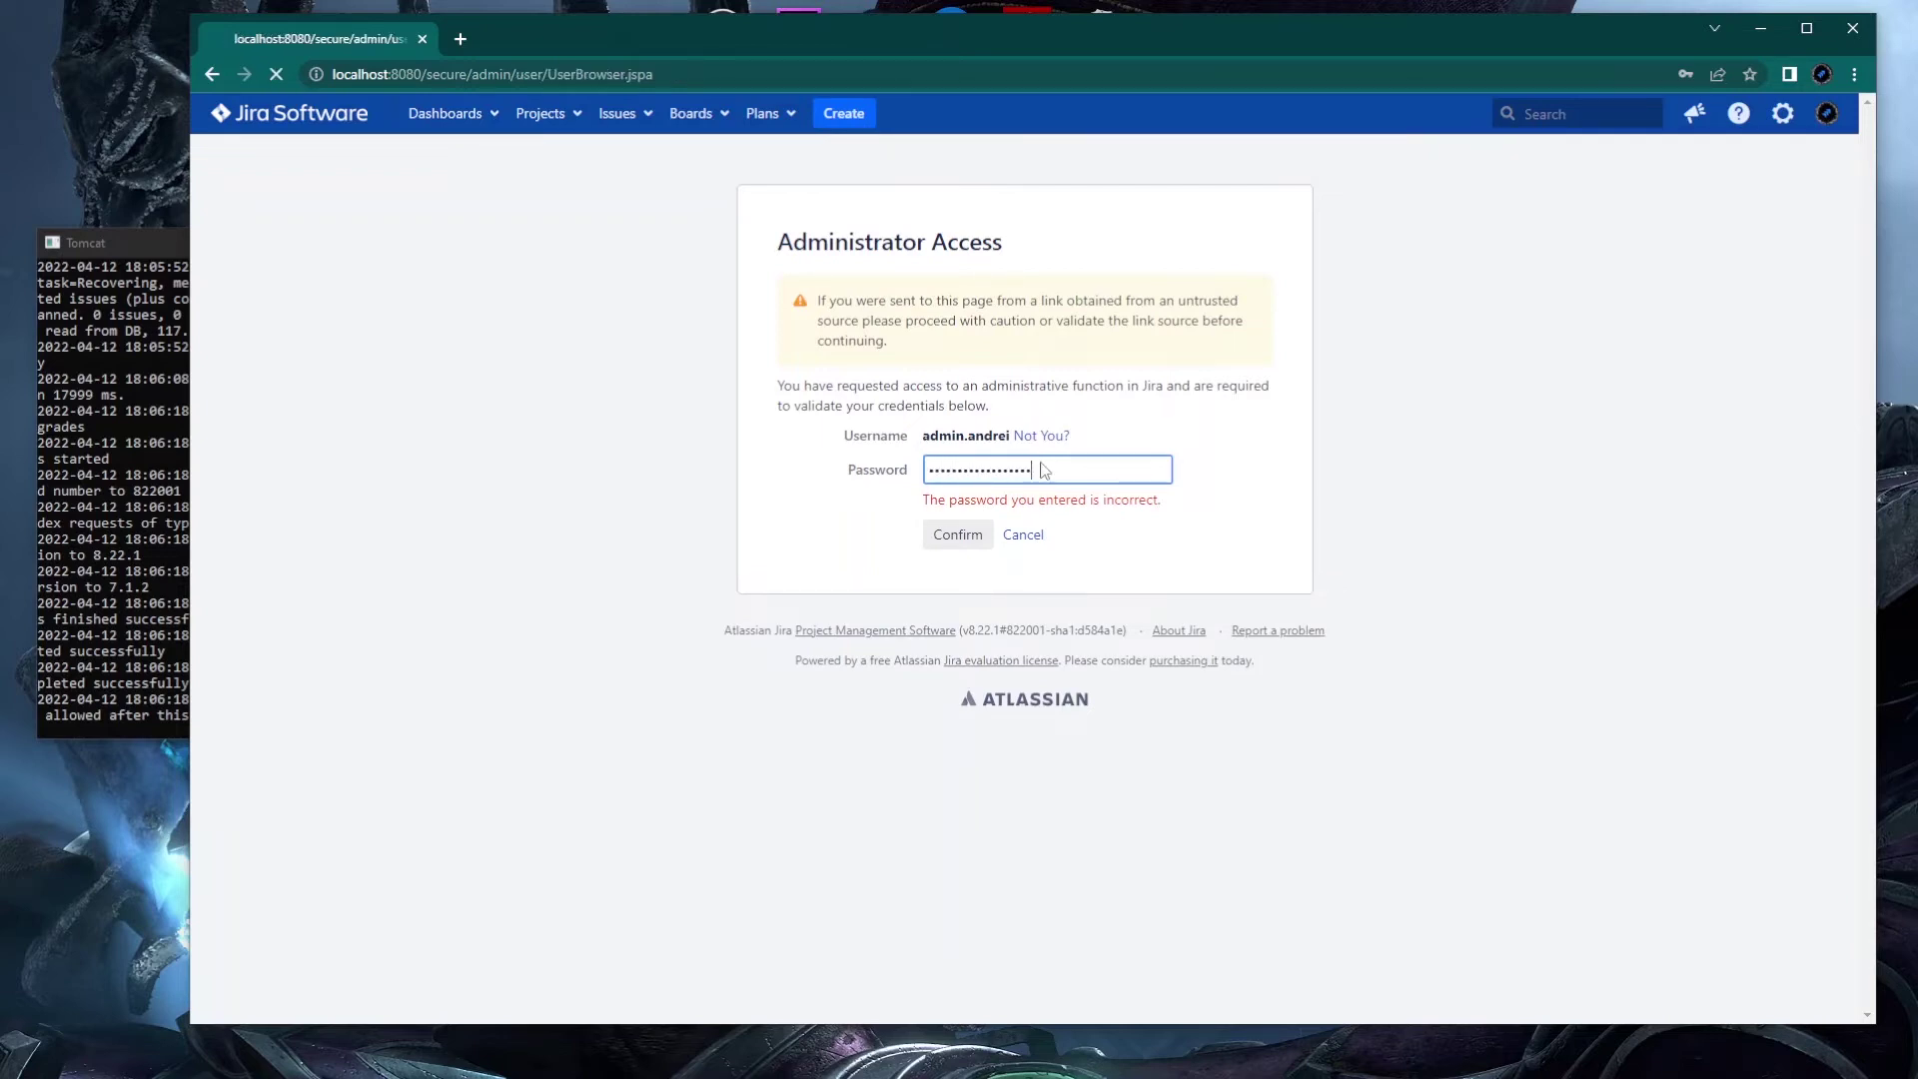
{"action": "left_click", "coordinate": [1706, 357]}
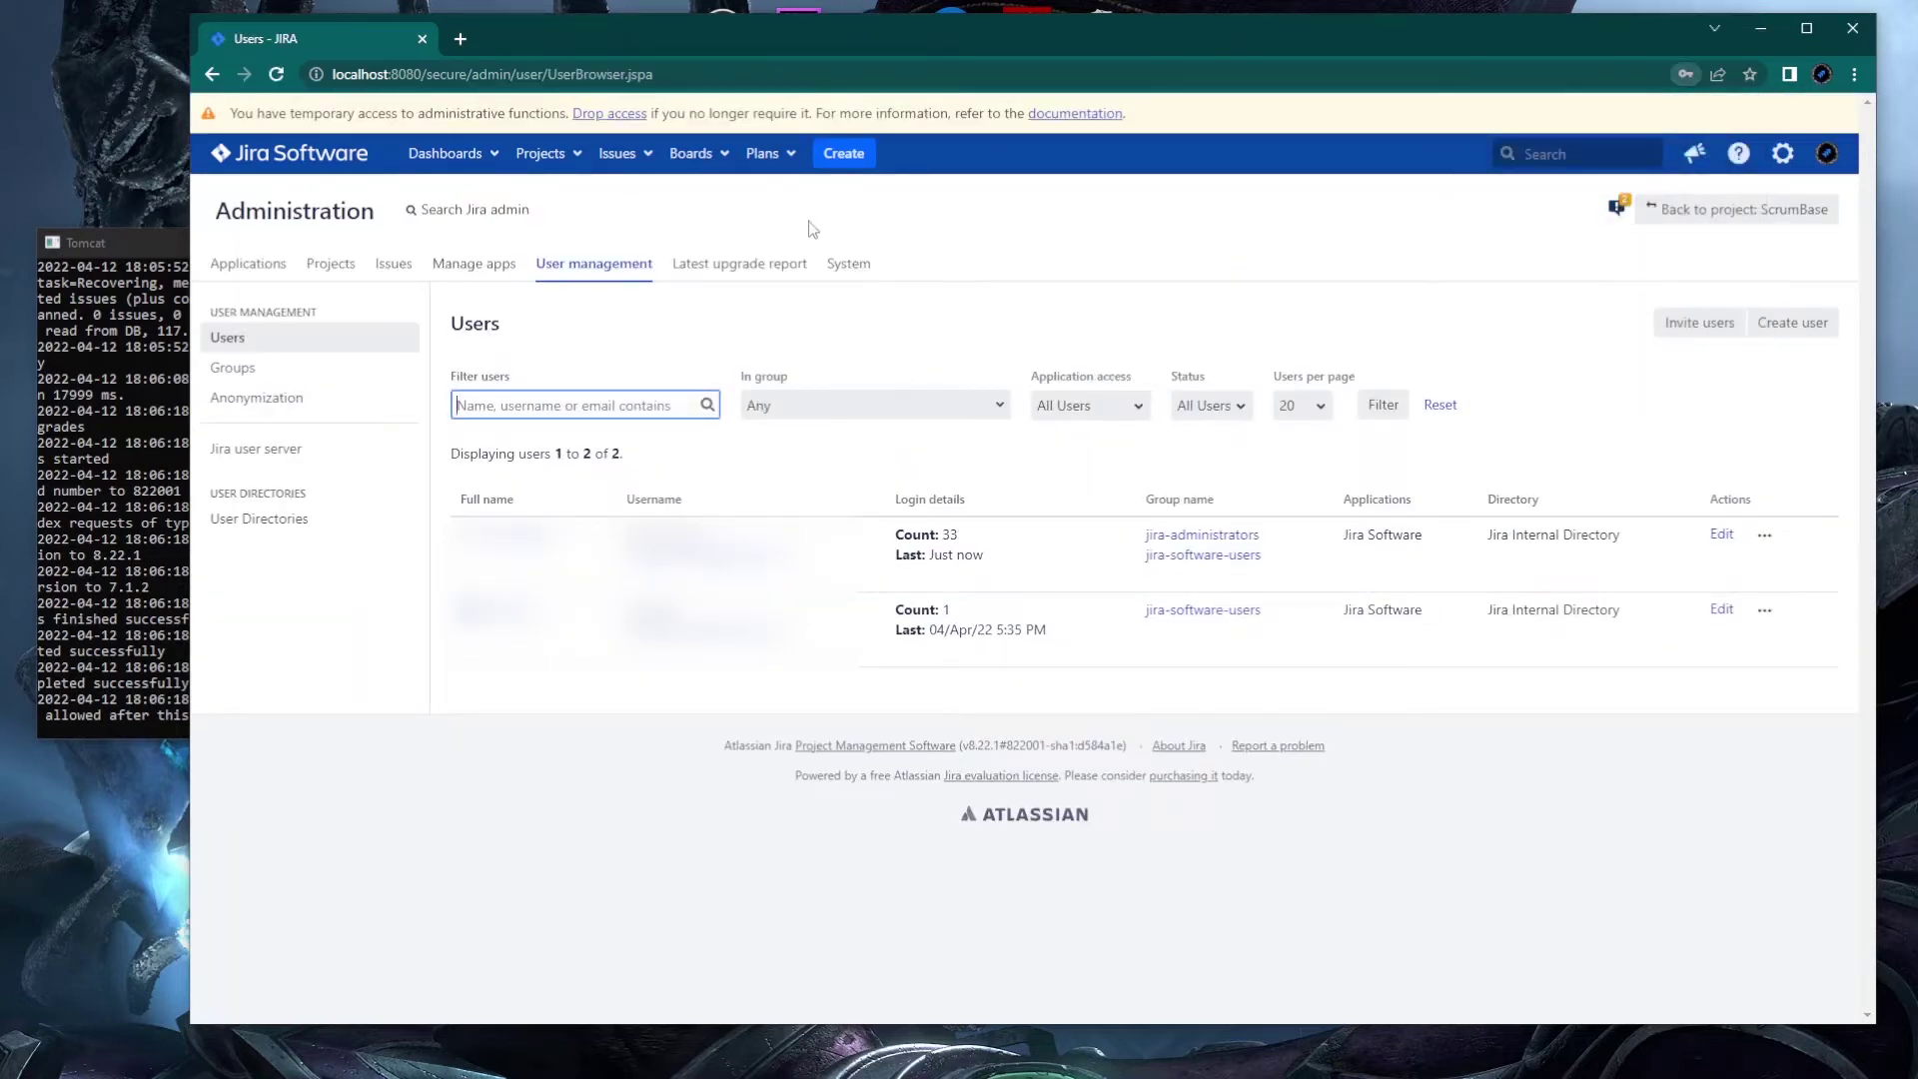
- Go back to the System Dashboard and follow the banner's 'documentation' link on temporary admin access
{"action": "left_click", "coordinate": [355, 165]}
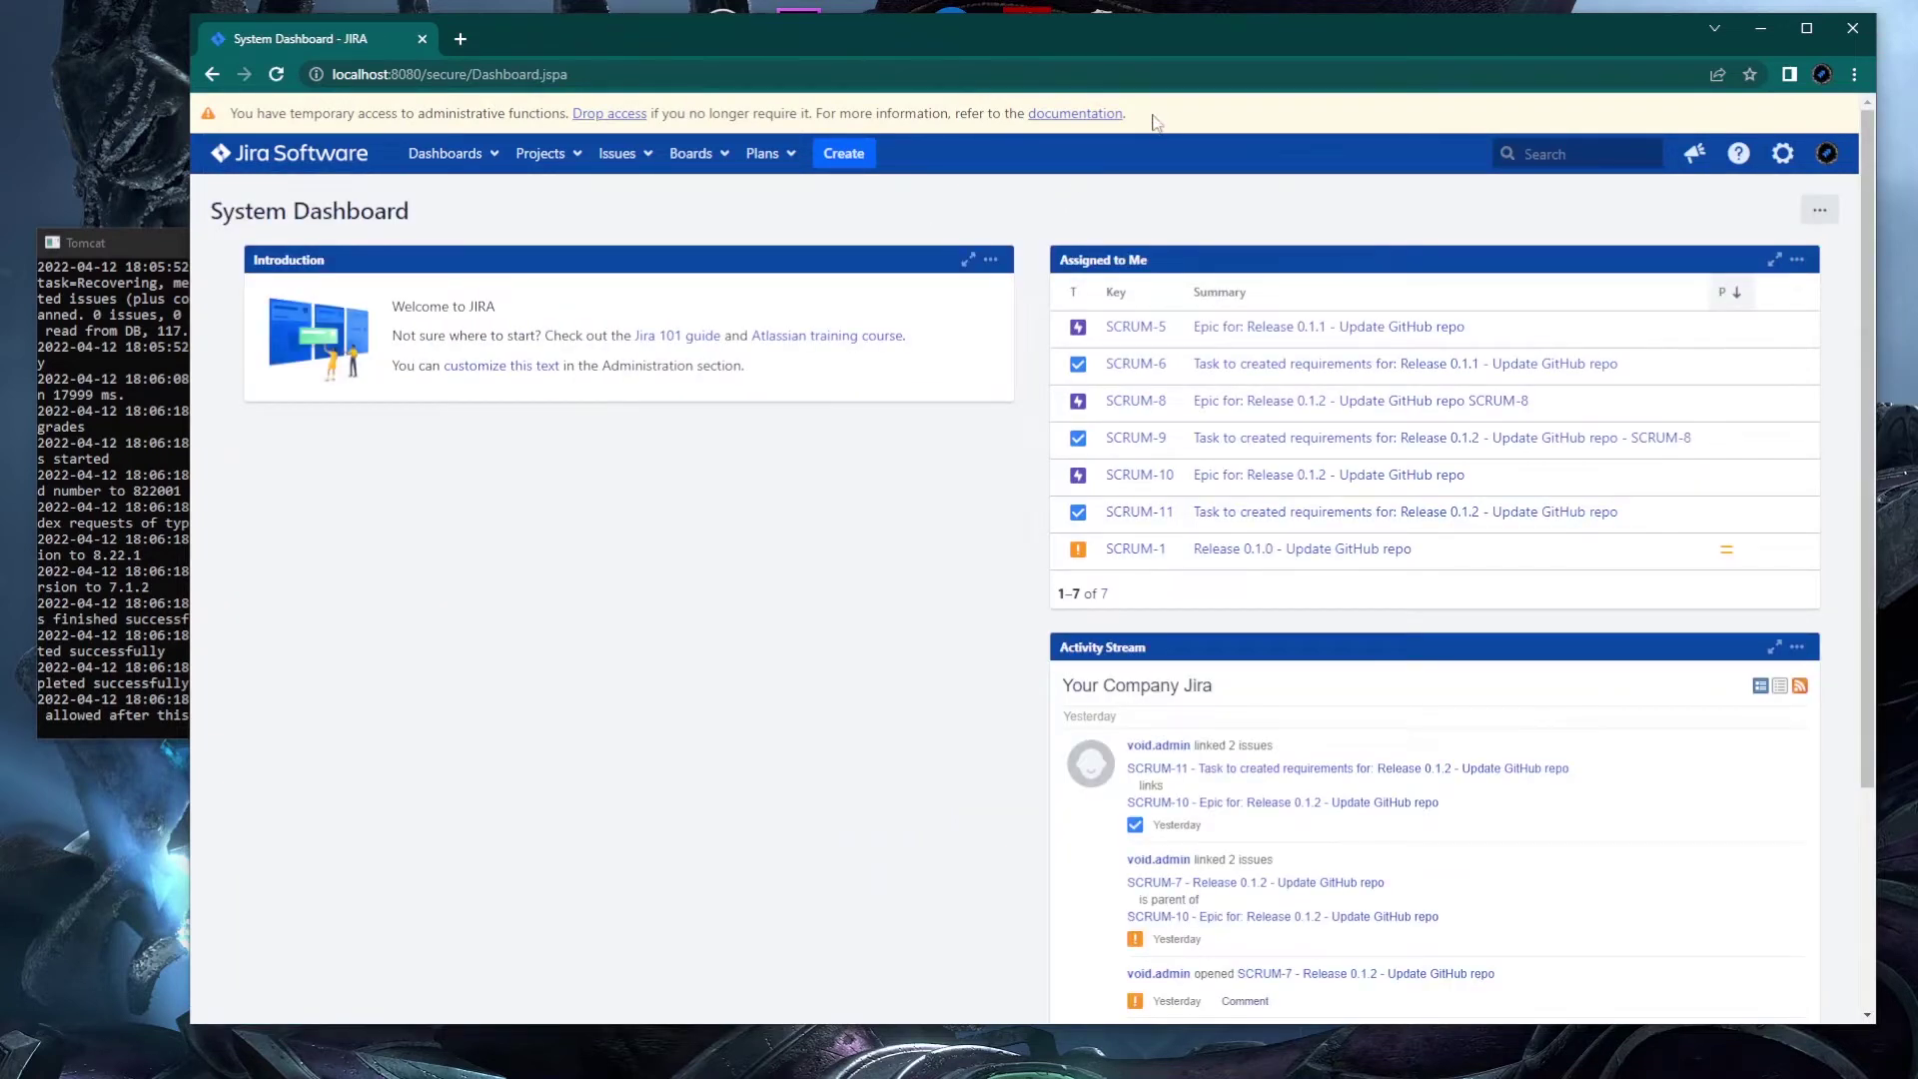
{"action": "left_click_drag", "start_coordinate": [1134, 114], "coordinate": [234, 117]}
{"action": "left_click", "coordinate": [1034, 183]}
{"action": "left_click", "coordinate": [1084, 114]}
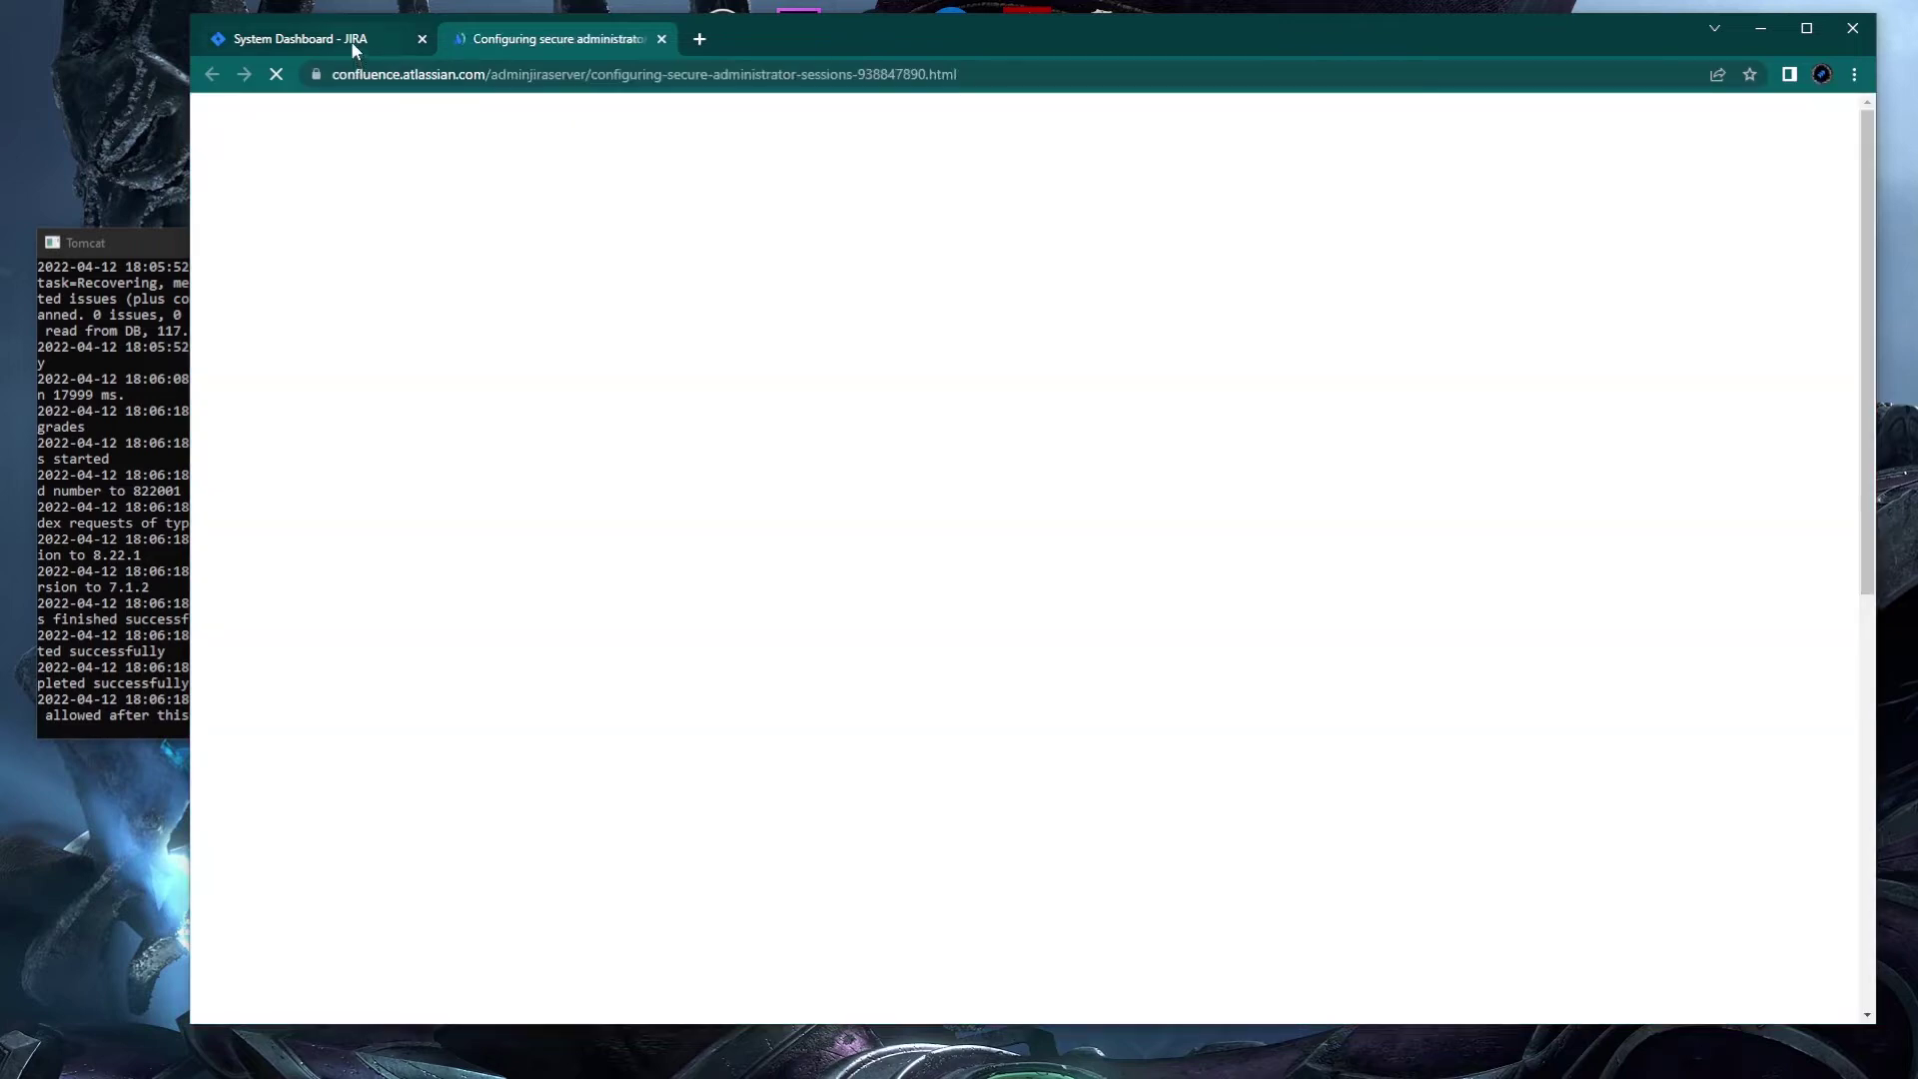
- View the Configuring secure administrator sessions docs tab, then return to the System Dashboard tab
{"action": "left_click", "coordinate": [351, 40]}
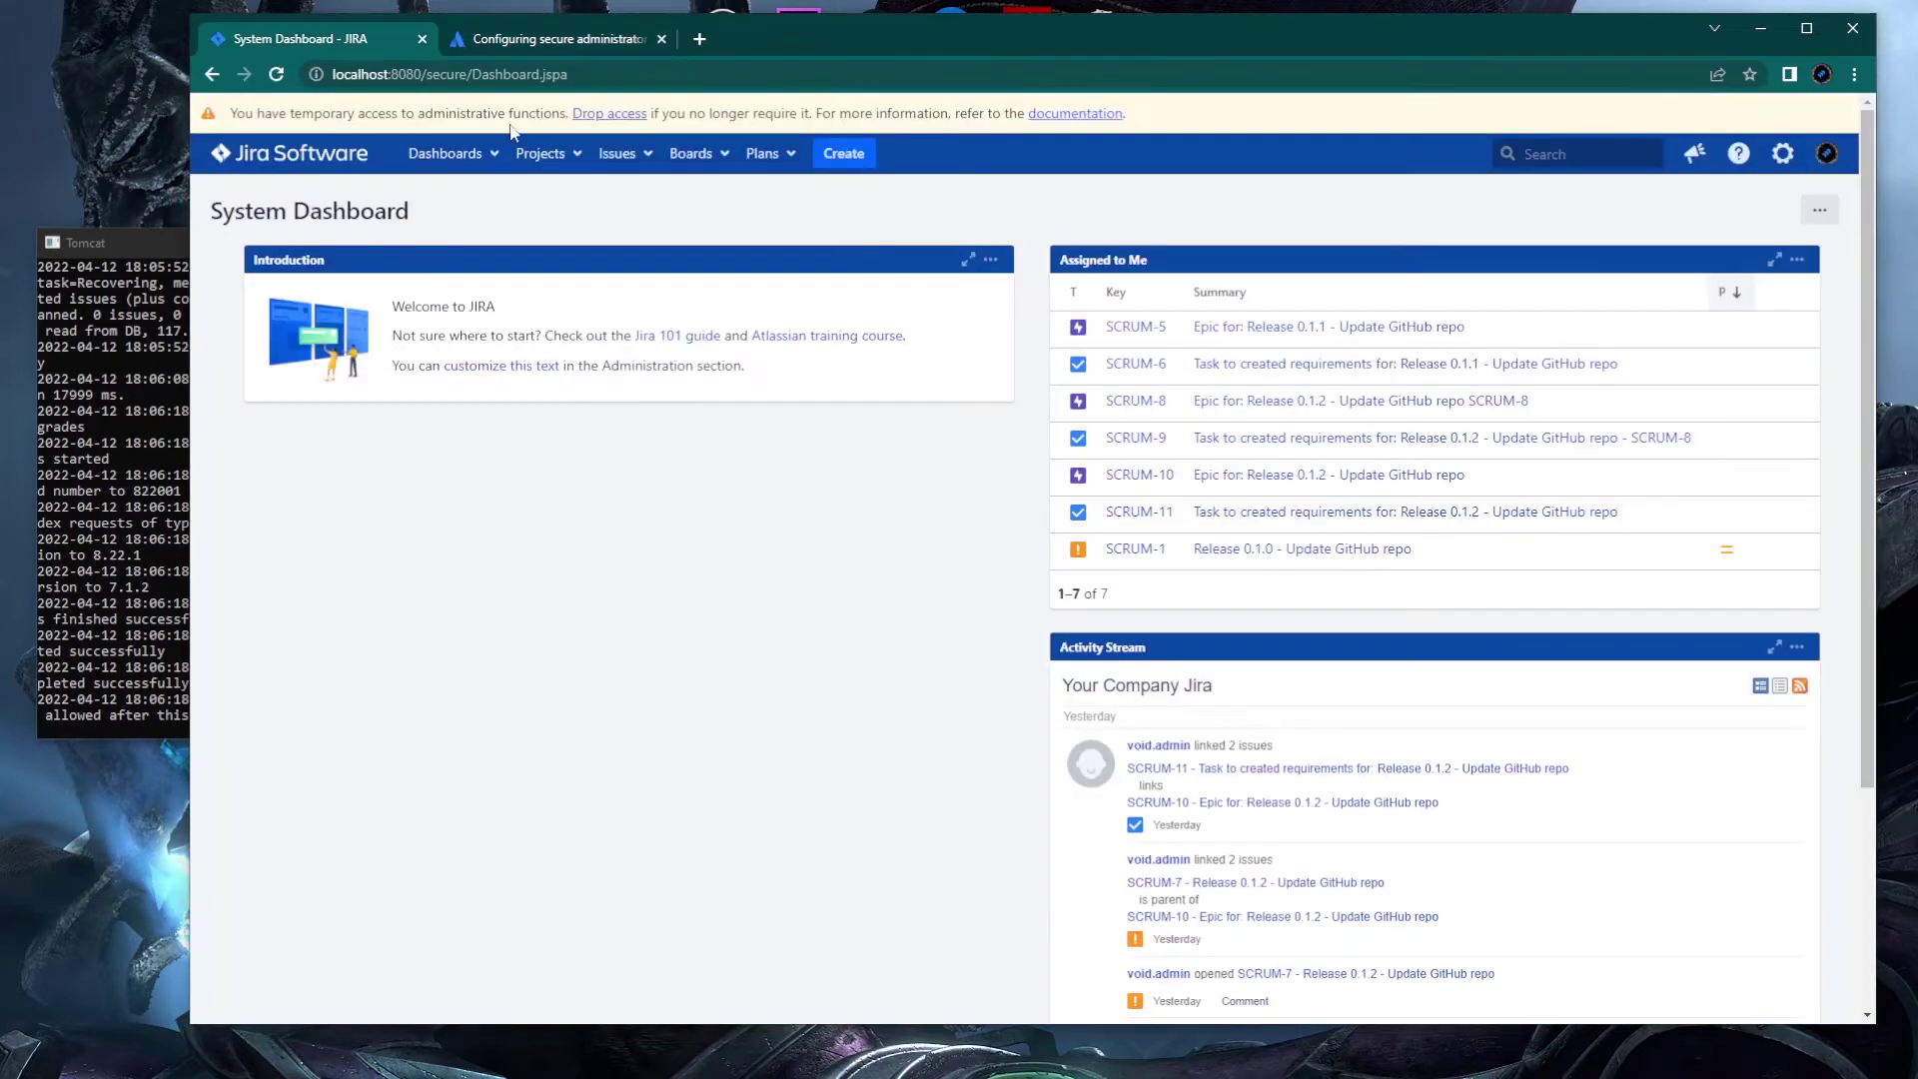
{"action": "left_click", "coordinate": [571, 38]}
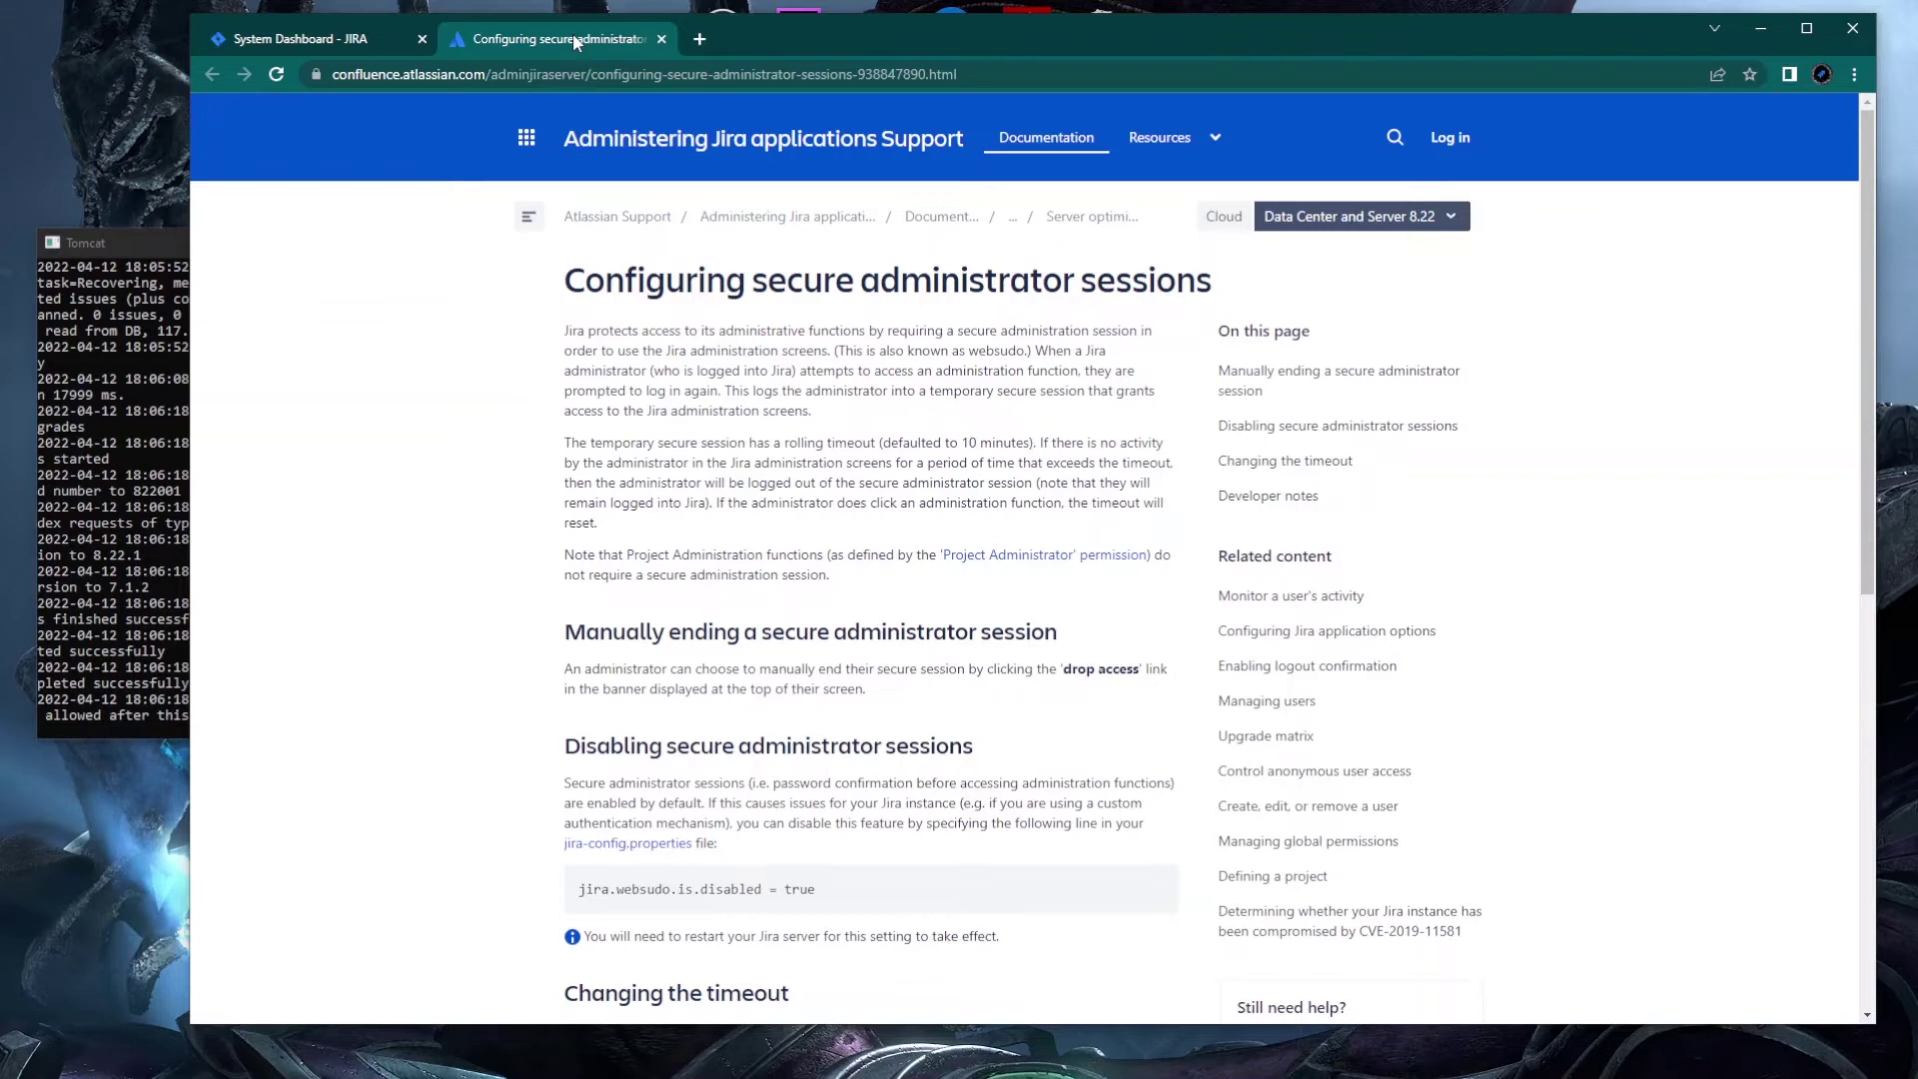
{"action": "left_click", "coordinate": [380, 38]}
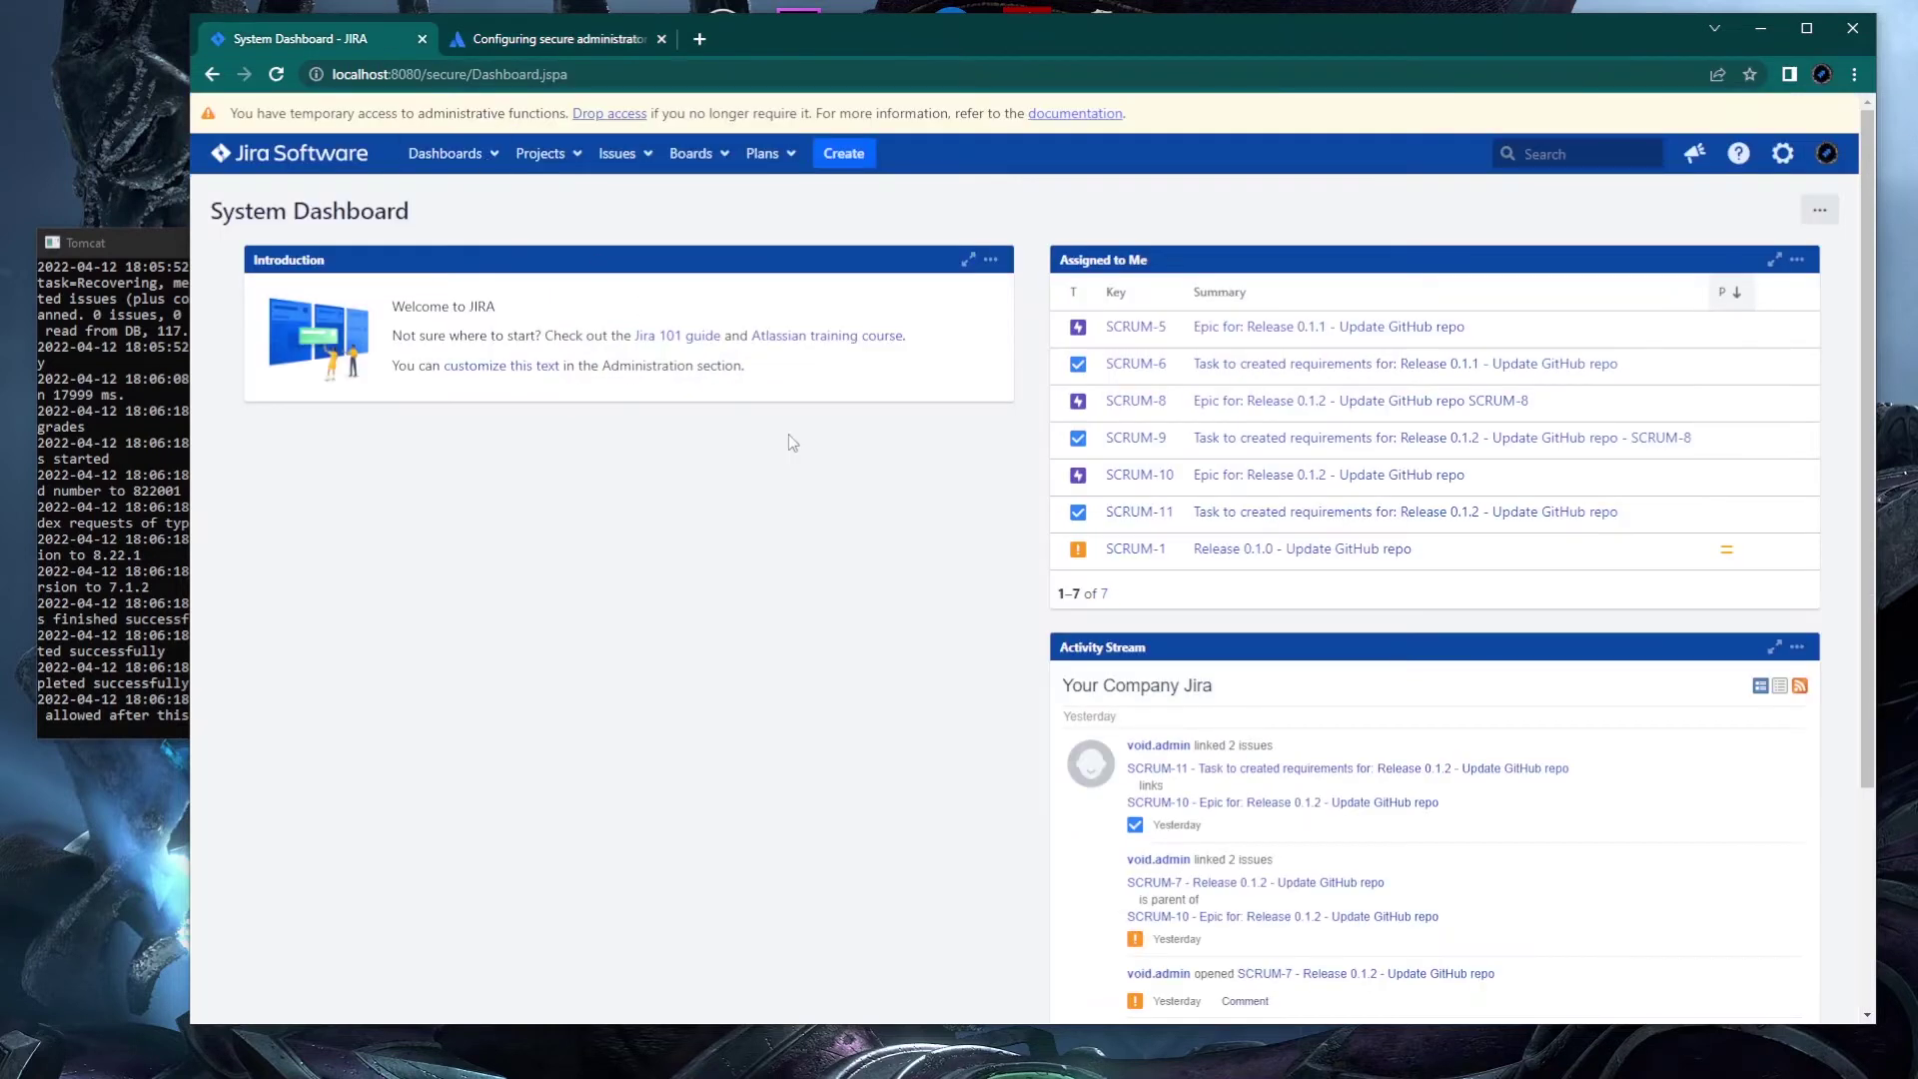
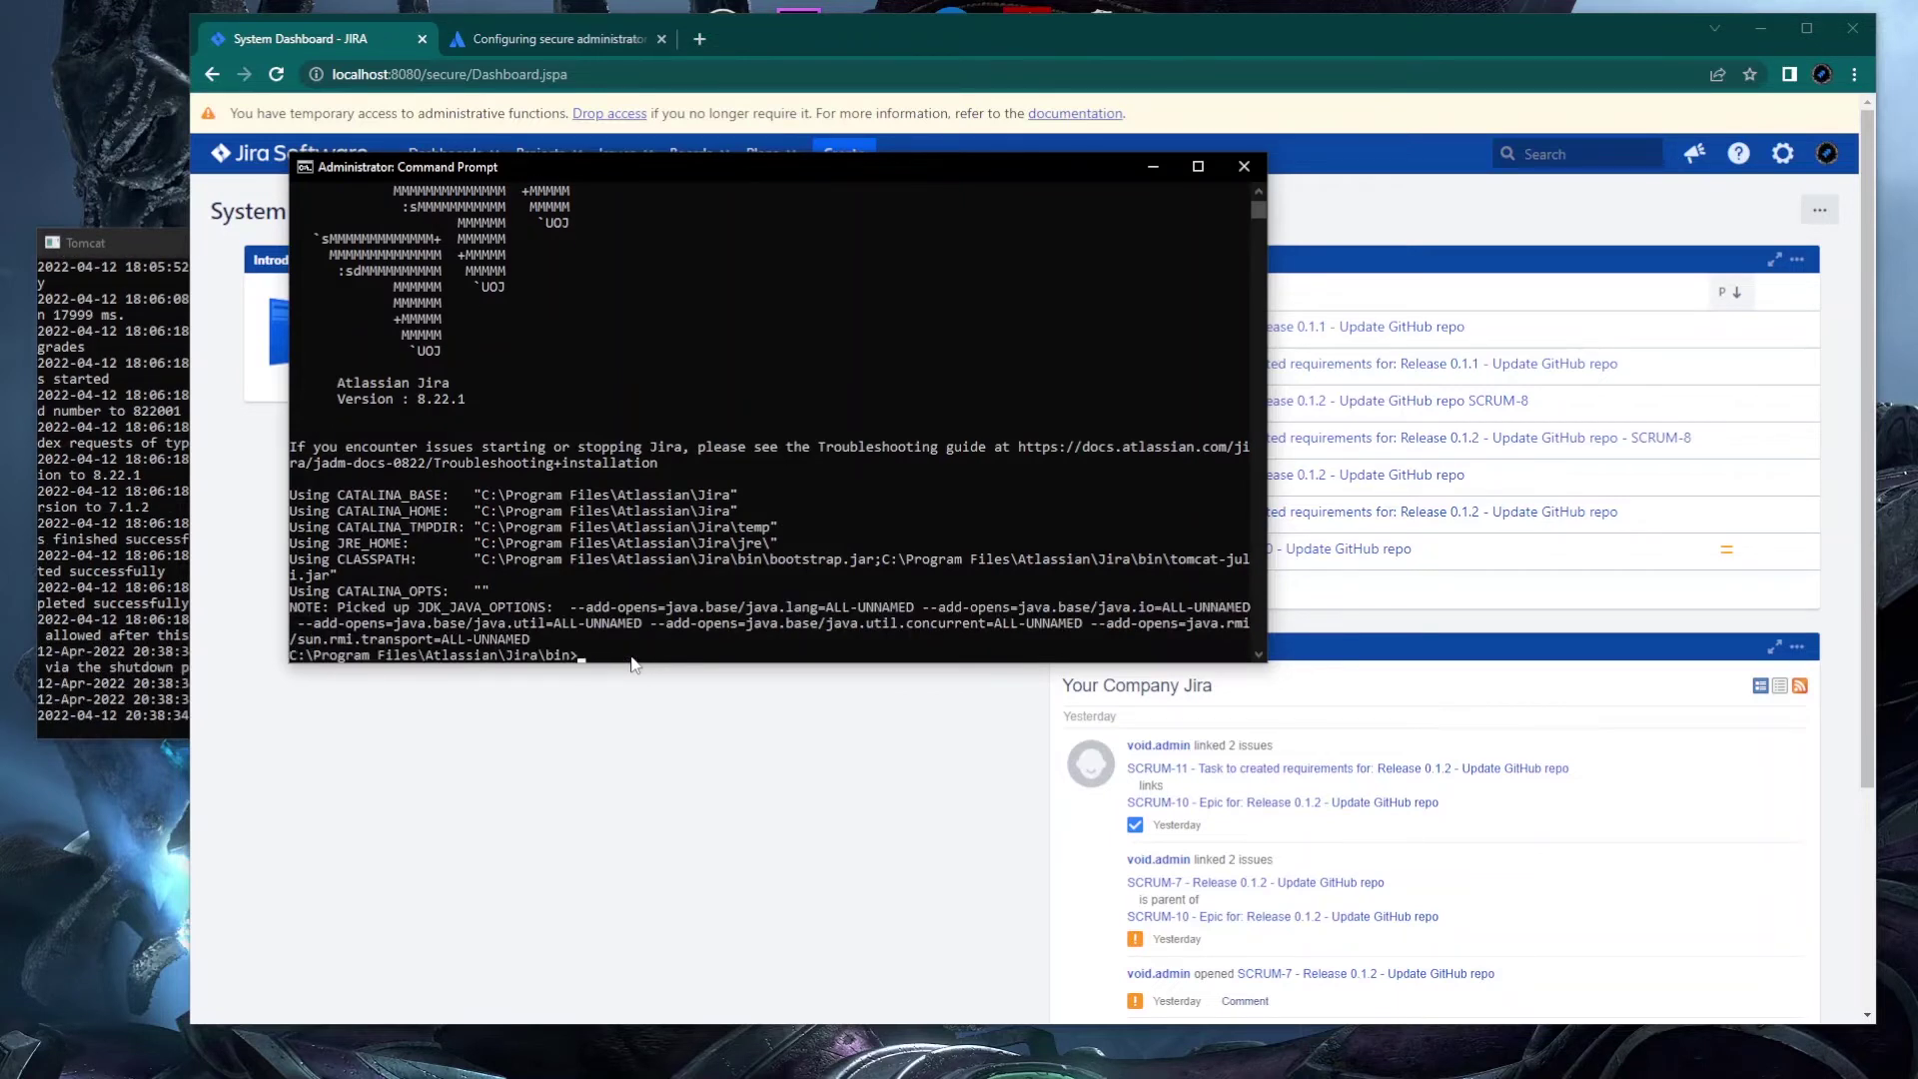
- Reload the Jira dashboard to confirm localhost refuses the connection (ERR_CONNECTION_REFUSED)
{"action": "left_click", "coordinate": [276, 74]}
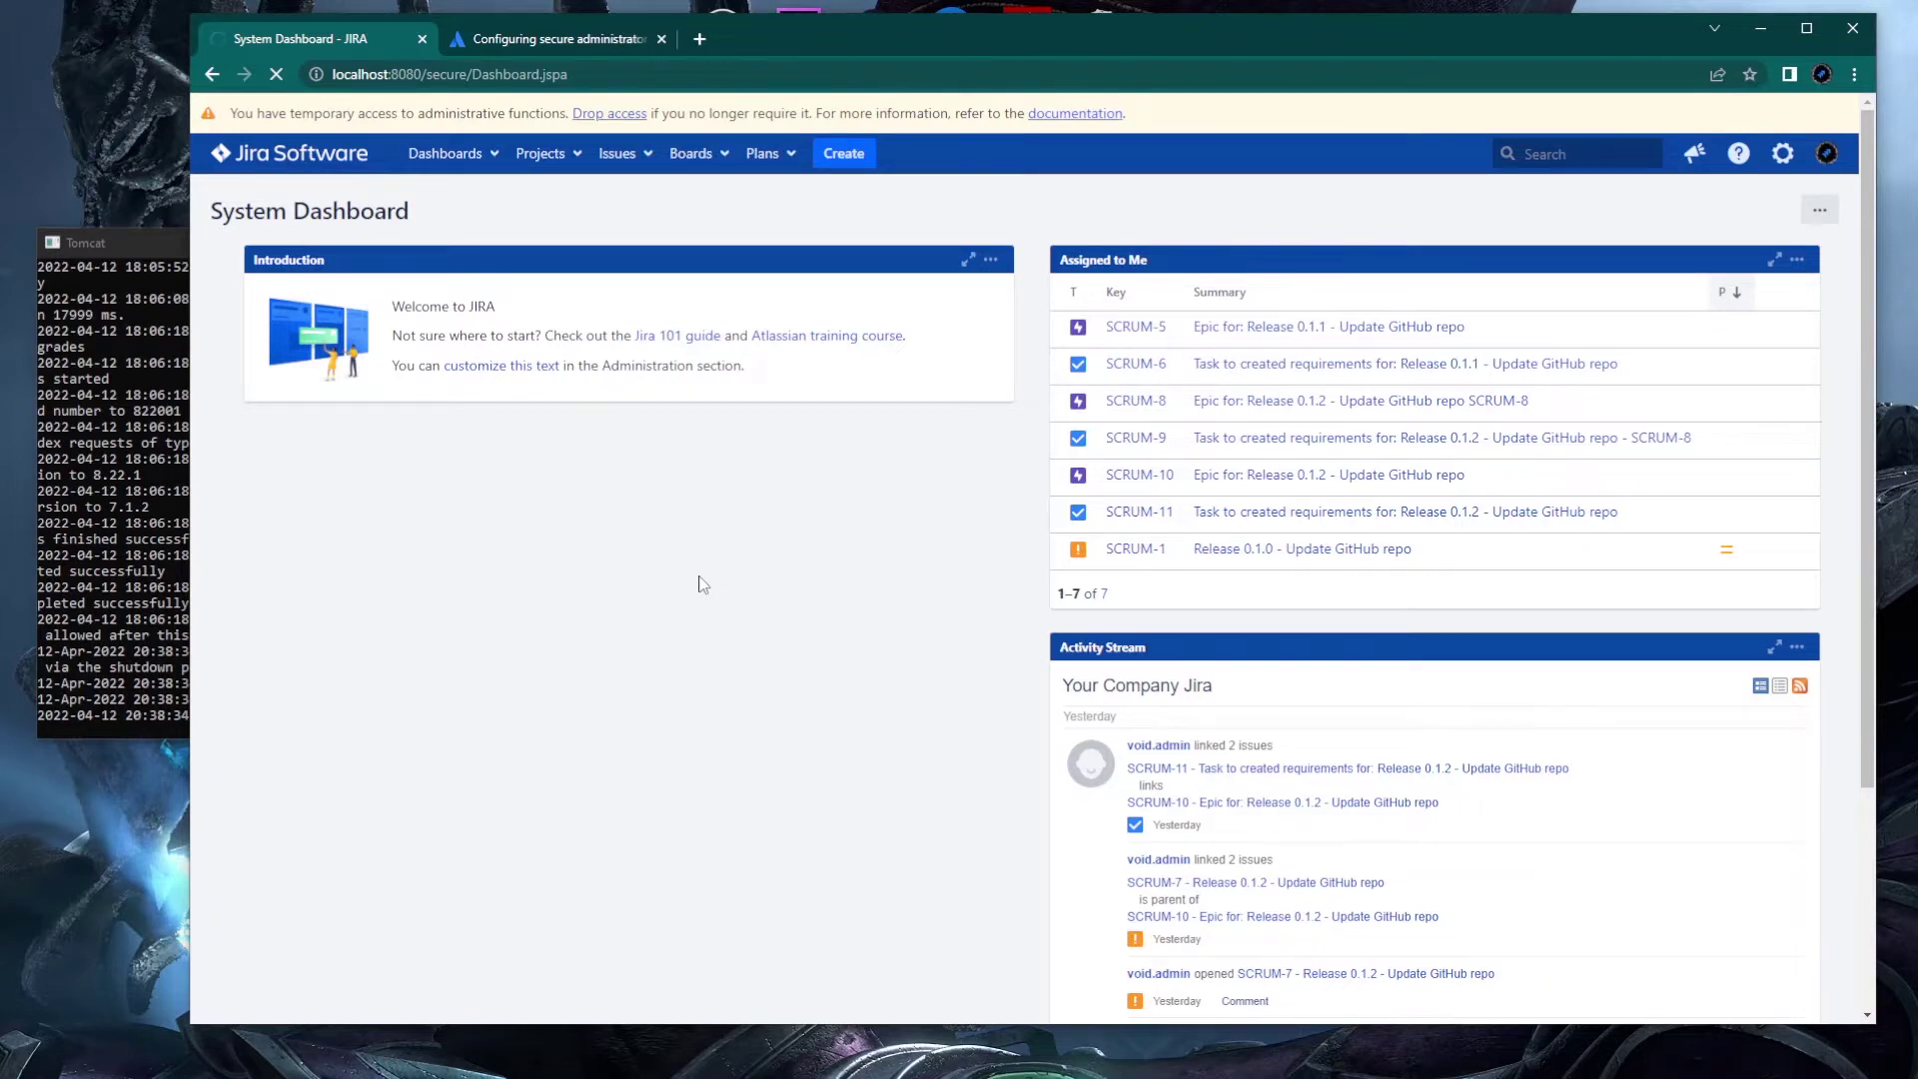
{"action": "key", "text": "F5"}
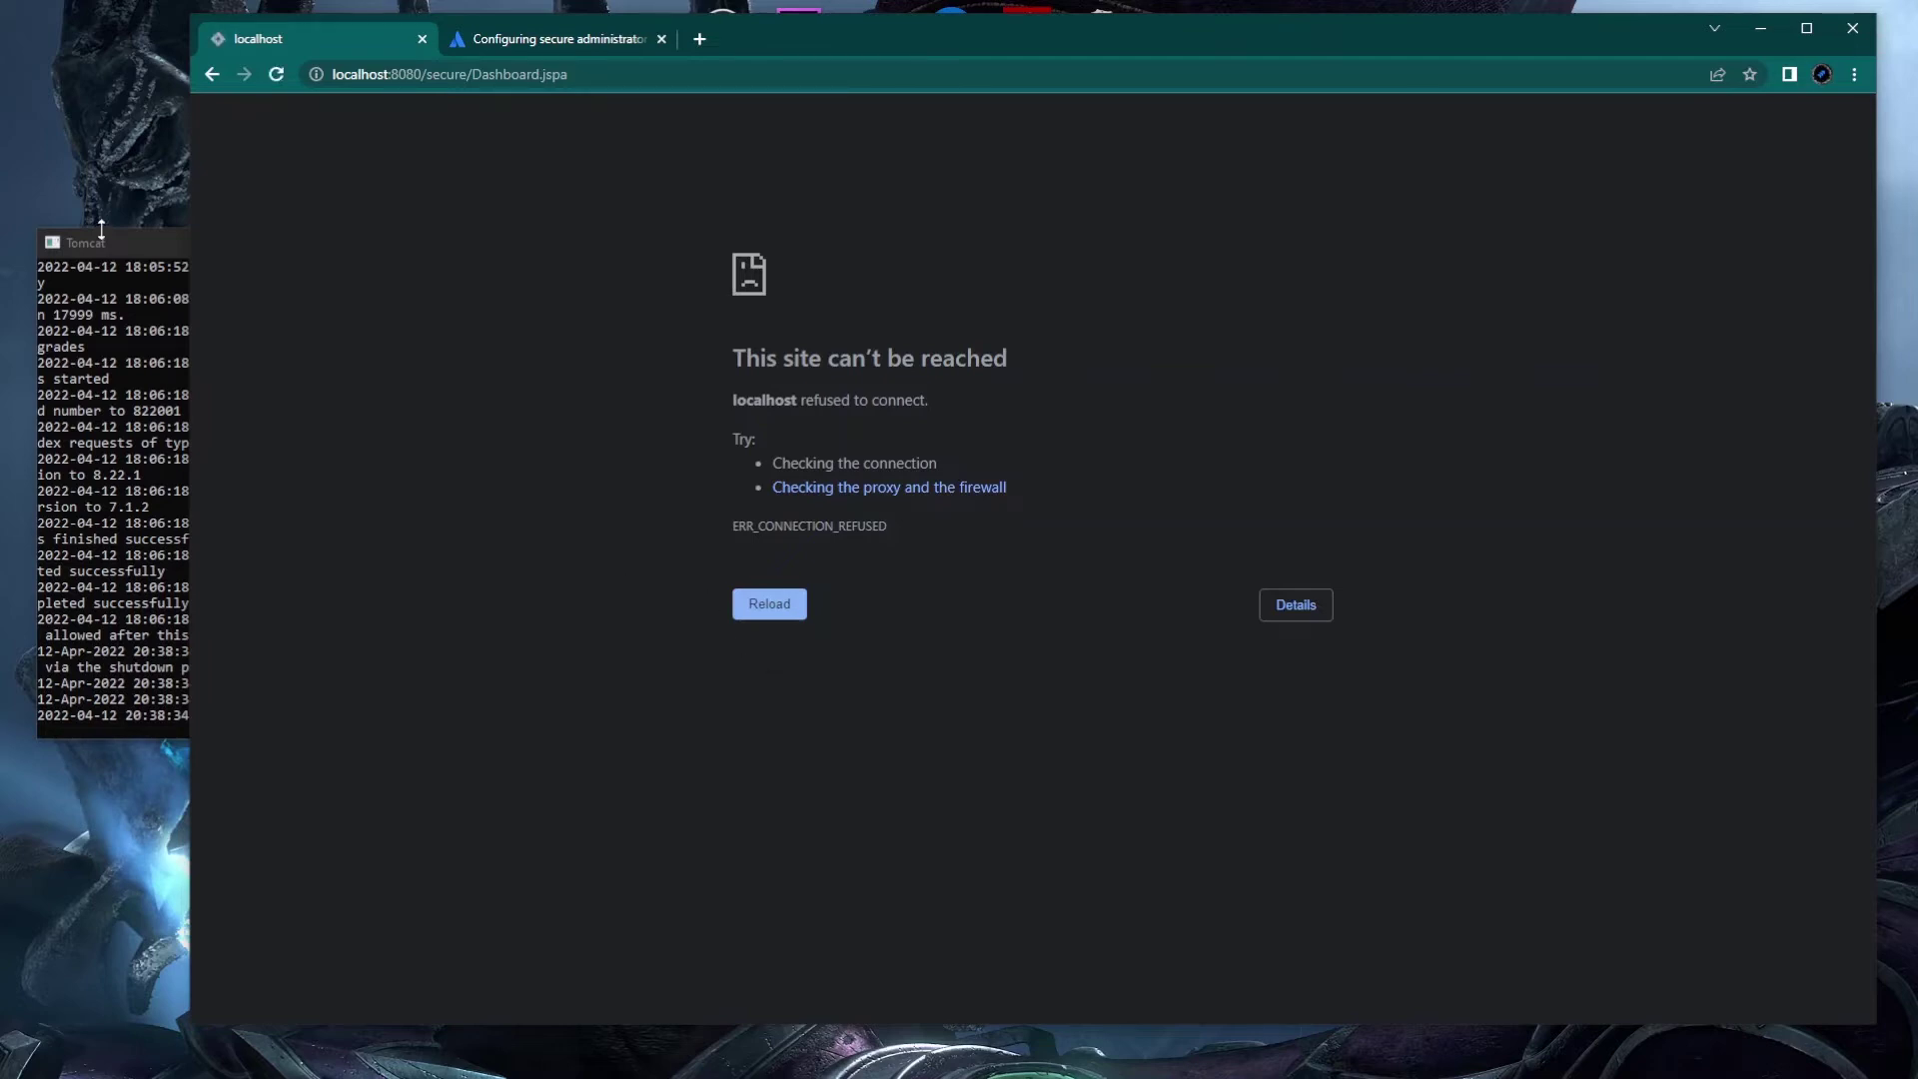
{"action": "left_click", "coordinate": [154, 239]}
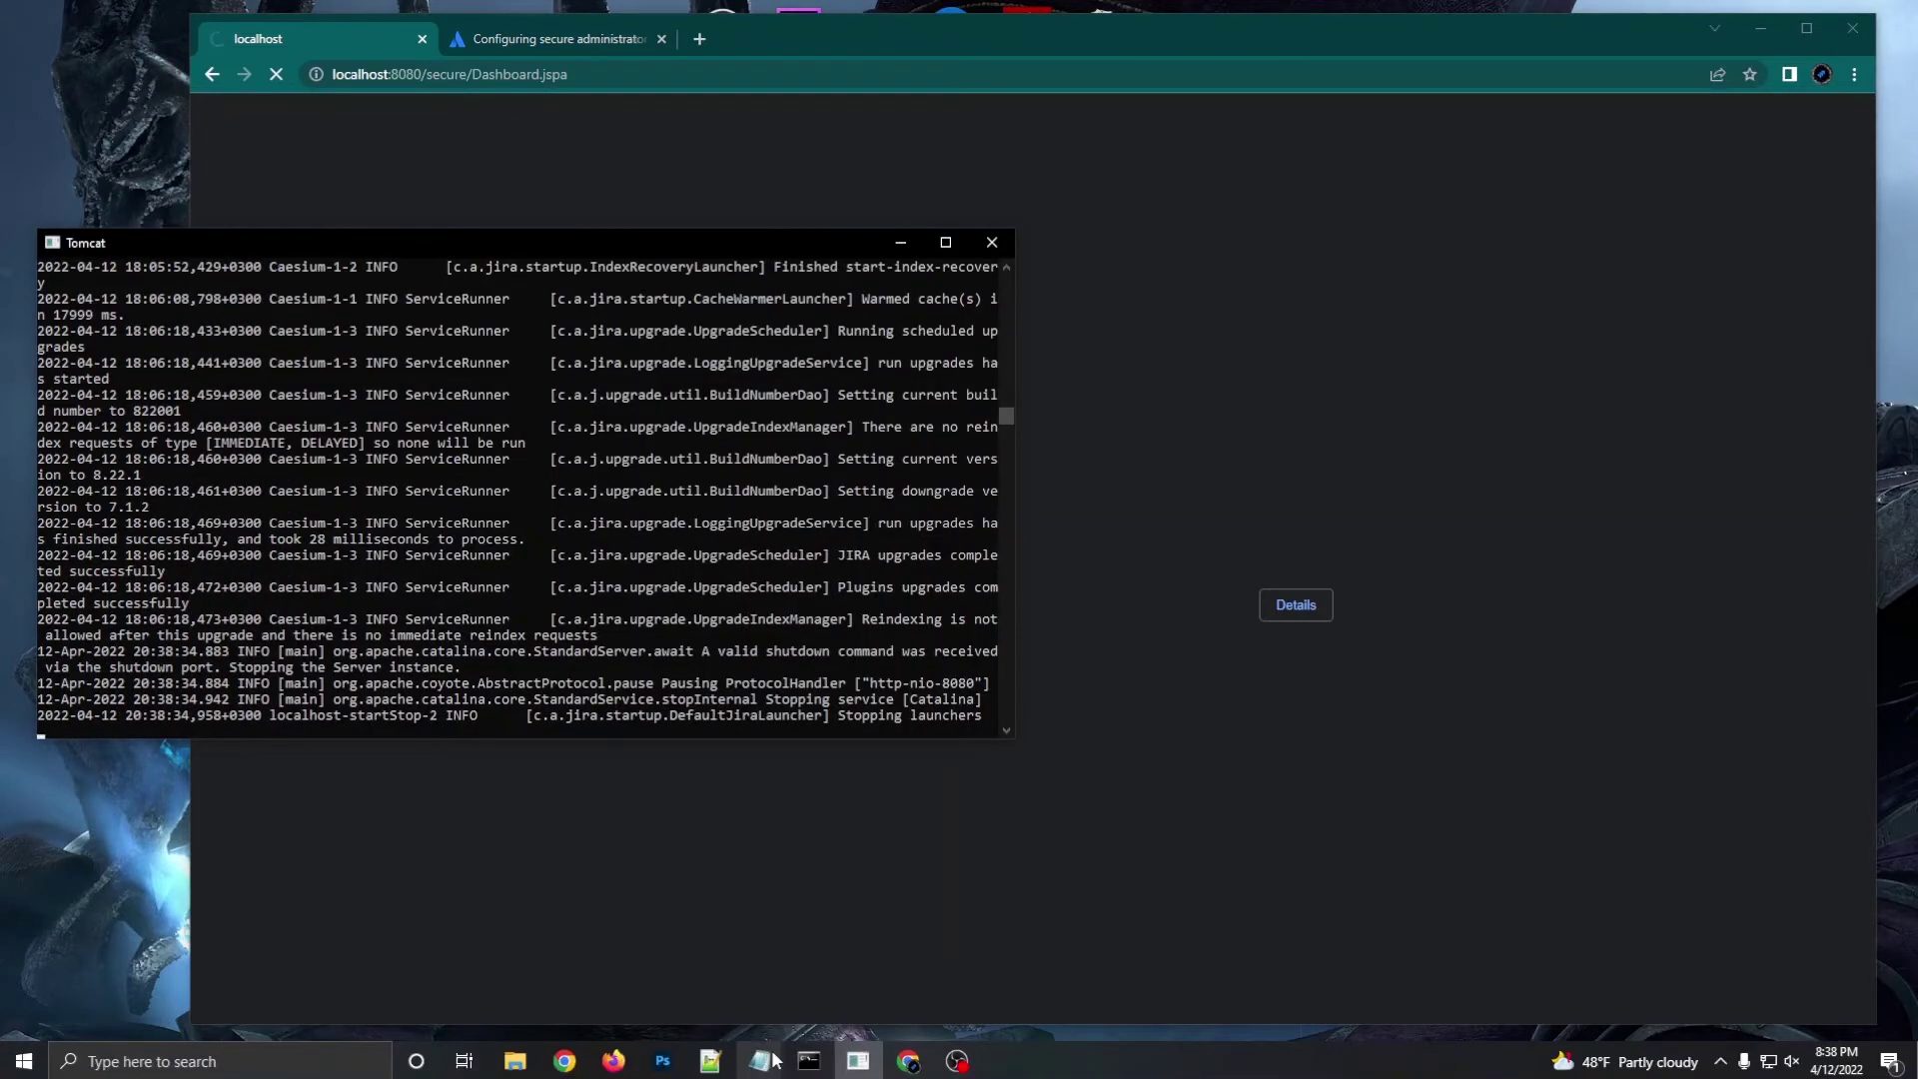
- Bring up the administrator Command Prompt's shutdown output and open File Explorer at C:\Program Files\Atlassian
{"action": "left_click", "coordinate": [809, 1059]}
{"action": "left_click_drag", "start_coordinate": [815, 162], "coordinate": [902, 186]}
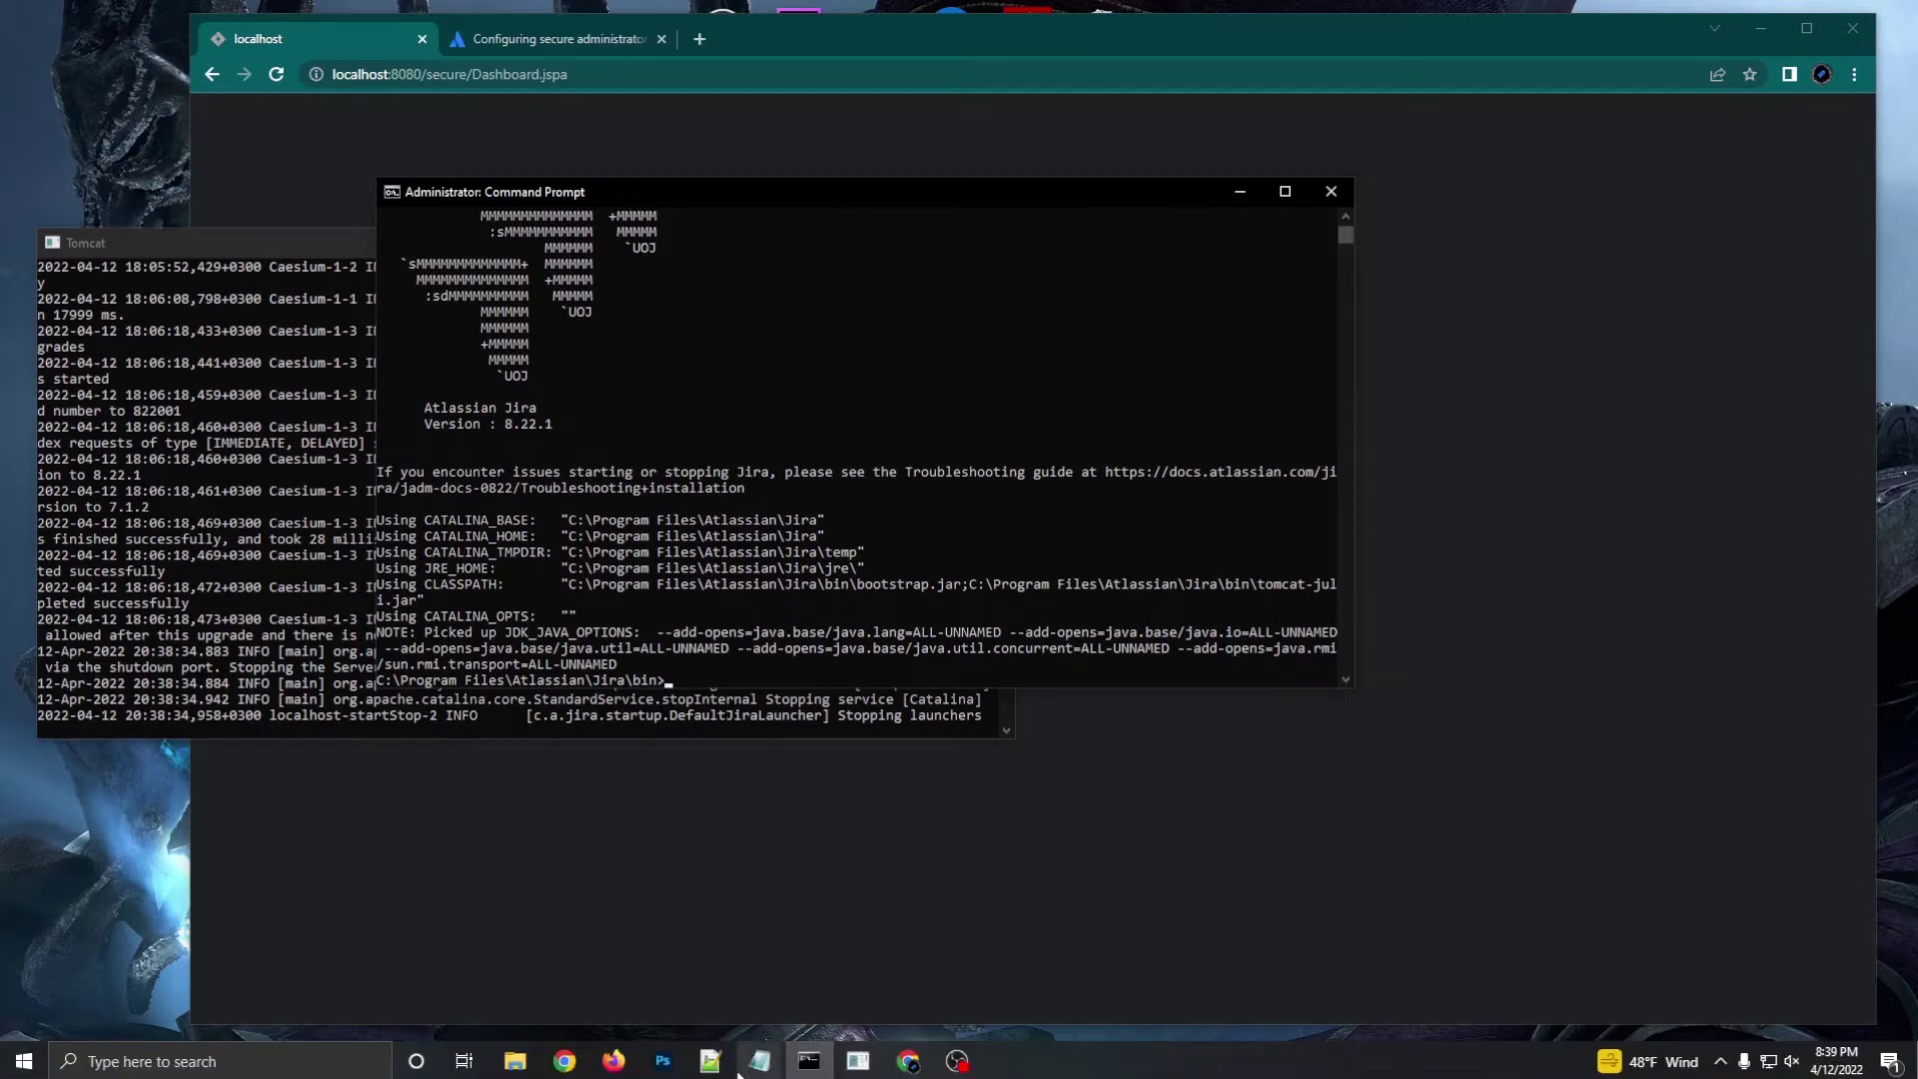
{"action": "left_click", "coordinate": [515, 1061]}
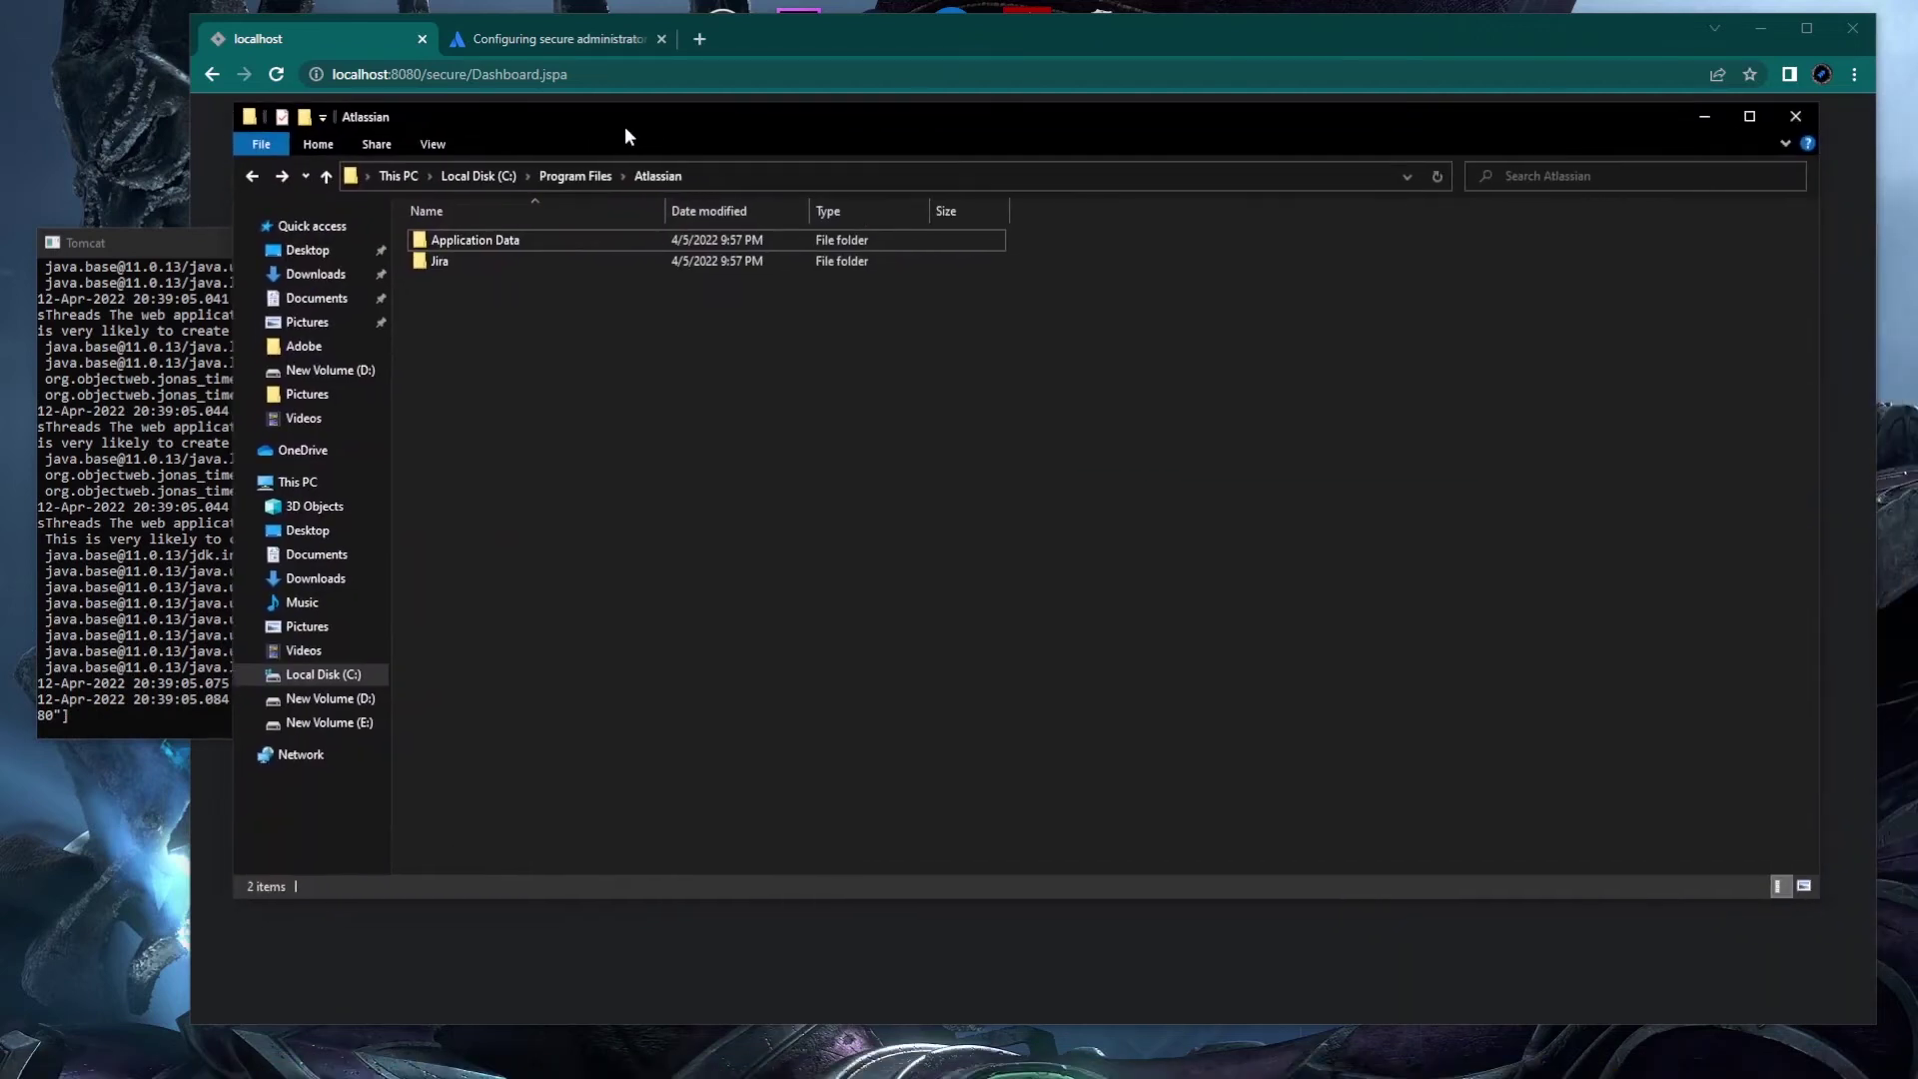
{"action": "left_click_drag", "start_coordinate": [626, 128], "coordinate": [641, 135]}
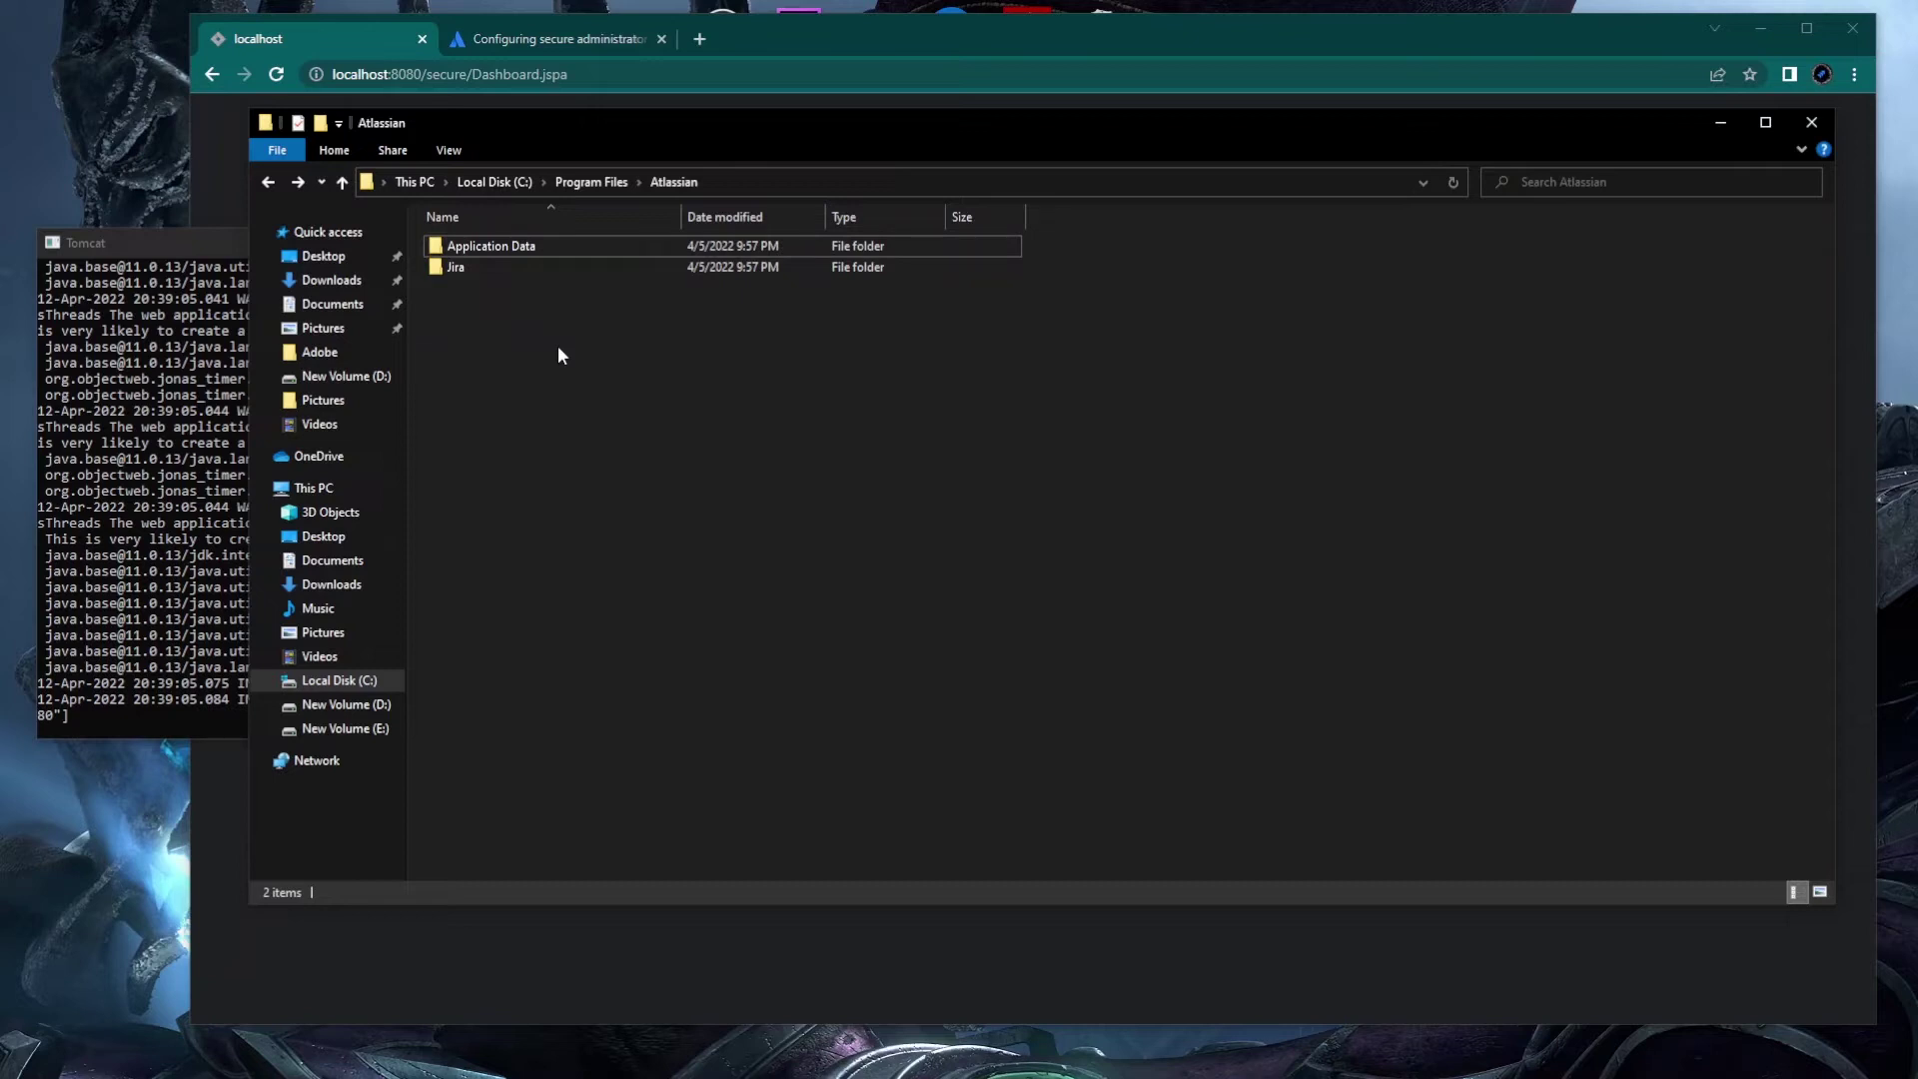
- Navigate into Application Data\Jira, the home folder holding dbconfig.xml, data and plugins
{"action": "double_click", "coordinate": [523, 246]}
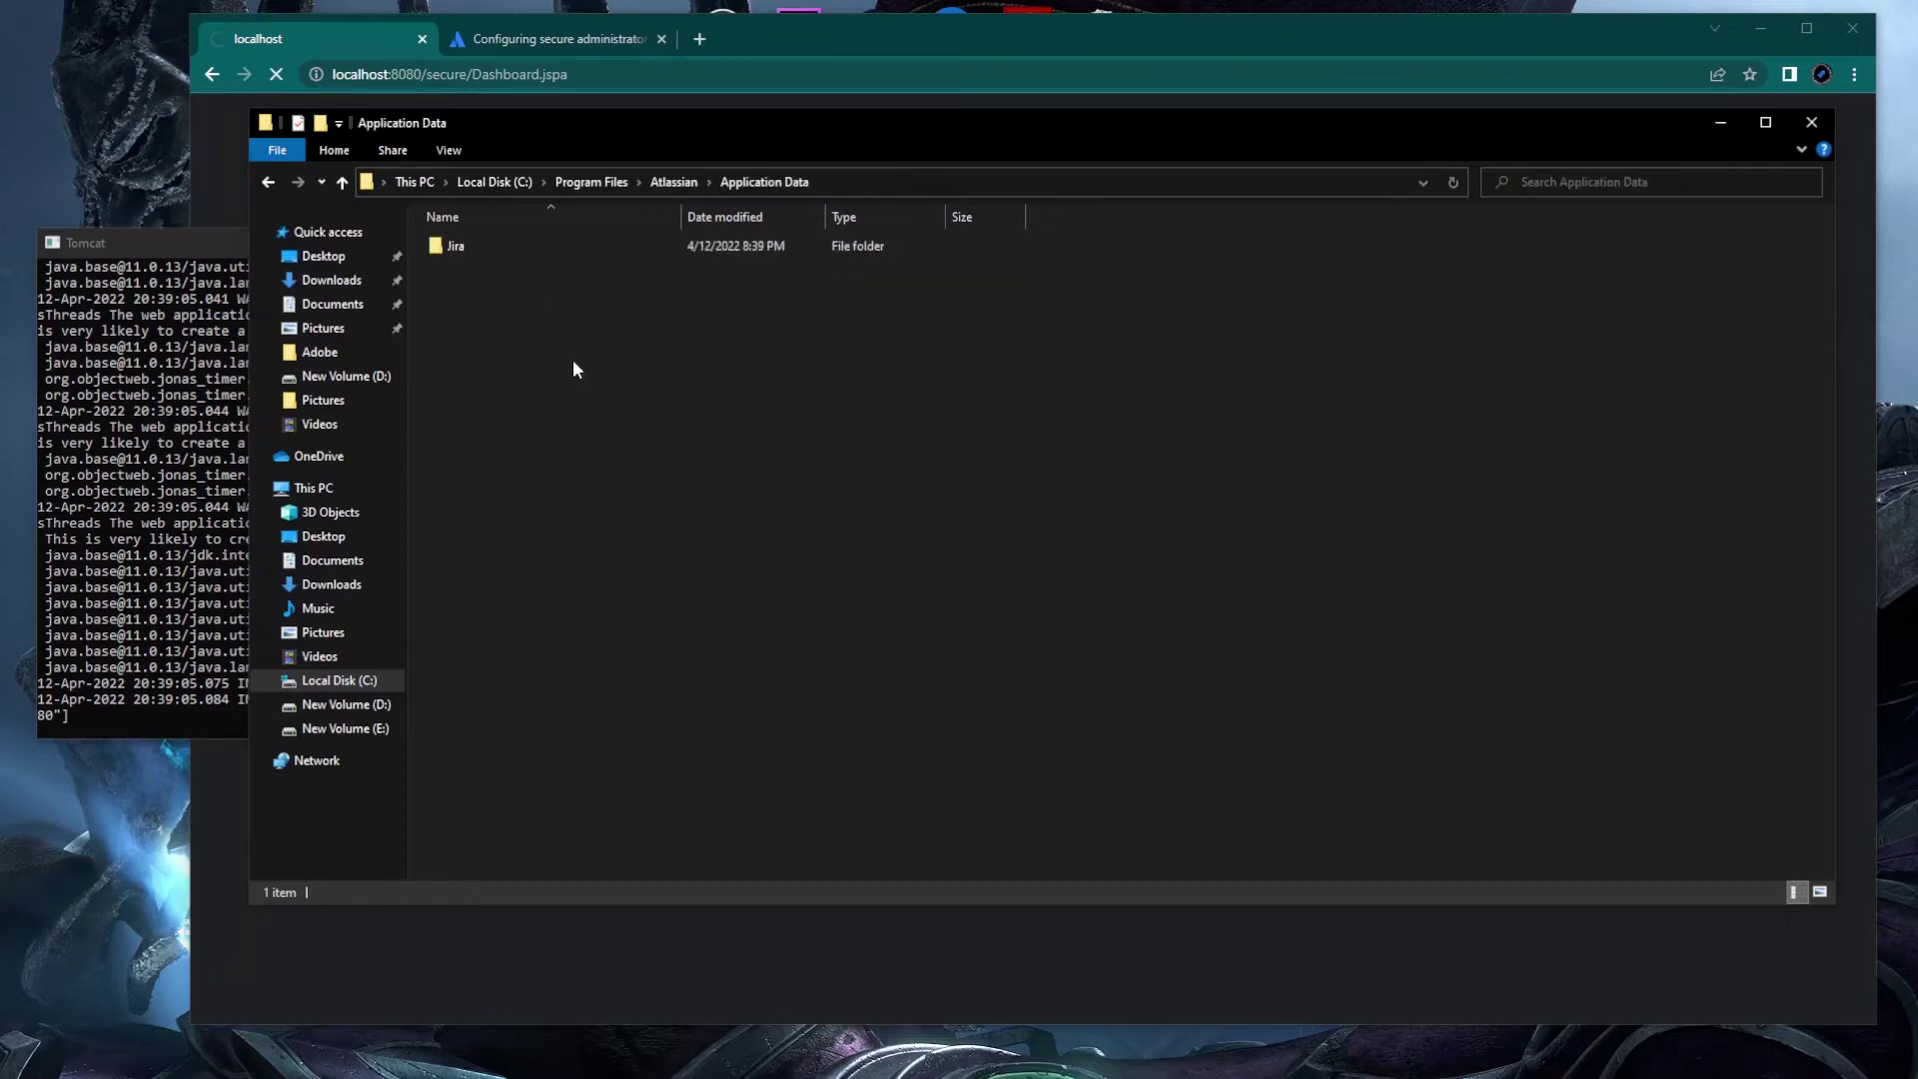
{"action": "double_click", "coordinate": [483, 250]}
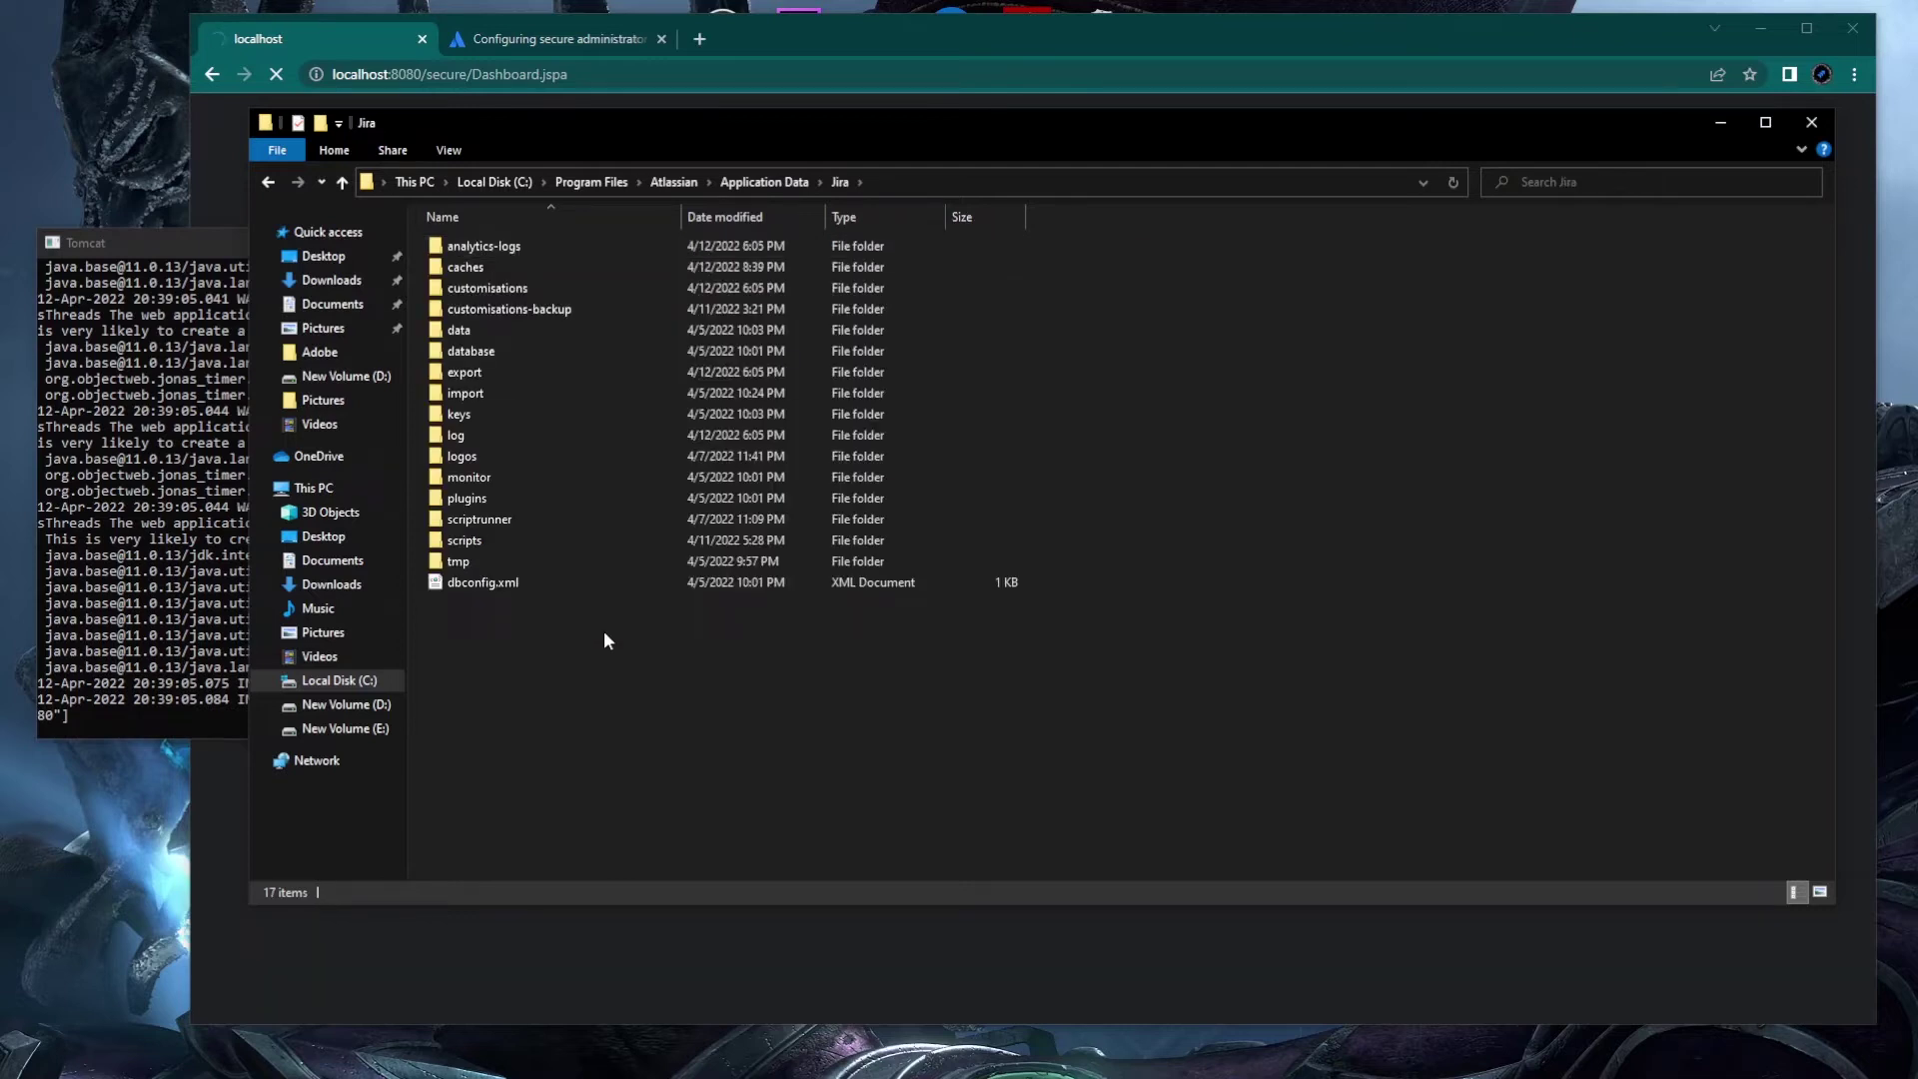
{"action": "left_click", "coordinate": [474, 588]}
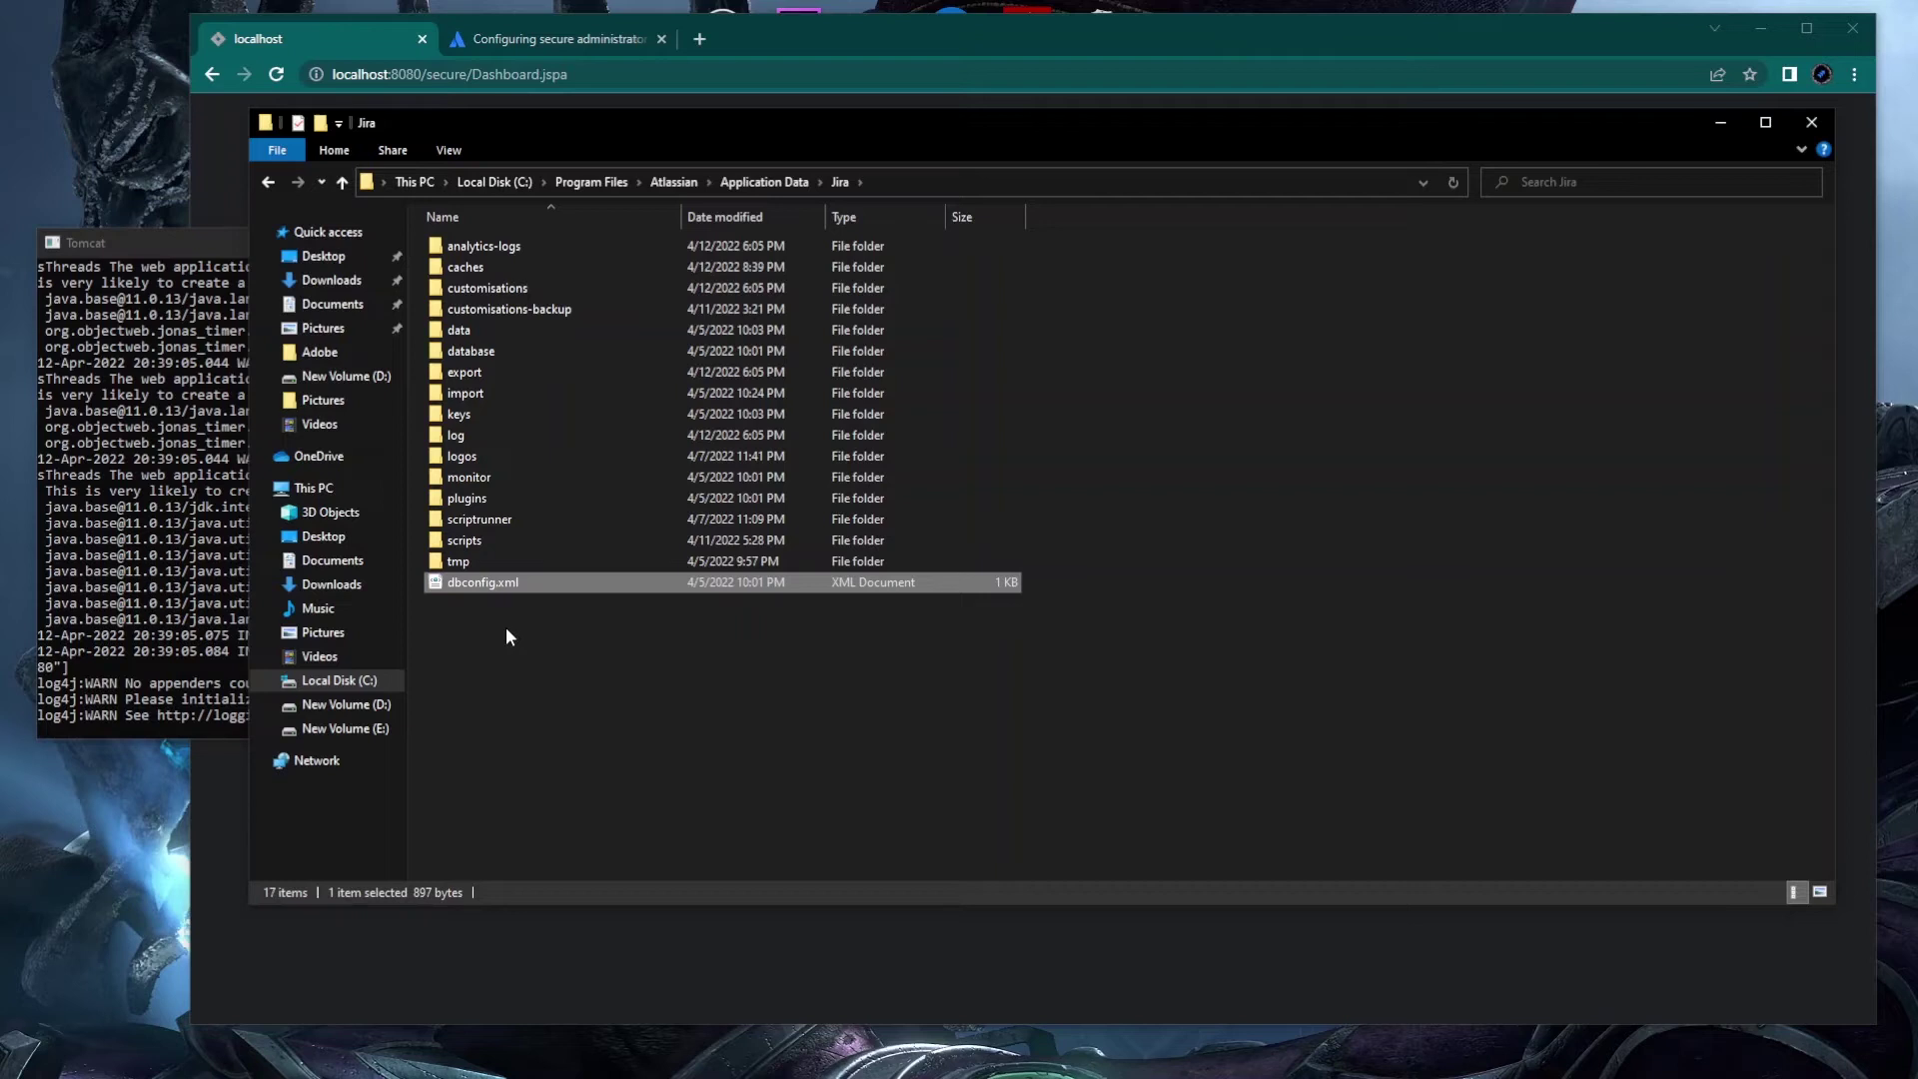
{"action": "left_click", "coordinate": [505, 626]}
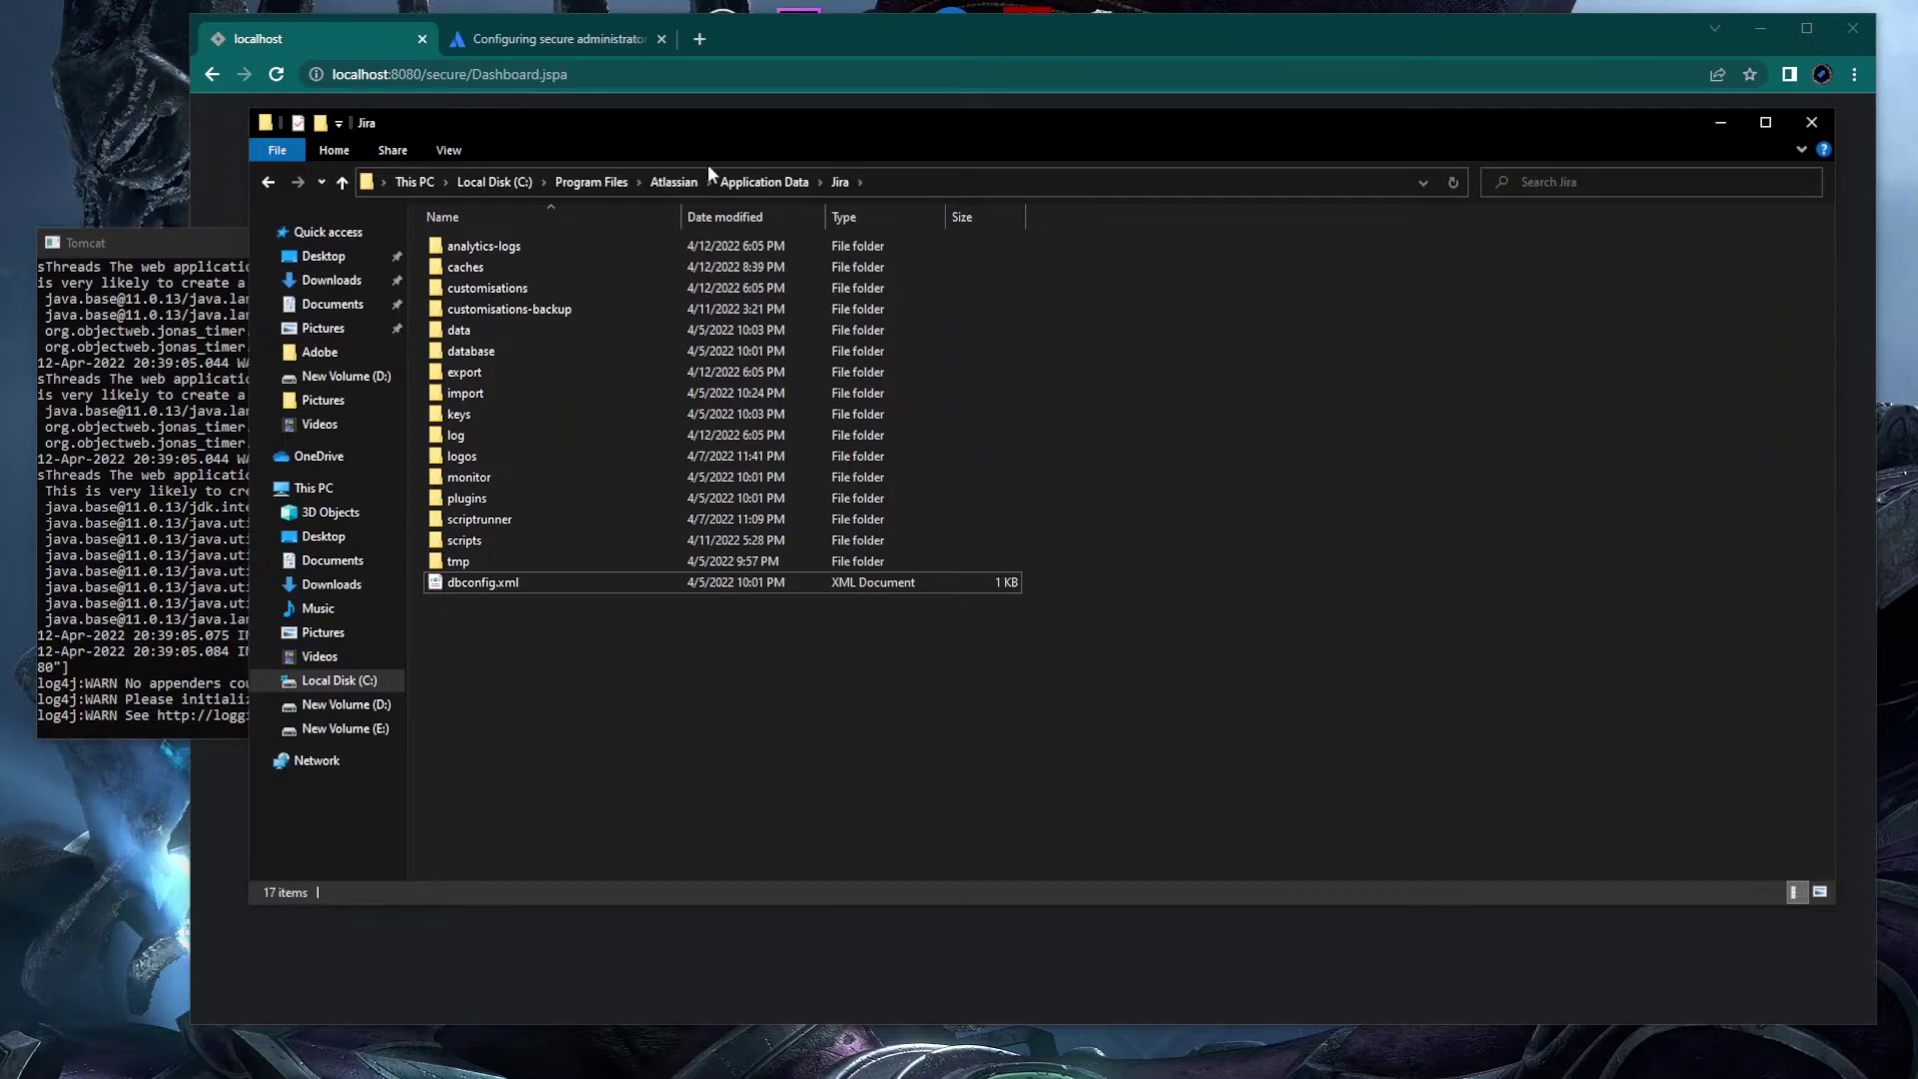
{"action": "left_click", "coordinate": [589, 40]}
{"action": "scroll", "coordinate": [835, 712], "scroll_direction": "down", "scroll_amount": 5}
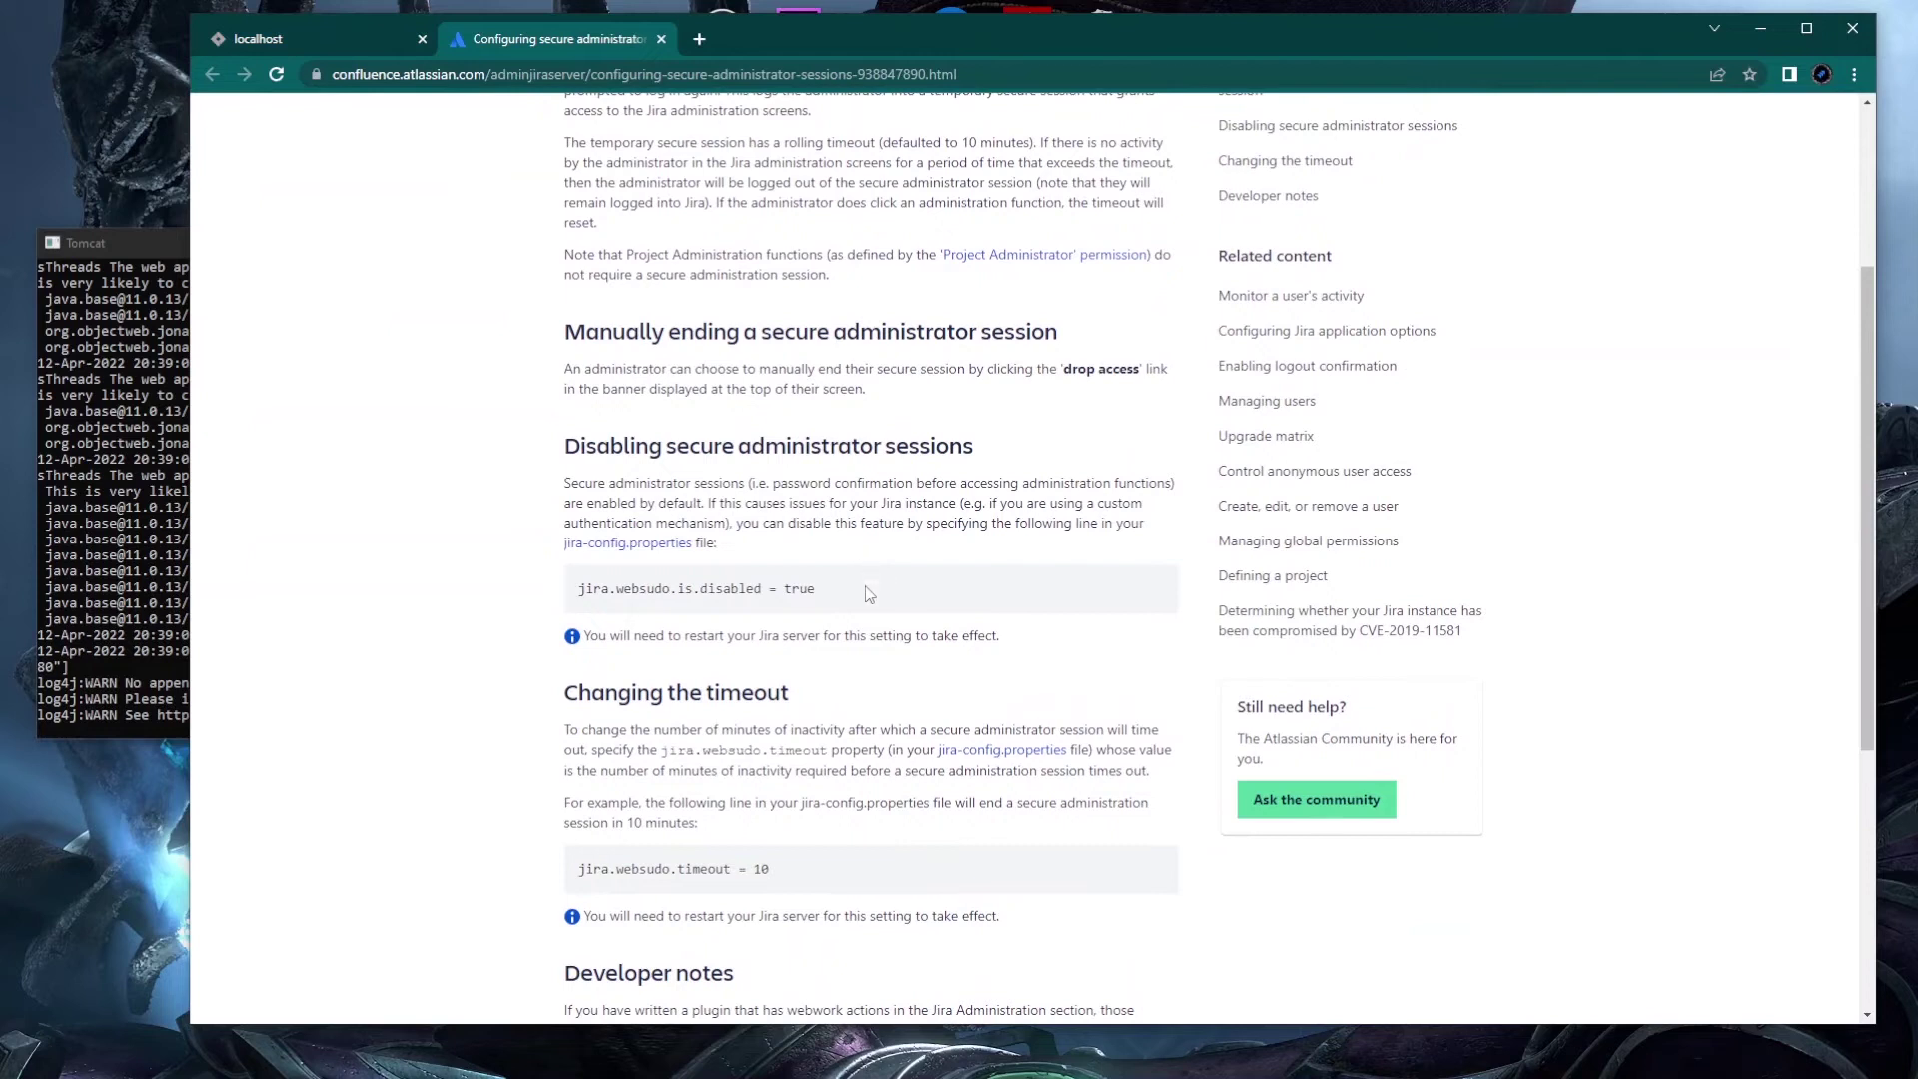
{"action": "left_click_drag", "start_coordinate": [840, 590], "coordinate": [571, 590]}
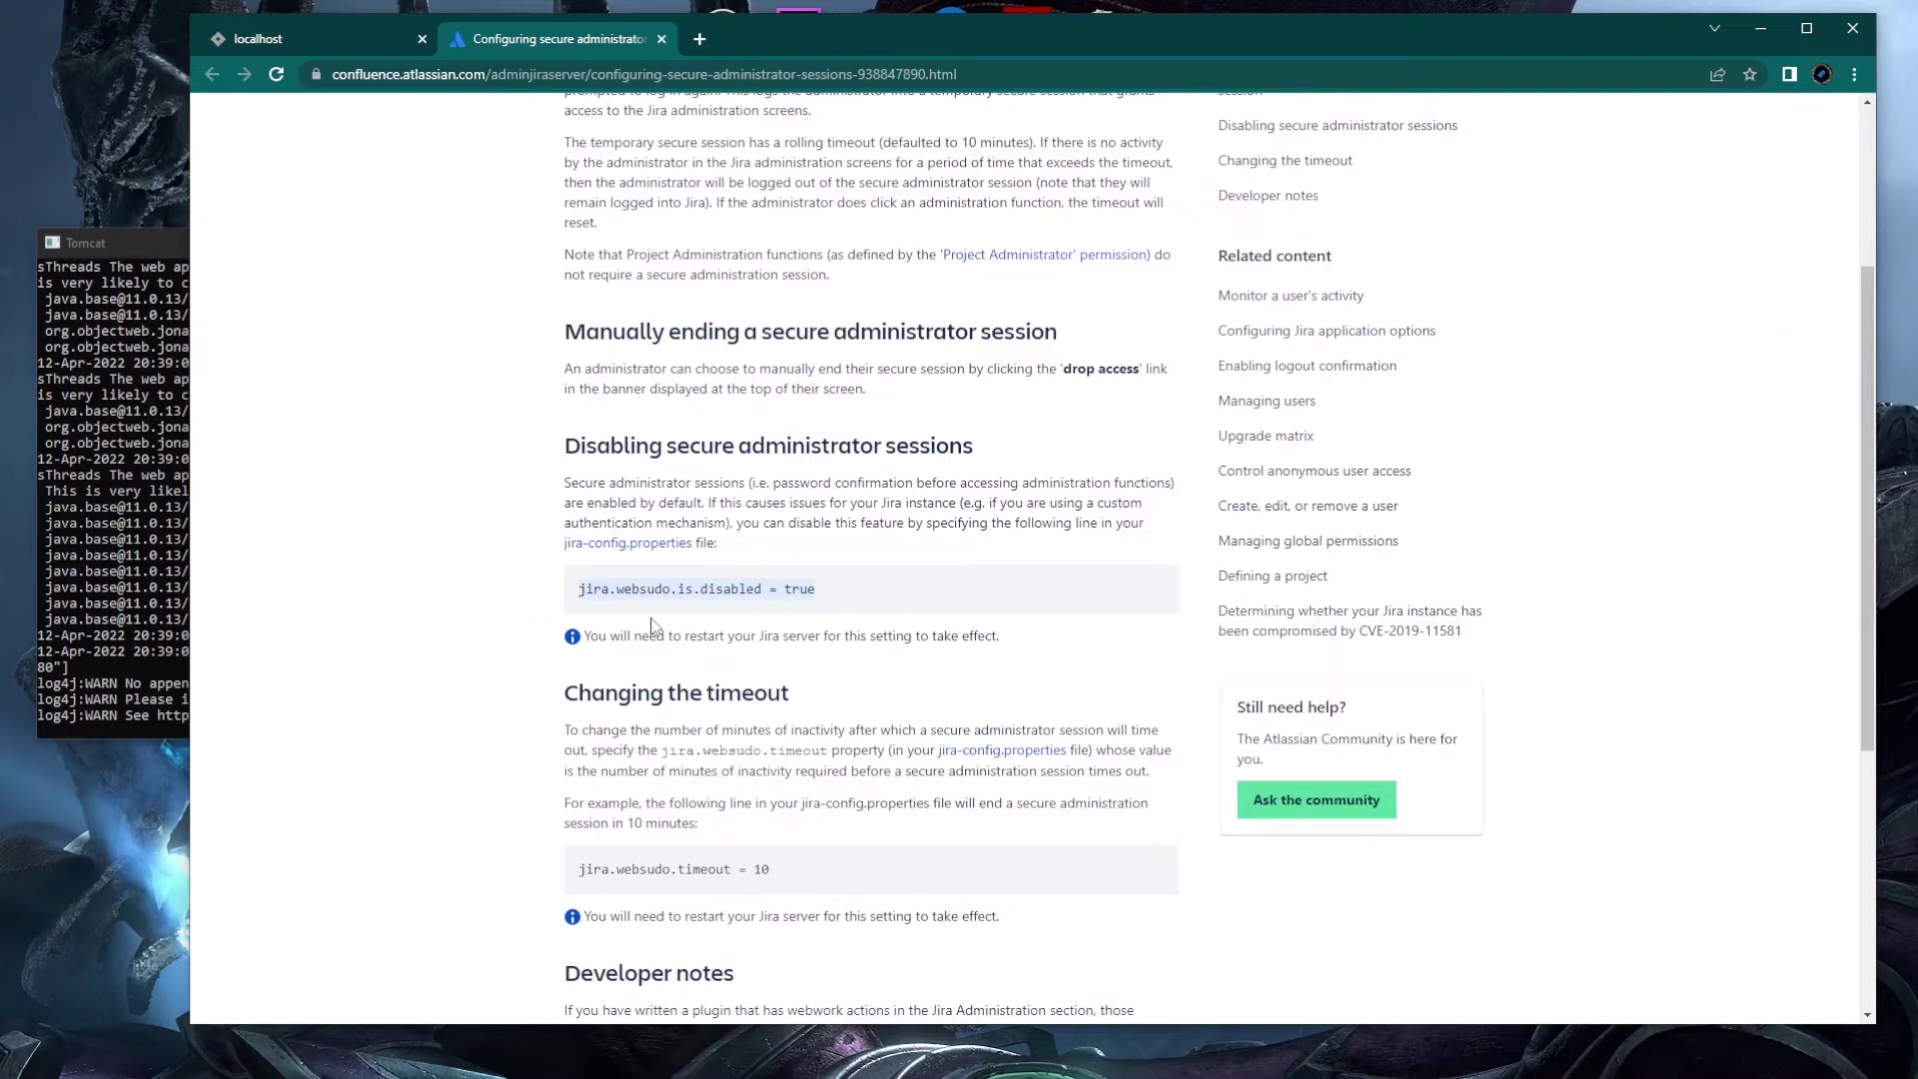
{"action": "left_click", "coordinate": [374, 44]}
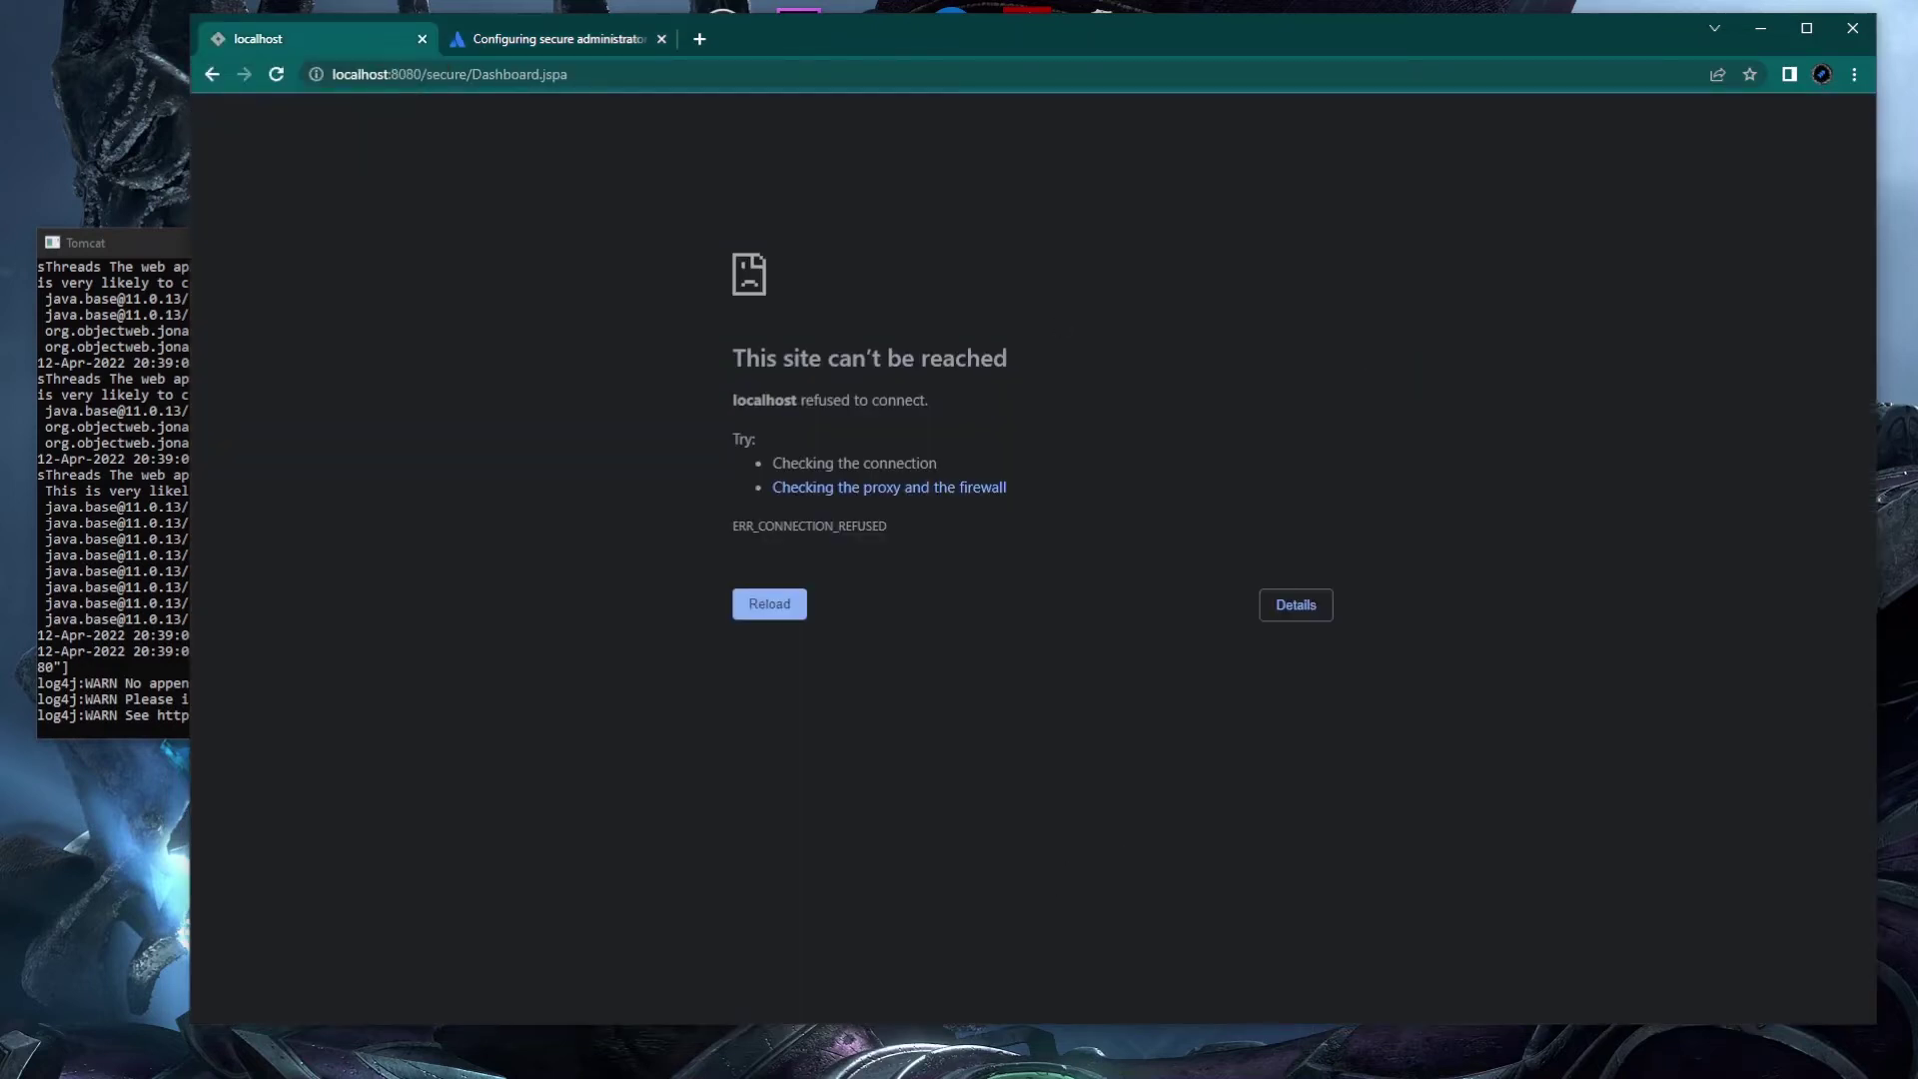
{"action": "left_click", "coordinate": [515, 1059]}
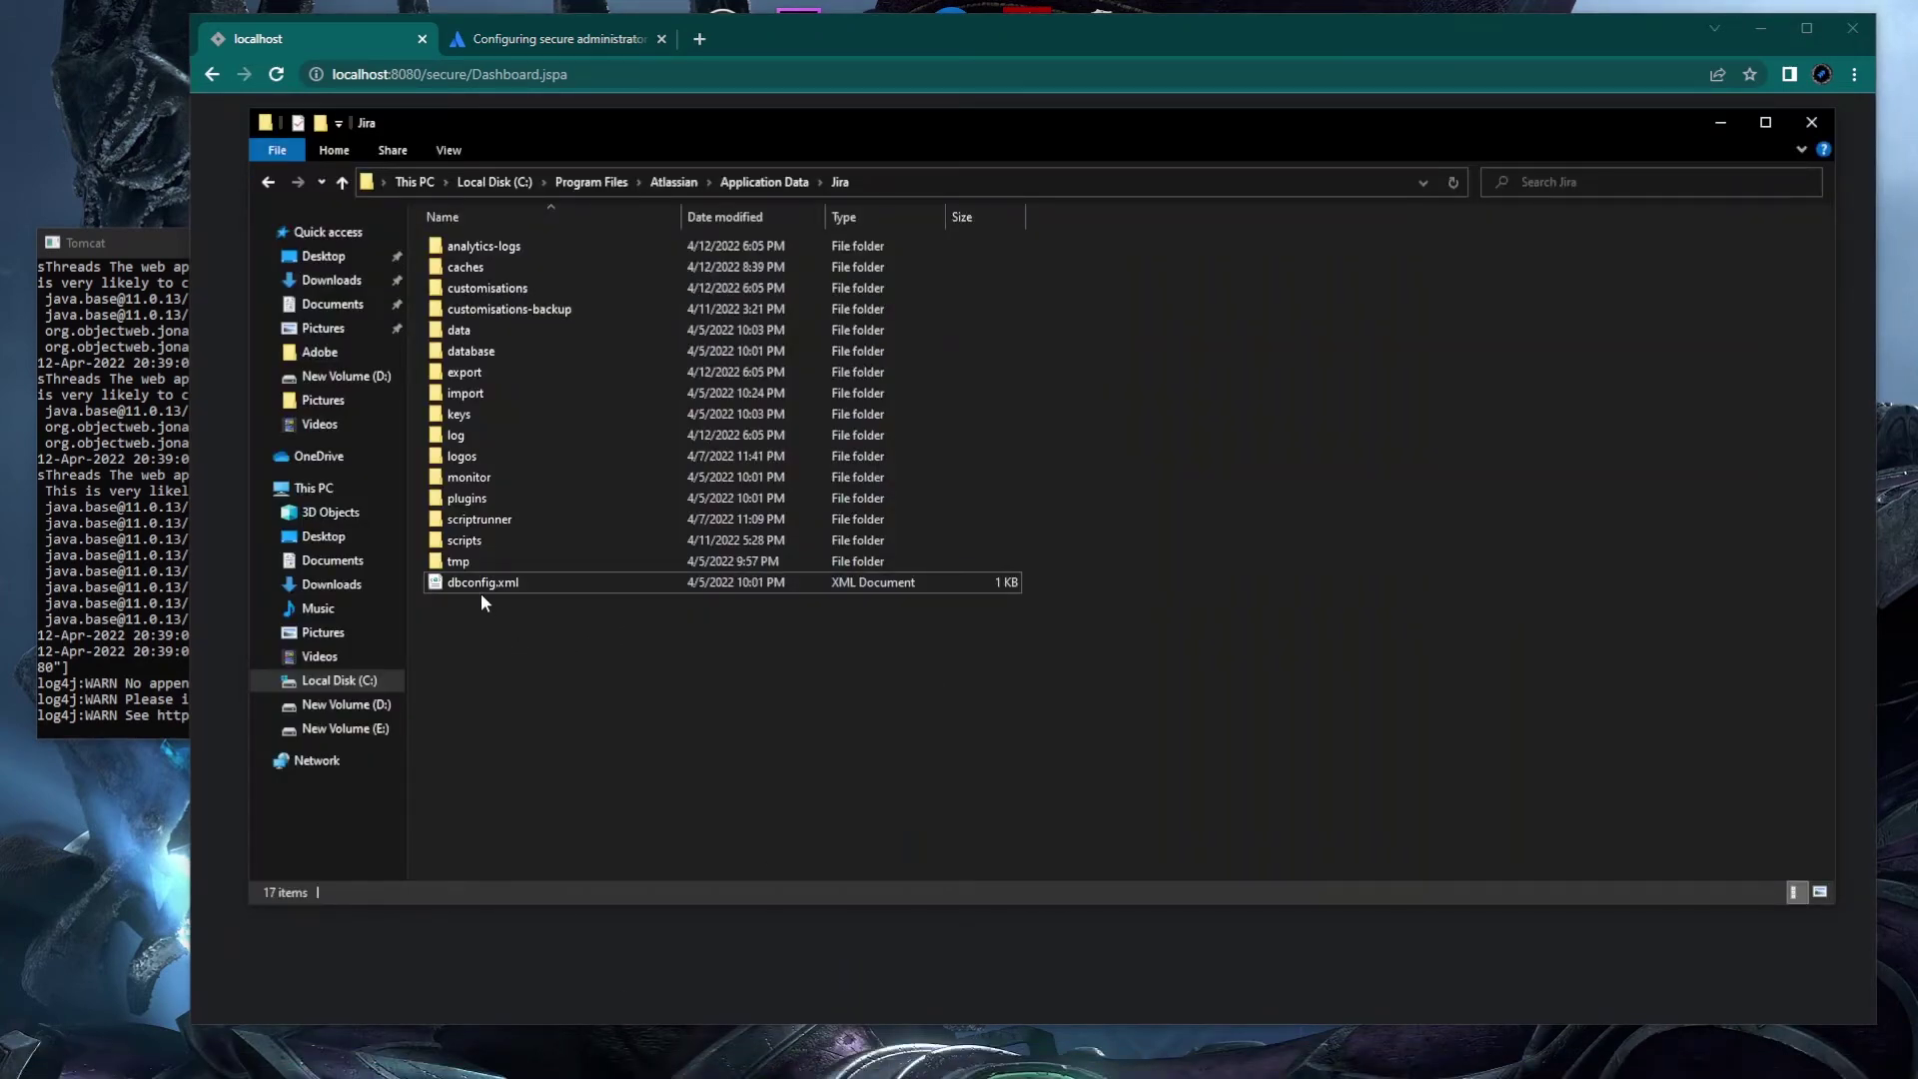
- Create a new text document and rename it jira-config.properties, accepting the extension change
{"action": "right_click", "coordinate": [503, 647]}
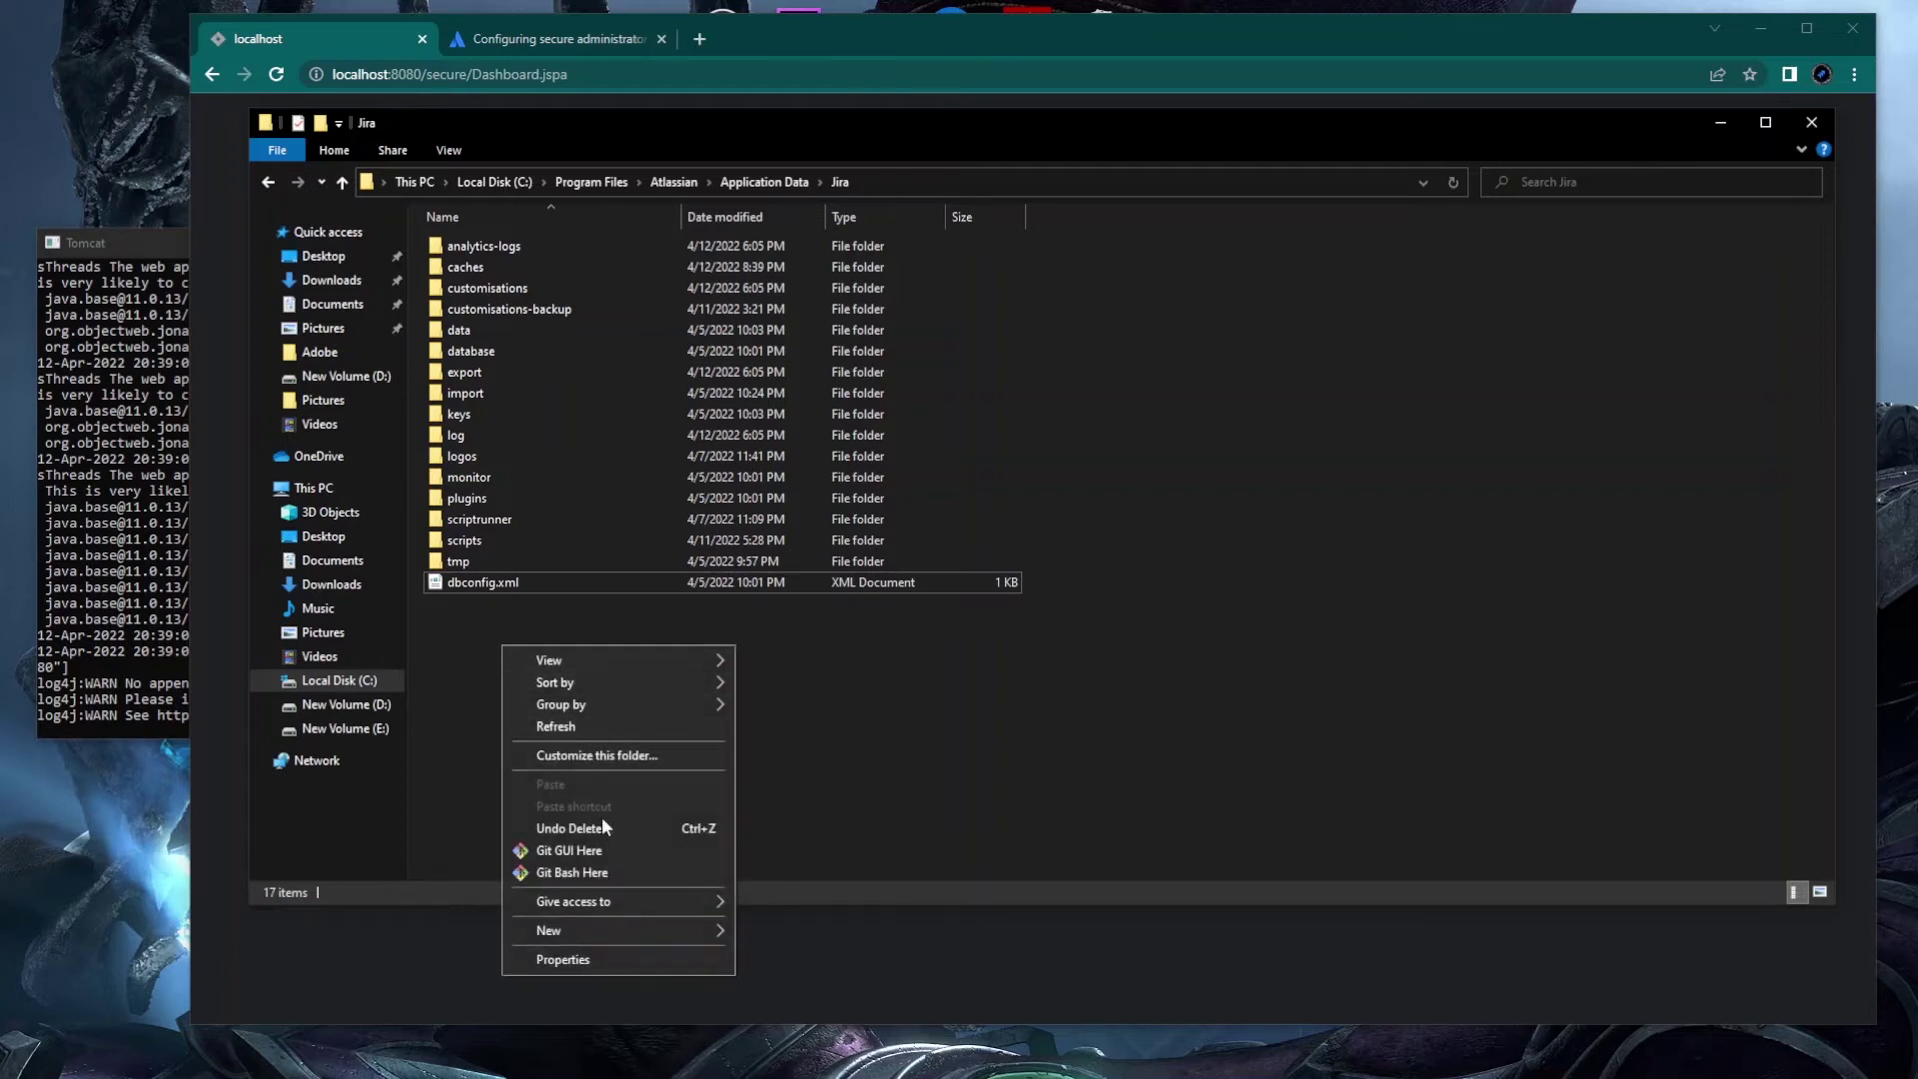
{"action": "mouse_move", "coordinate": [608, 931]}
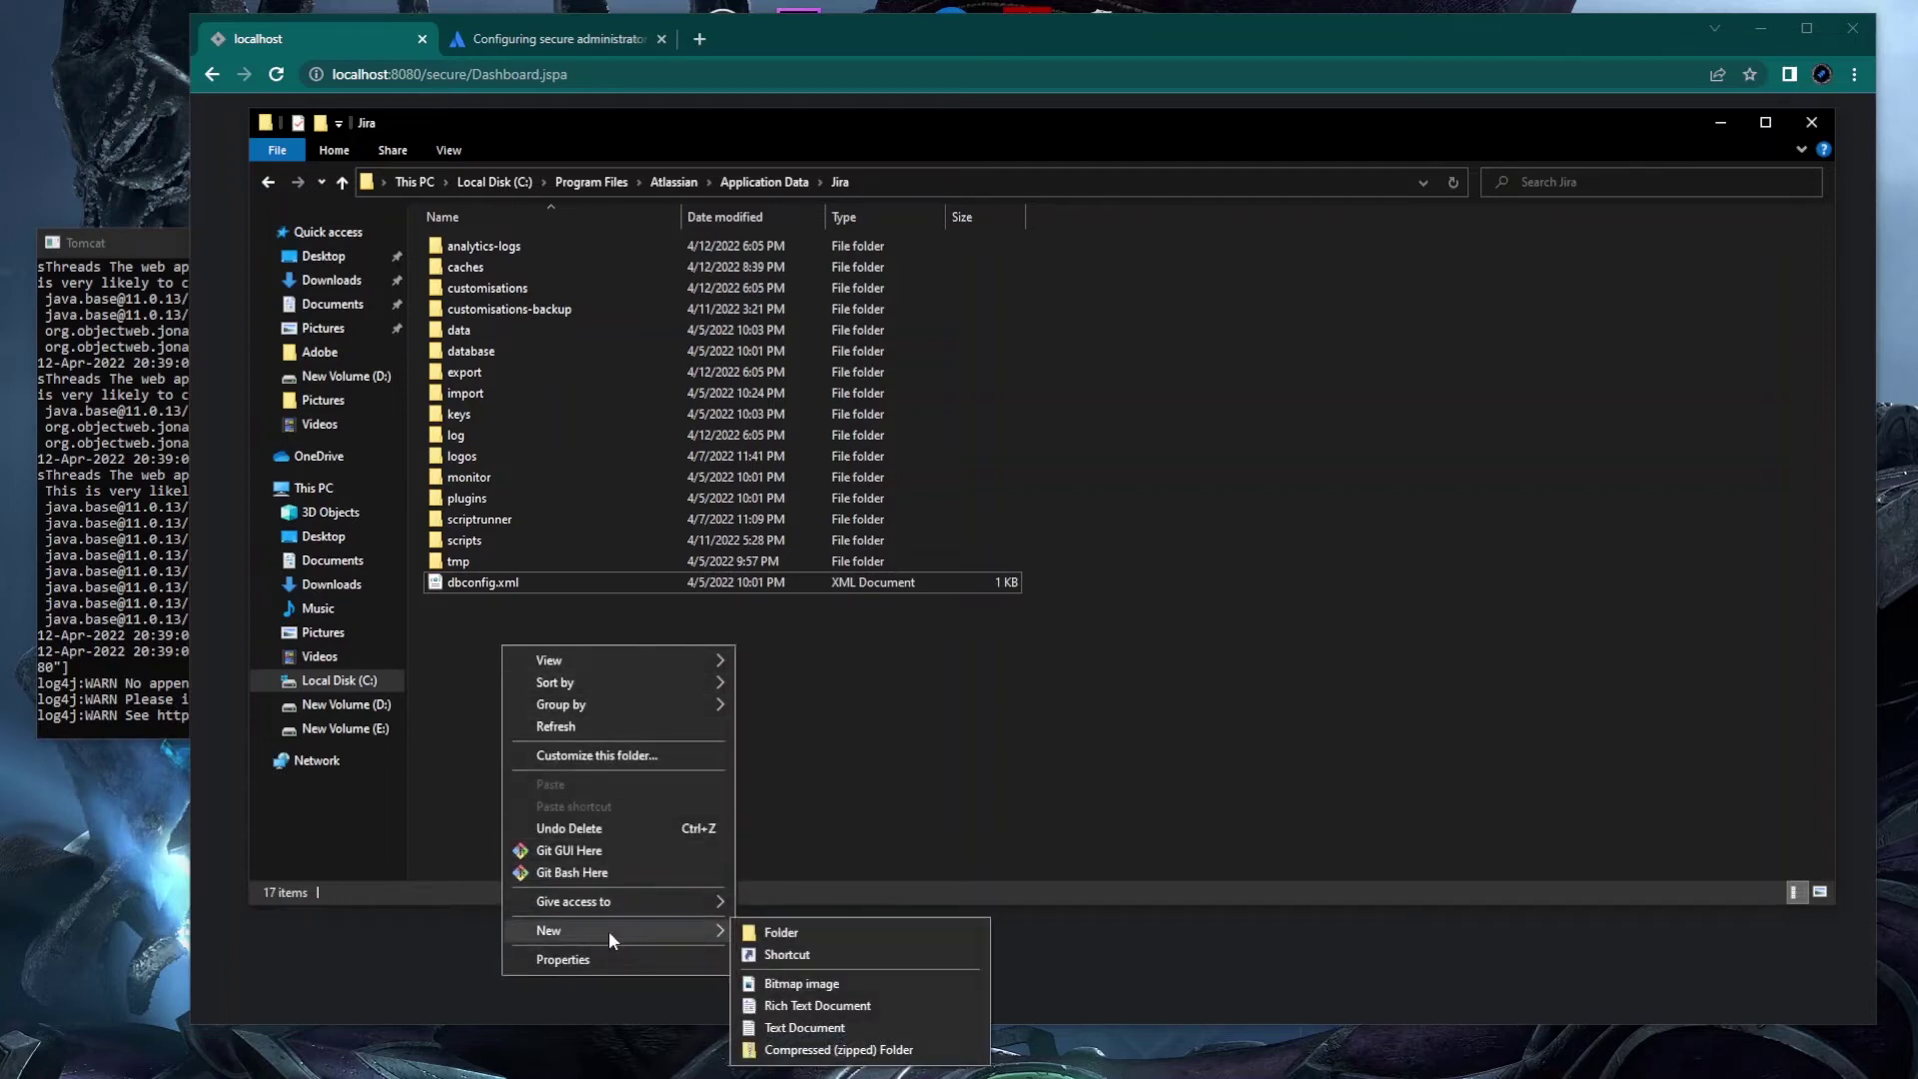
{"action": "left_click", "coordinate": [805, 1026]}
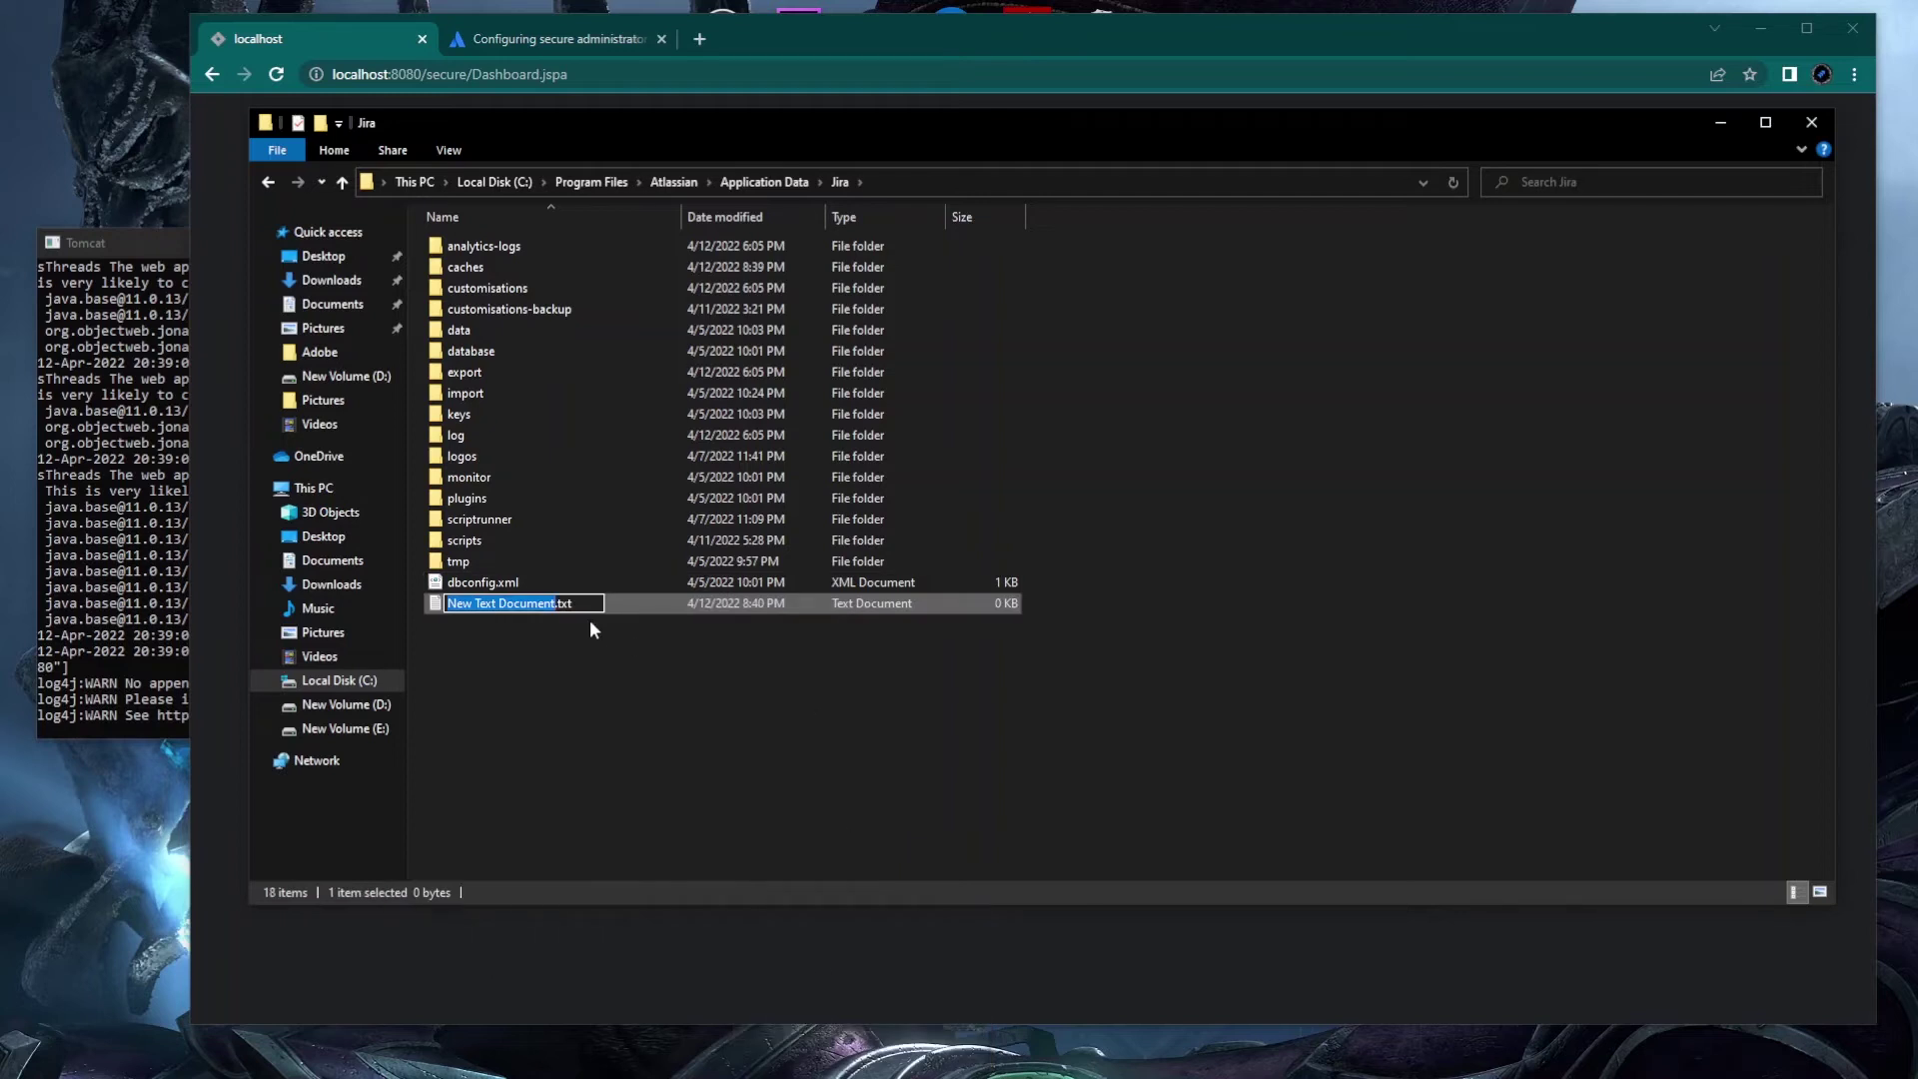
{"action": "key", "text": "End"}
{"action": "key", "text": "BackSpace"}
{"action": "key", "text": "BackSpace"}
{"action": "key", "text": "BackSpace"}
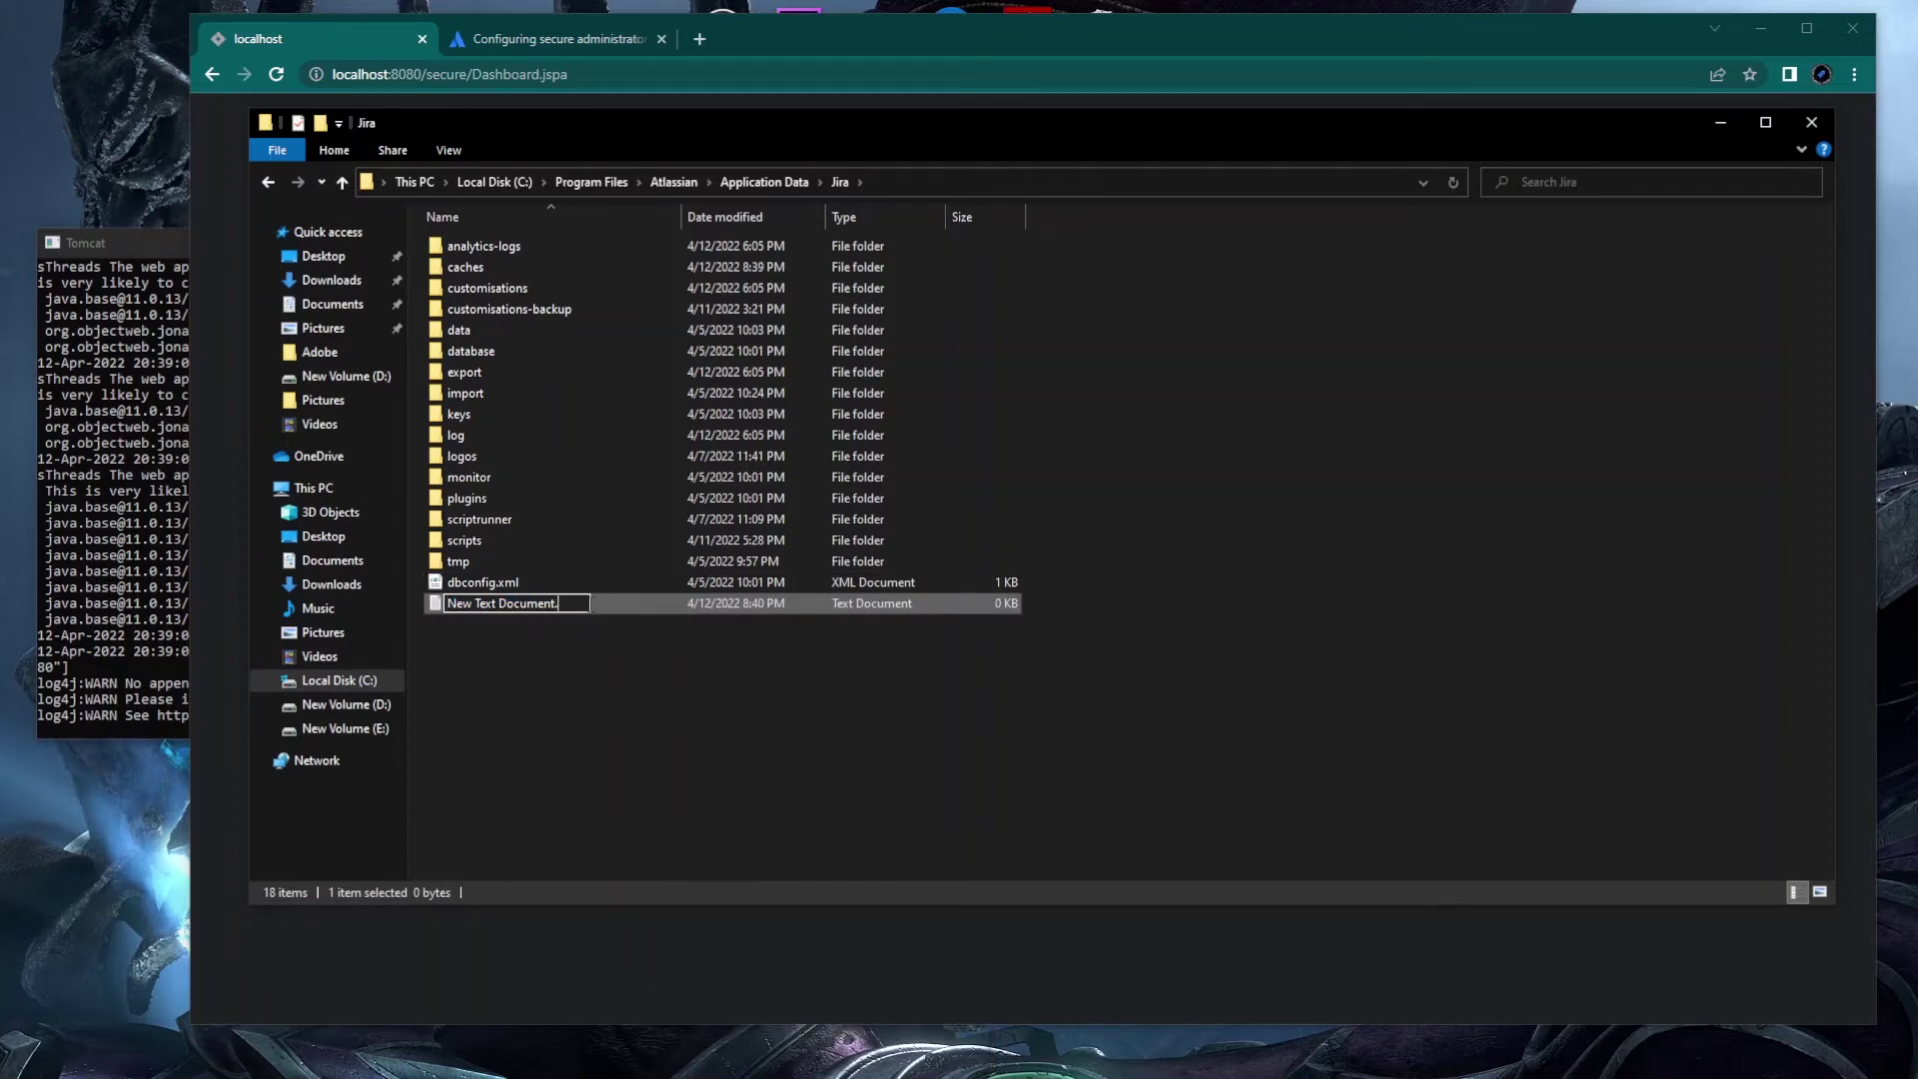
{"action": "type", "text": "properties"}
{"action": "left_click_drag", "start_coordinate": [556, 603], "coordinate": [447, 604]}
{"action": "key", "text": "BackSpace"}
{"action": "type", "text": "jira-config"}
{"action": "key", "text": "Return"}
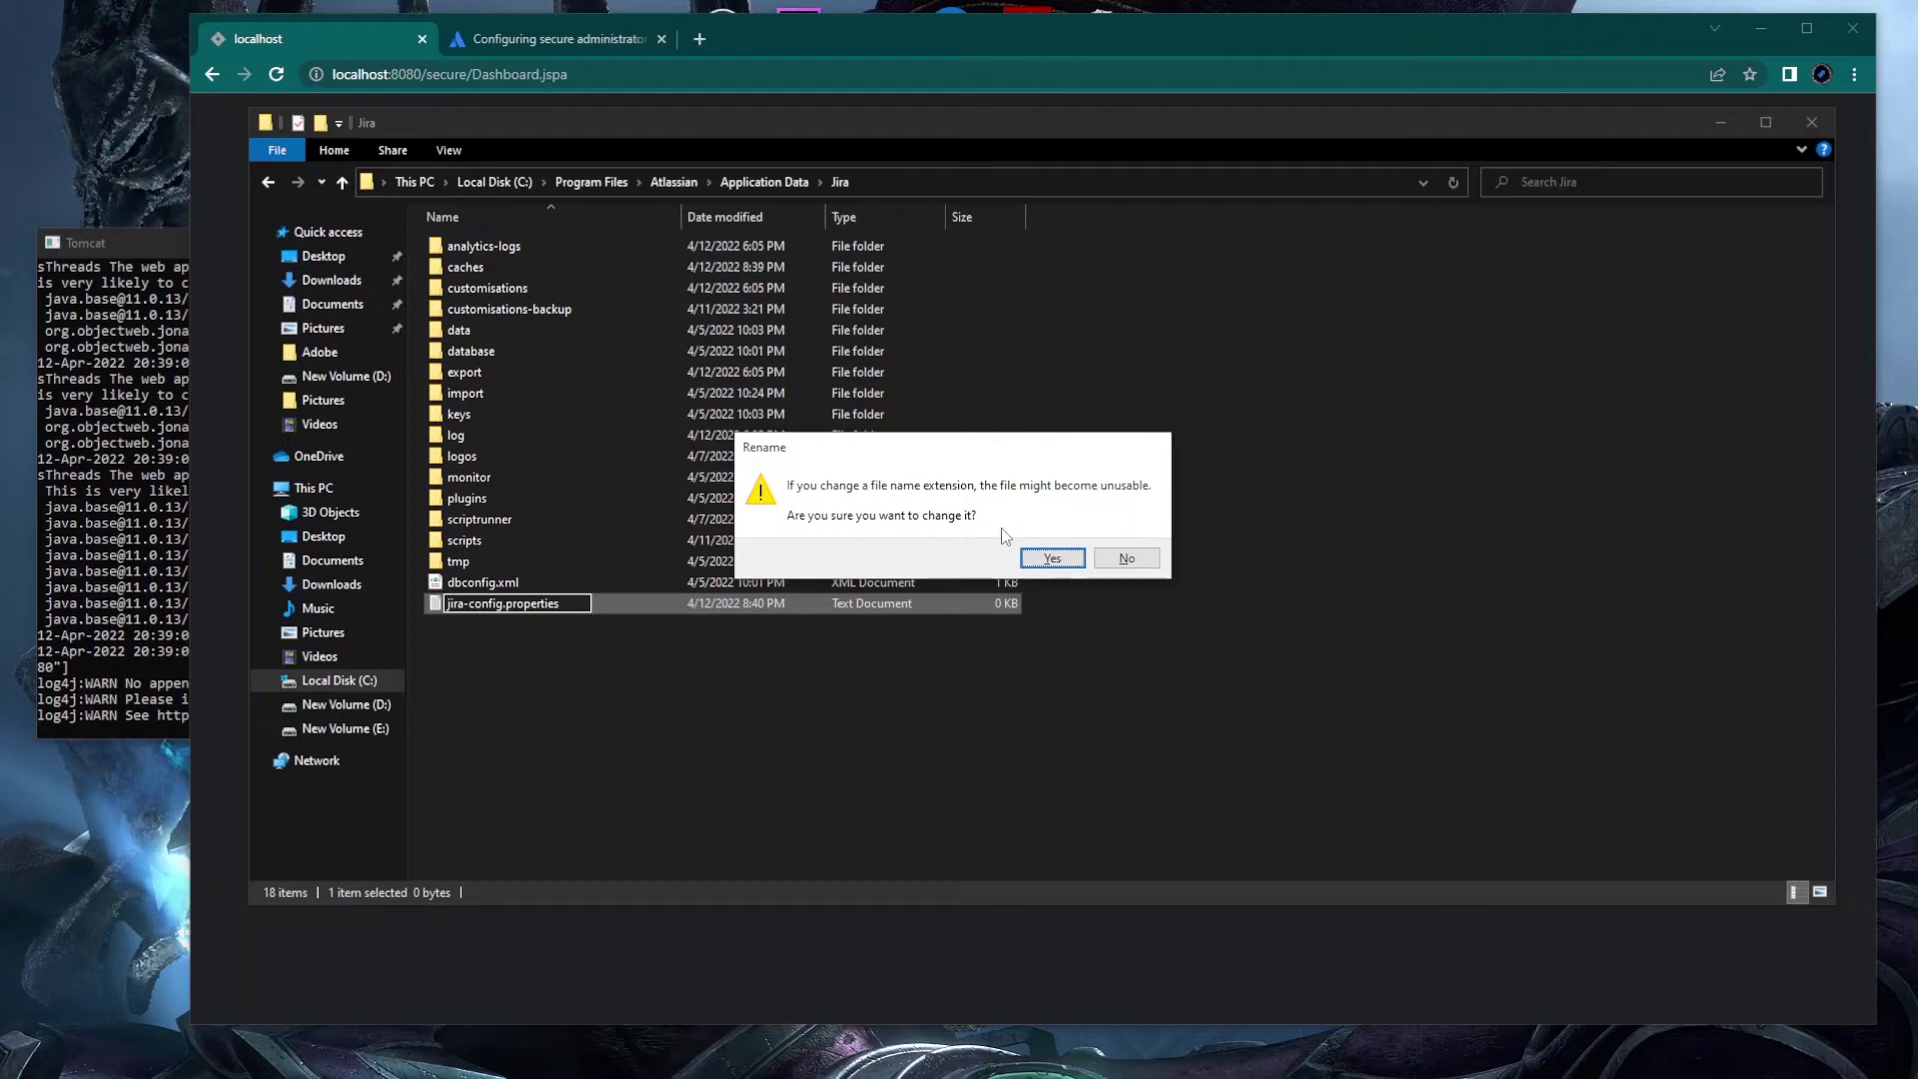
{"action": "left_click", "coordinate": [1056, 560]}
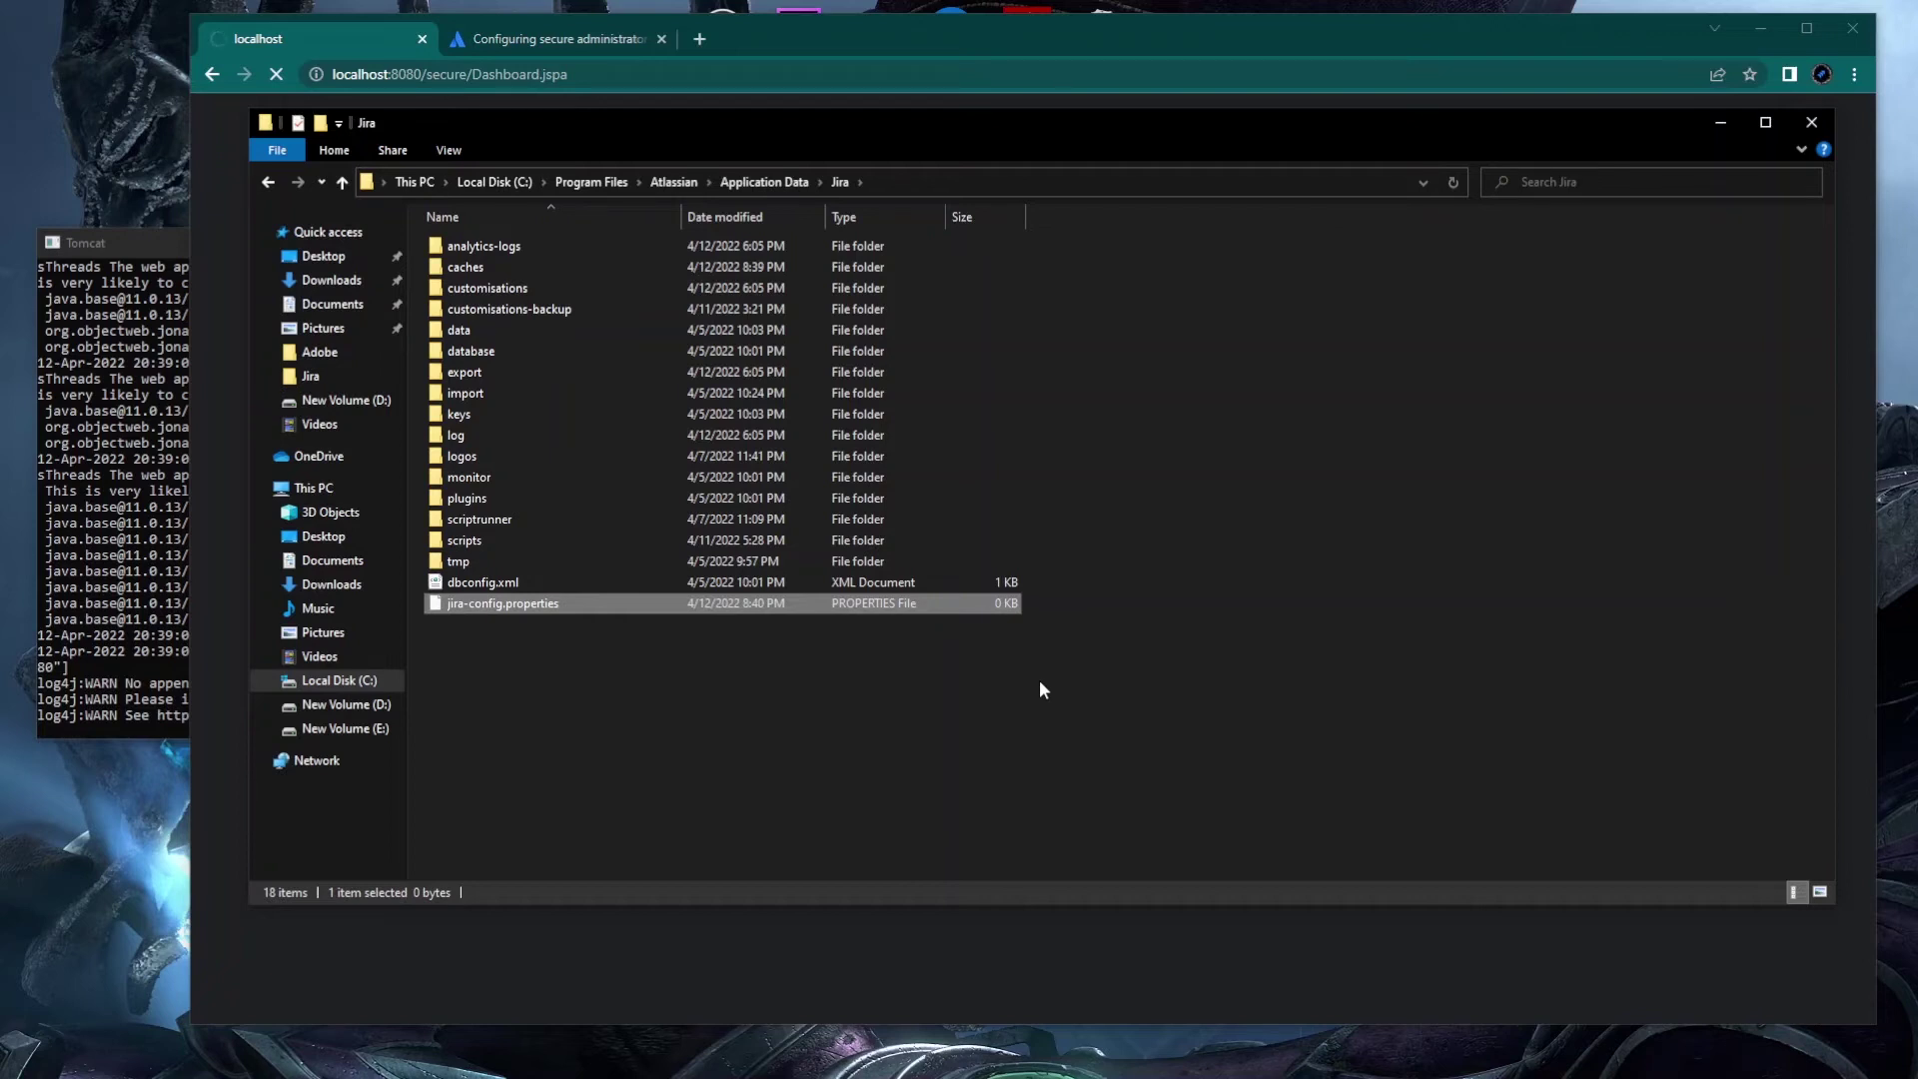
- Select the new jira-config.properties file and bring up its context menu
{"action": "left_click", "coordinate": [598, 666]}
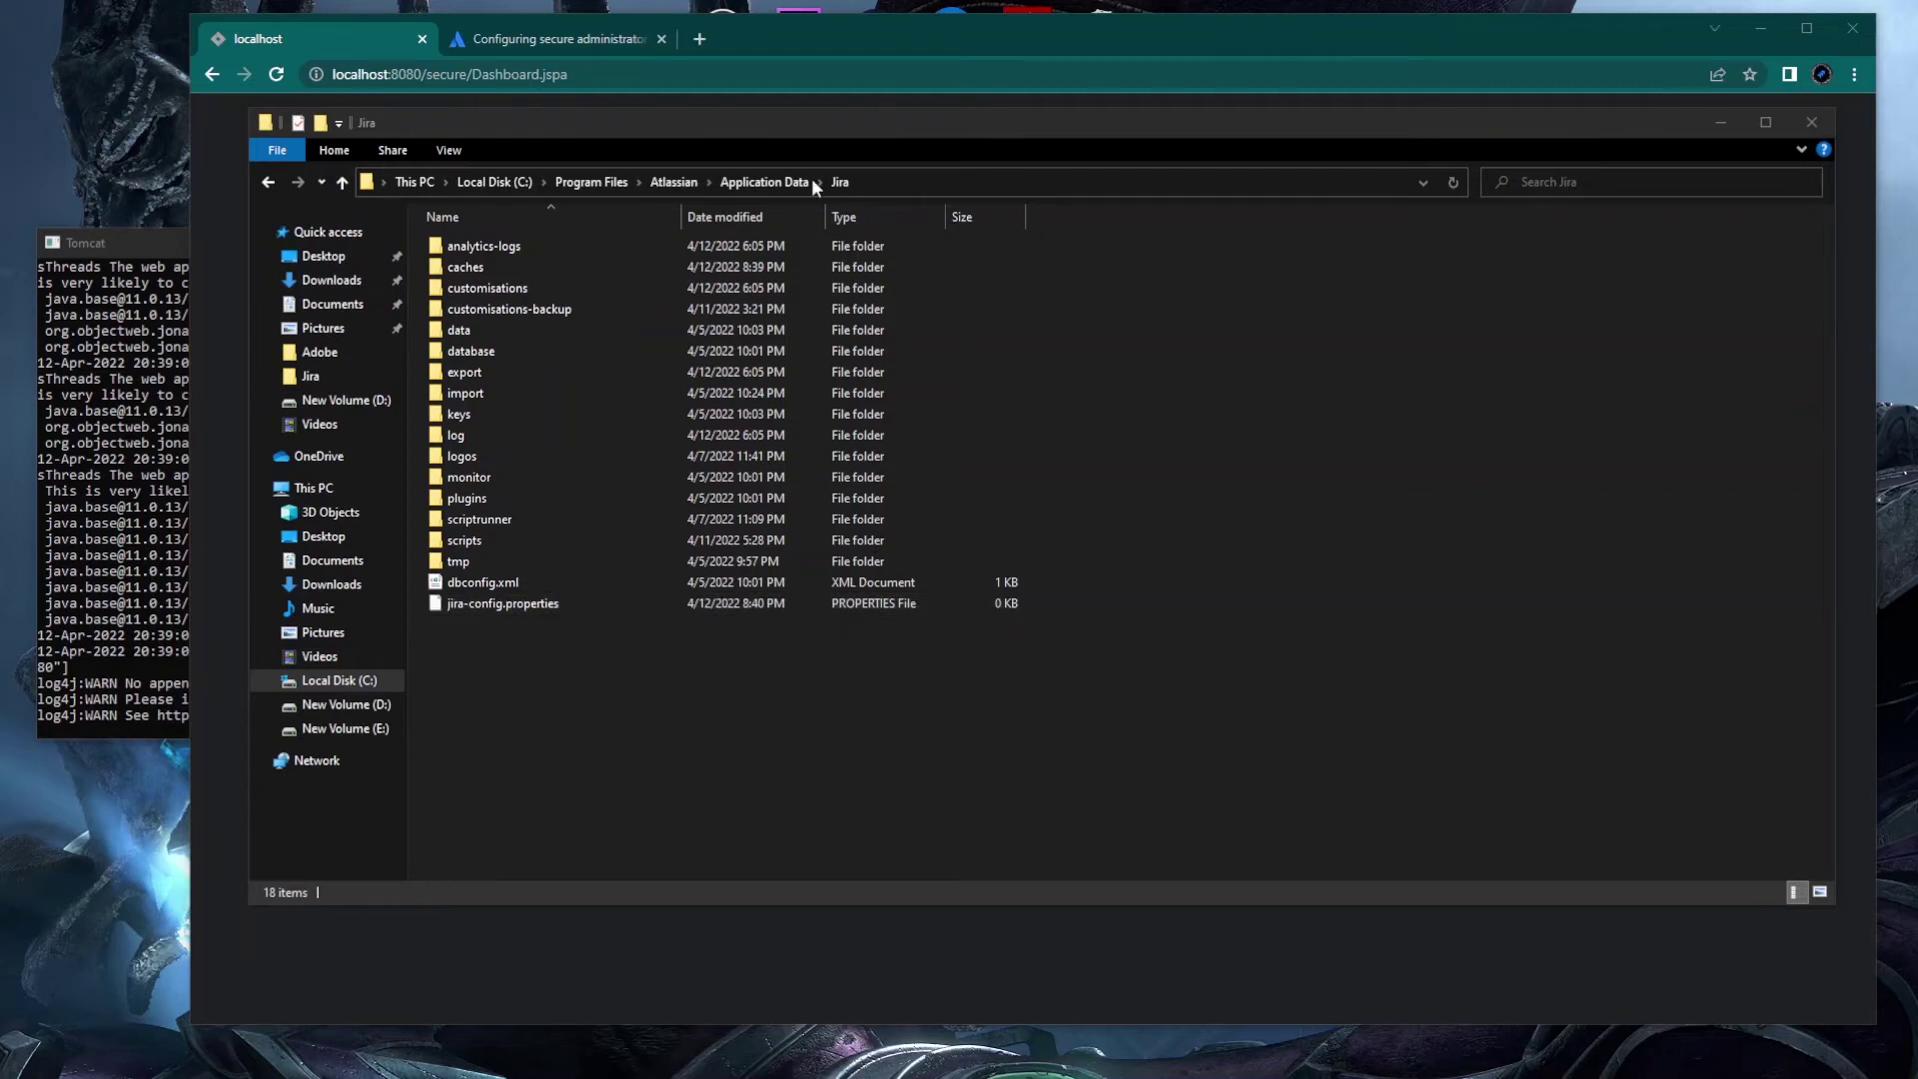
{"action": "left_click_drag", "start_coordinate": [835, 130], "coordinate": [840, 117]}
{"action": "left_click", "coordinate": [508, 586]}
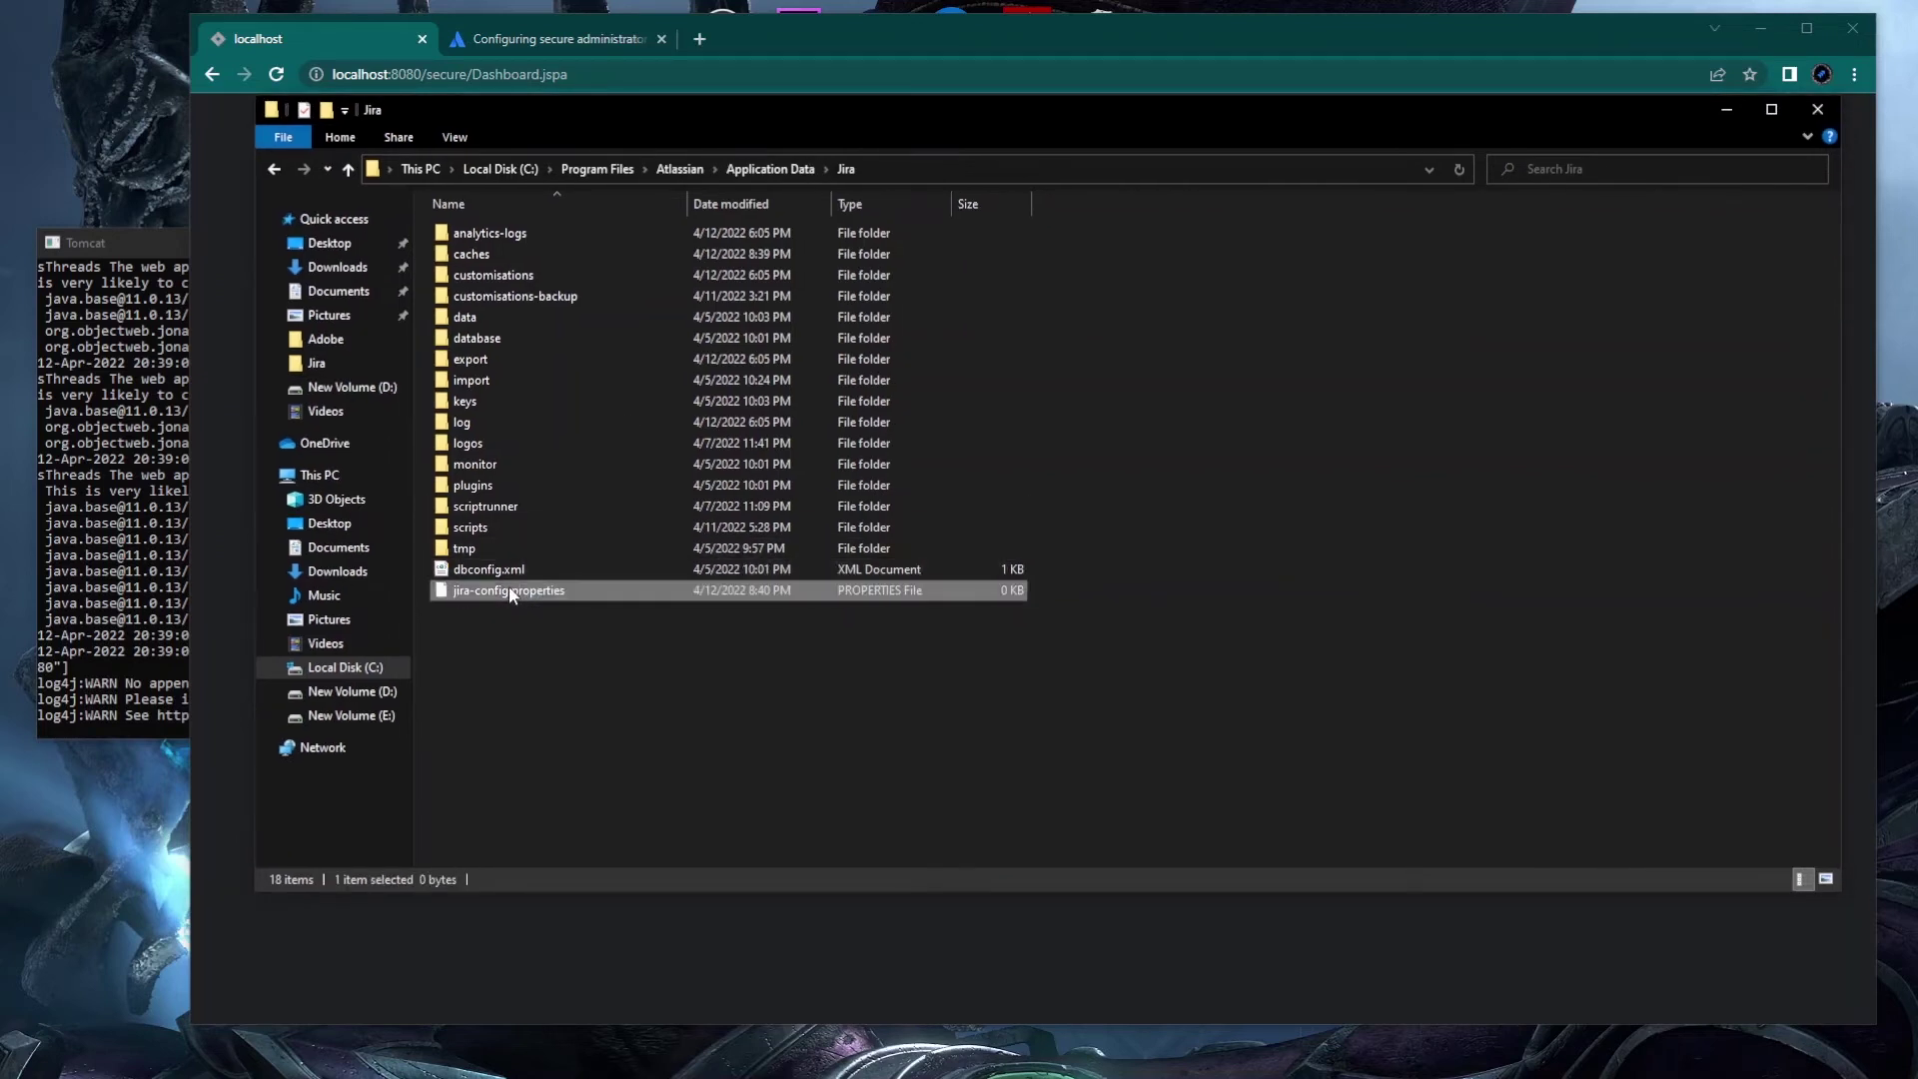
{"action": "right_click", "coordinate": [507, 586]}
- Open jira-config.properties in Notepad++ and enter a test line 'Test = true'
{"action": "left_click", "coordinate": [587, 671]}
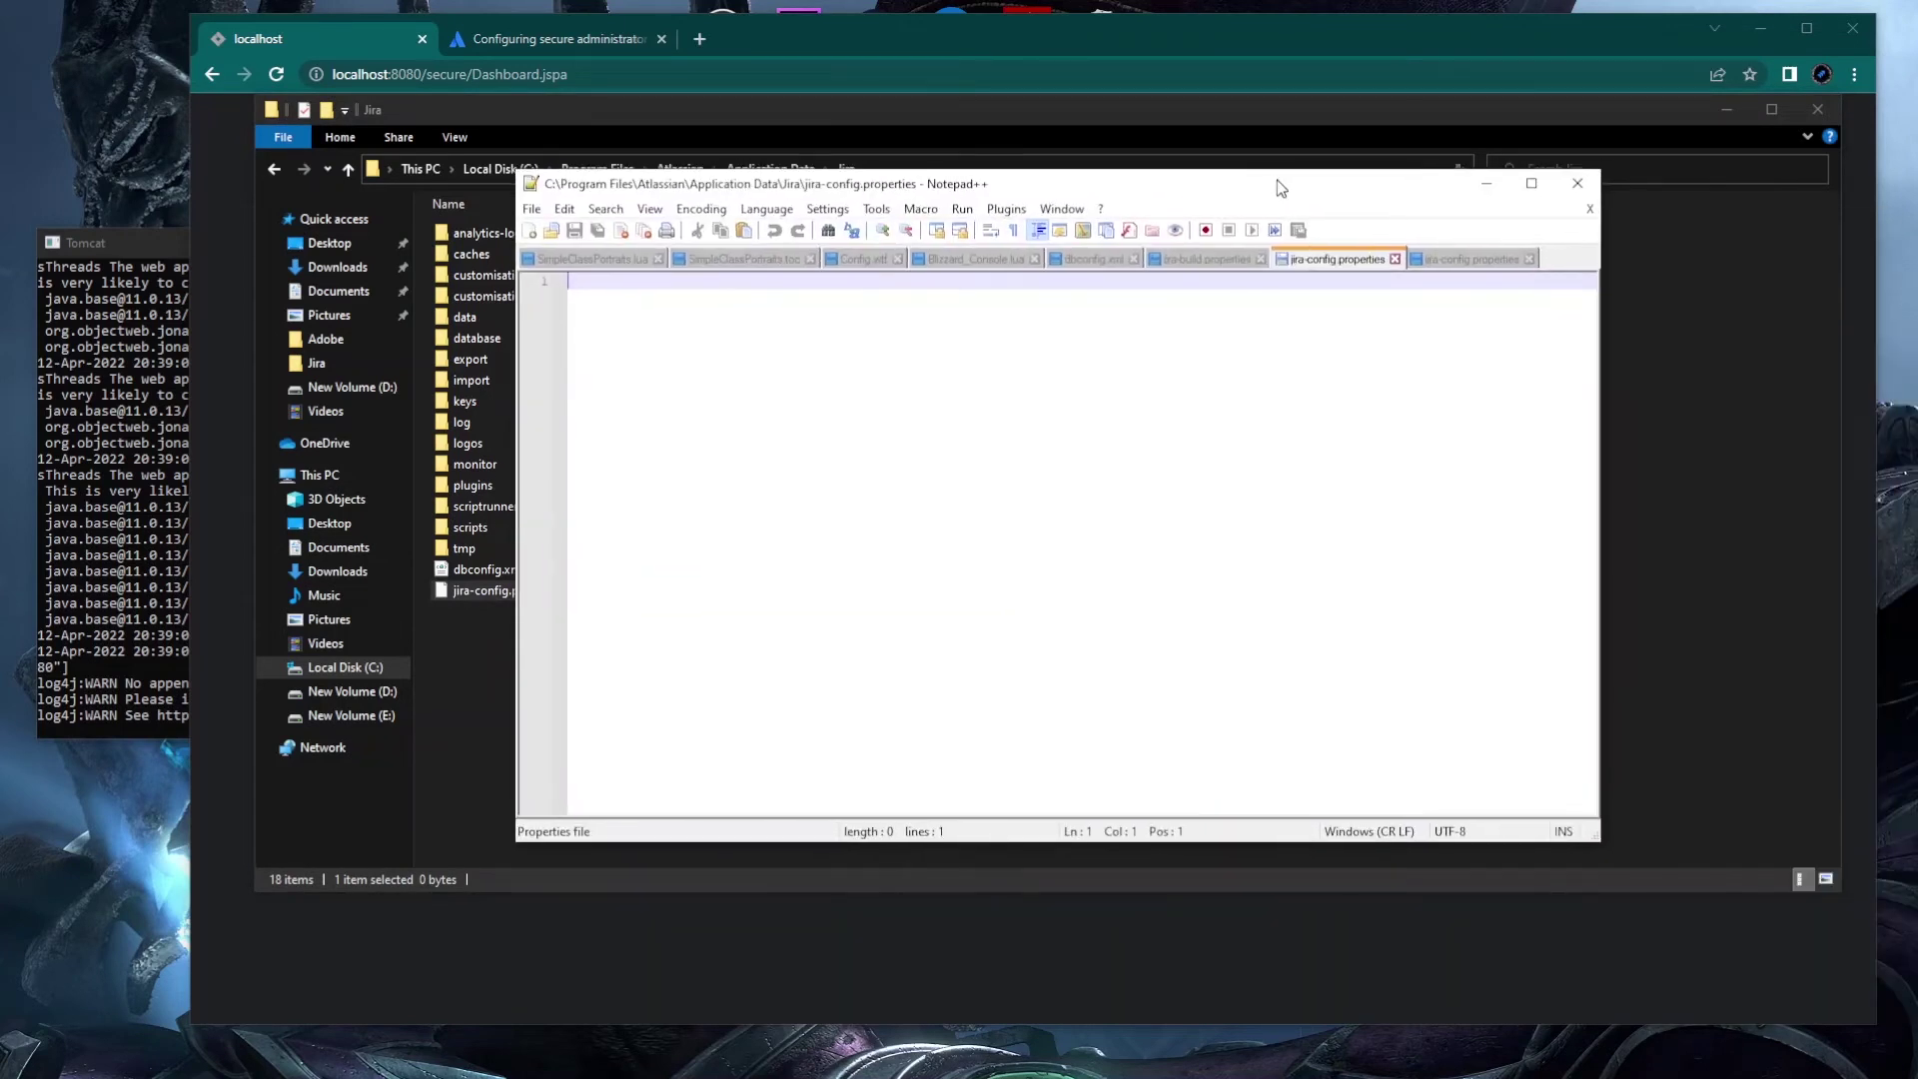
{"action": "left_click_drag", "start_coordinate": [1267, 182], "coordinate": [1289, 196]}
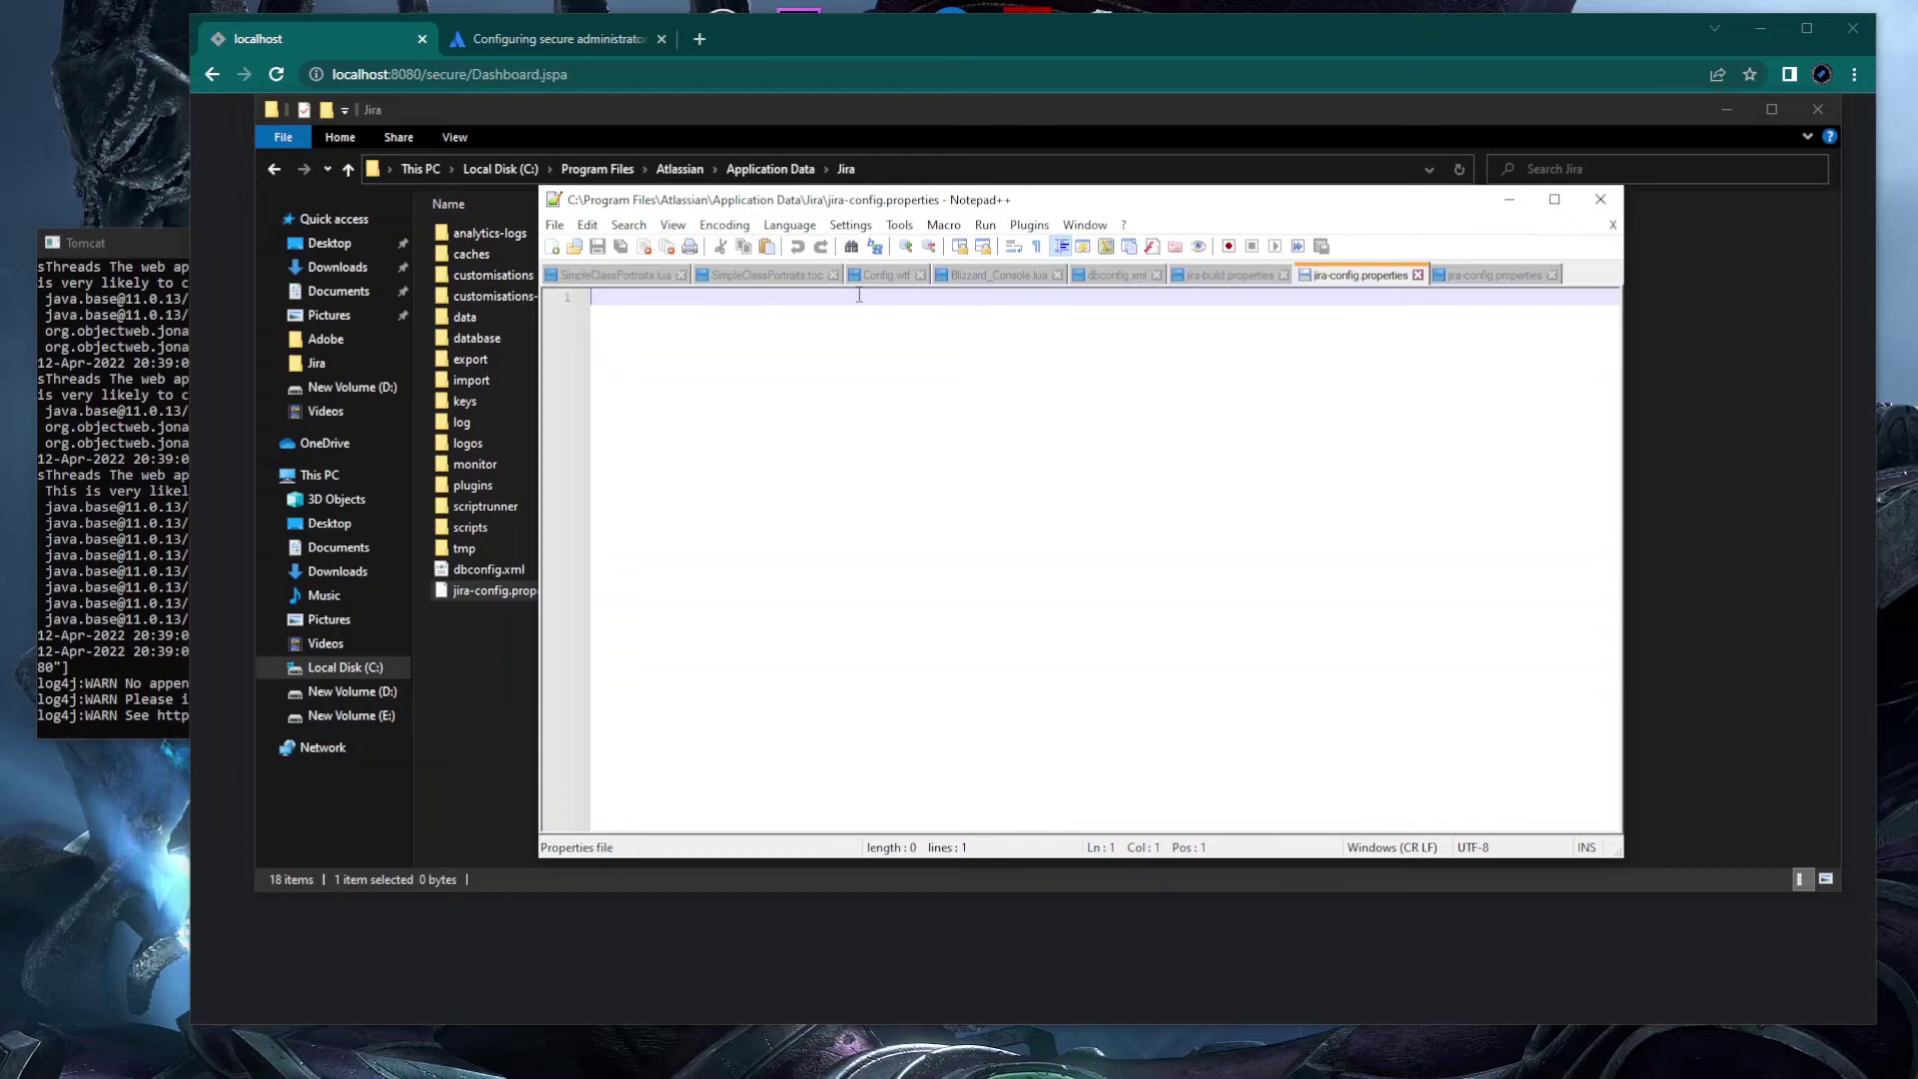
{"action": "type", "text": "T"}
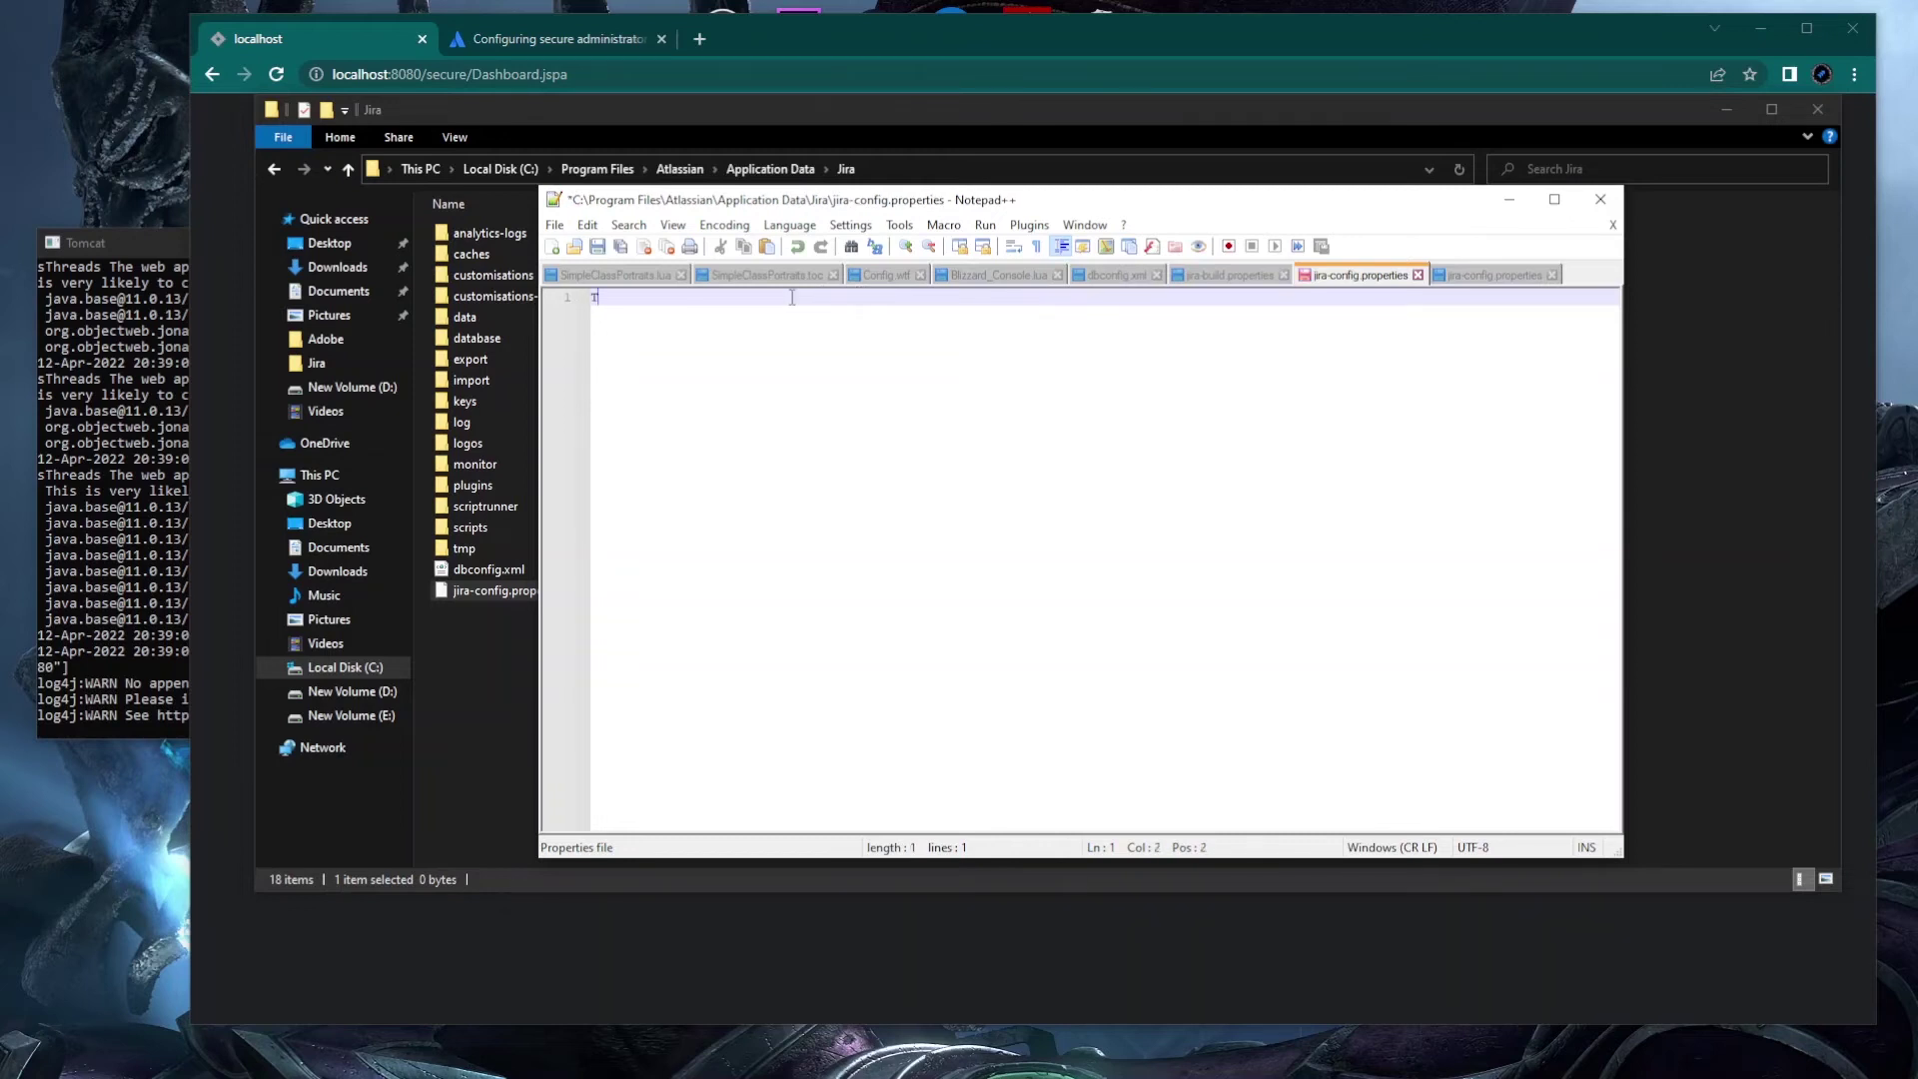
{"action": "type", "text": "est = true"}
{"action": "key", "text": "Return"}
{"action": "key", "text": "Return"}
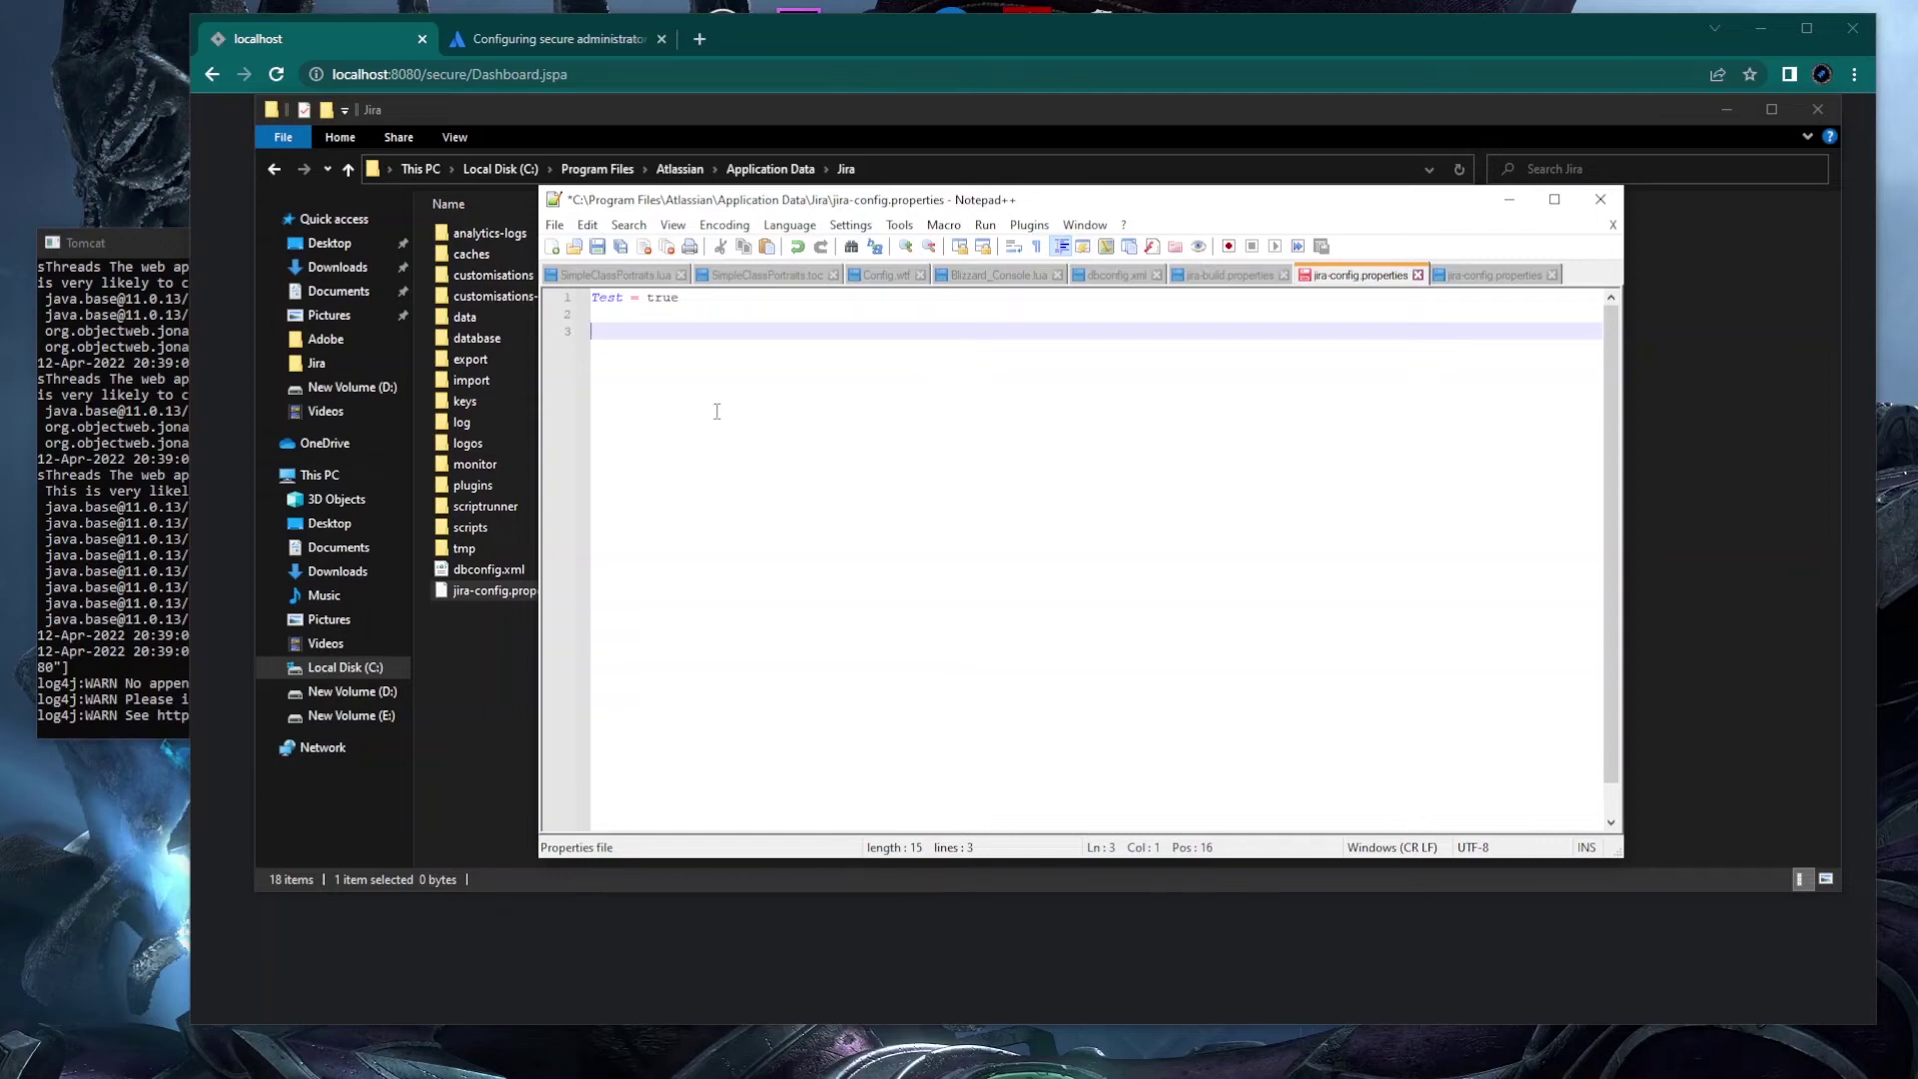
- Copy the jira.websudo.is.disabled = true line from the docs and paste it into the file
{"action": "left_click", "coordinate": [610, 45]}
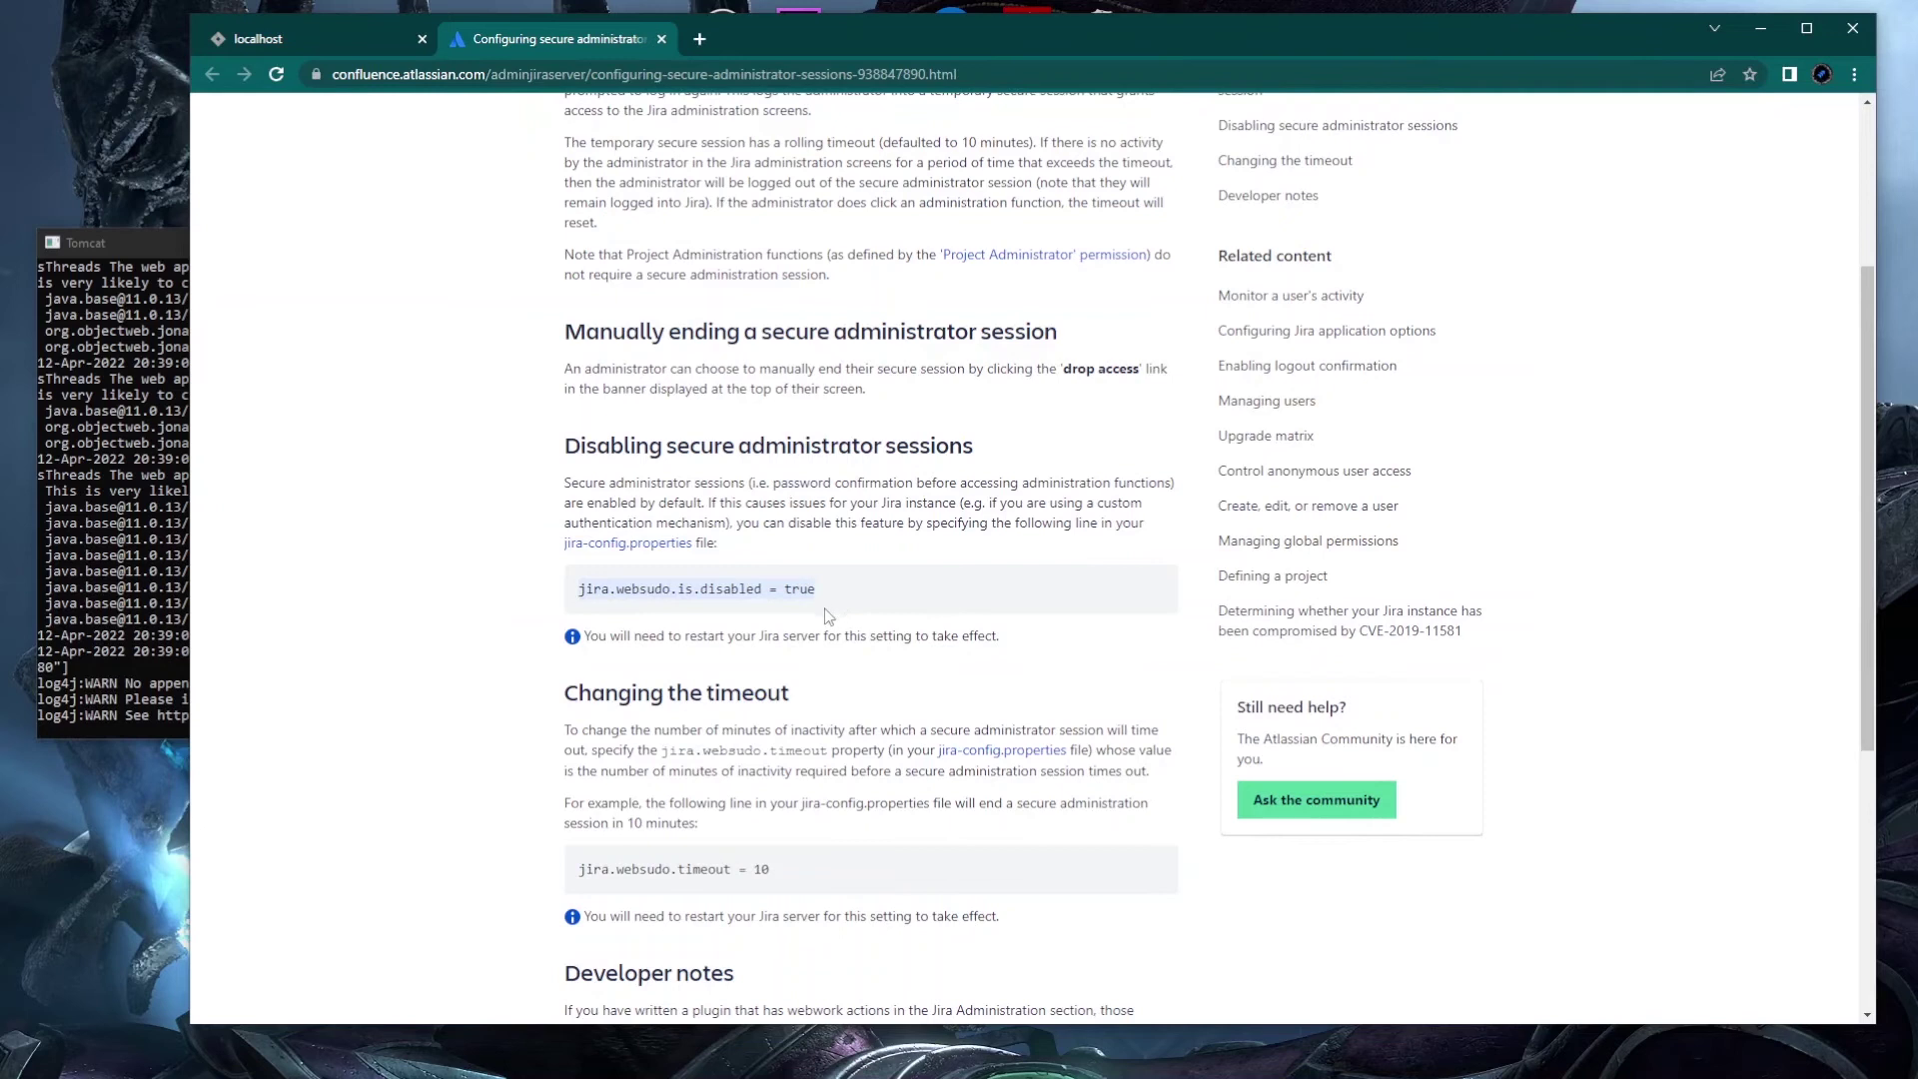
{"action": "left_click_drag", "start_coordinate": [839, 594], "coordinate": [578, 592]}
{"action": "key", "text": "ctrl+c"}
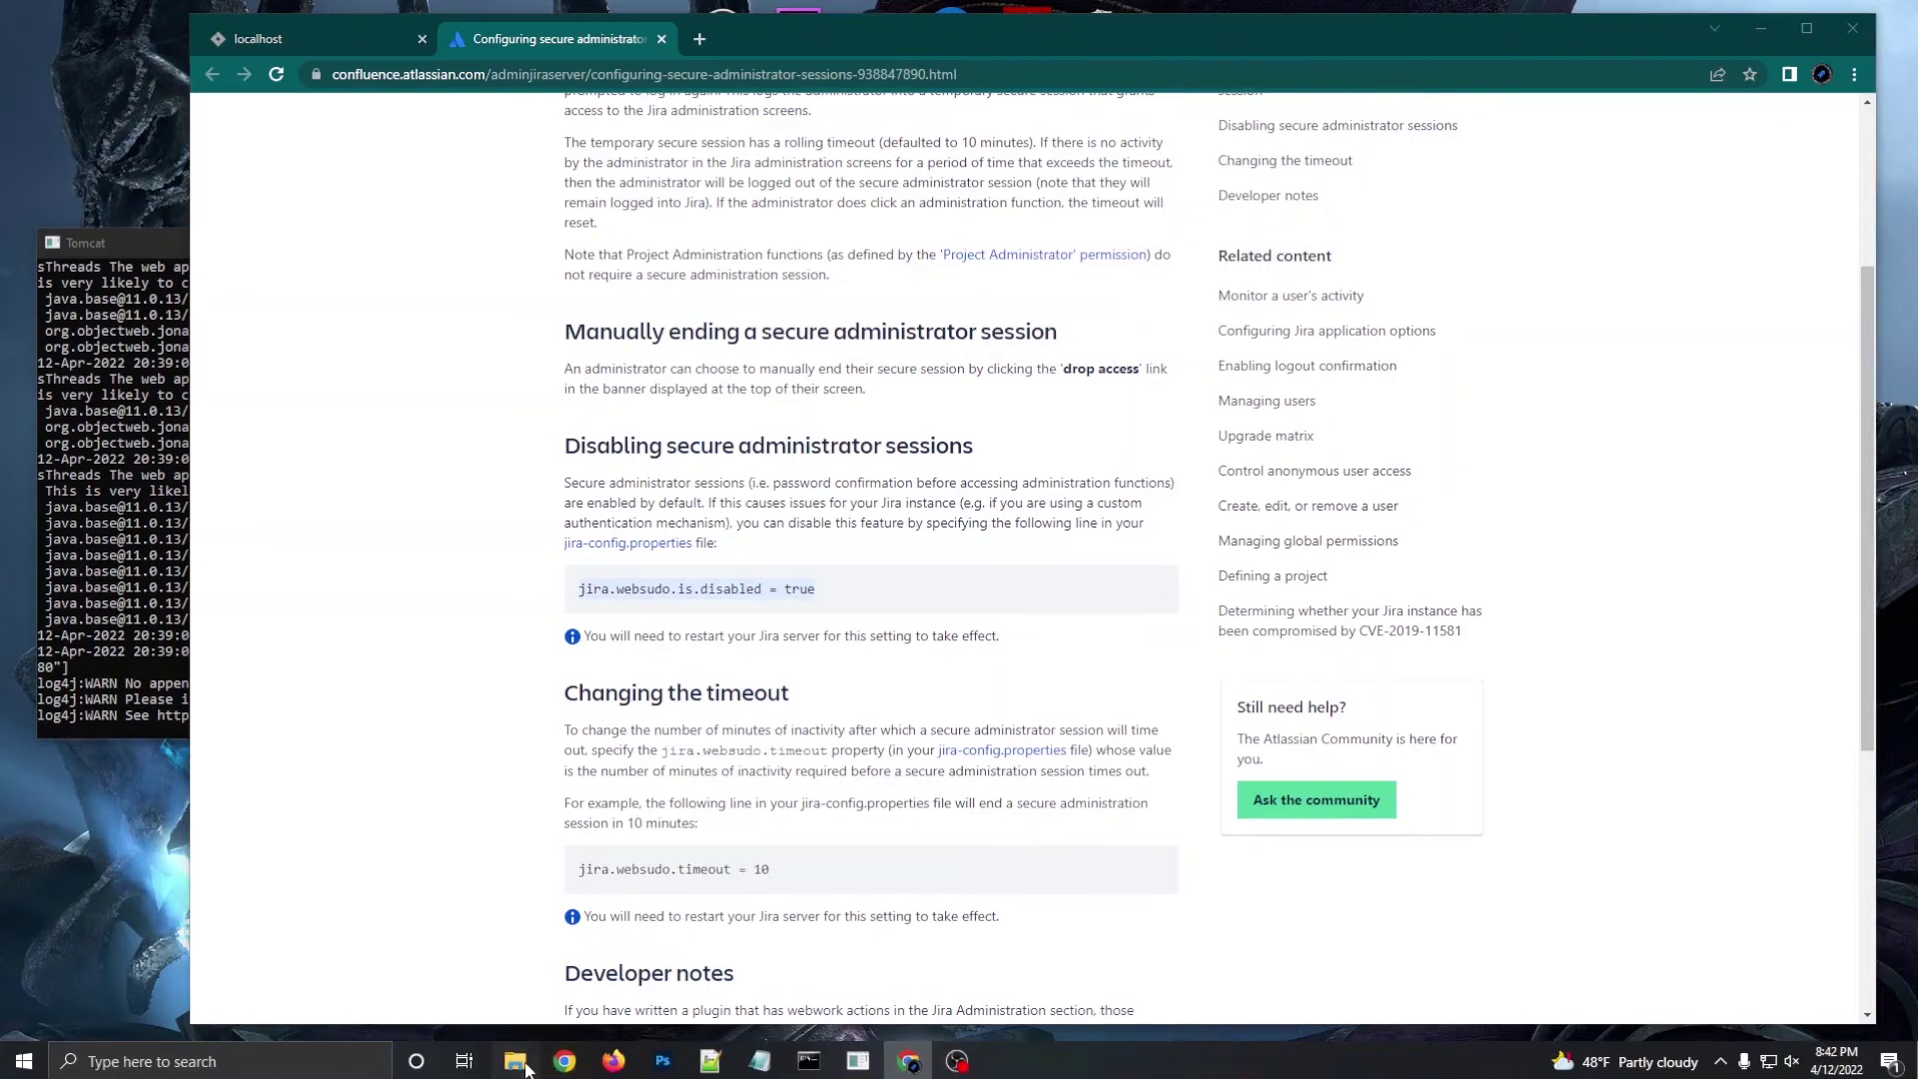
{"action": "left_click", "coordinate": [528, 1069]}
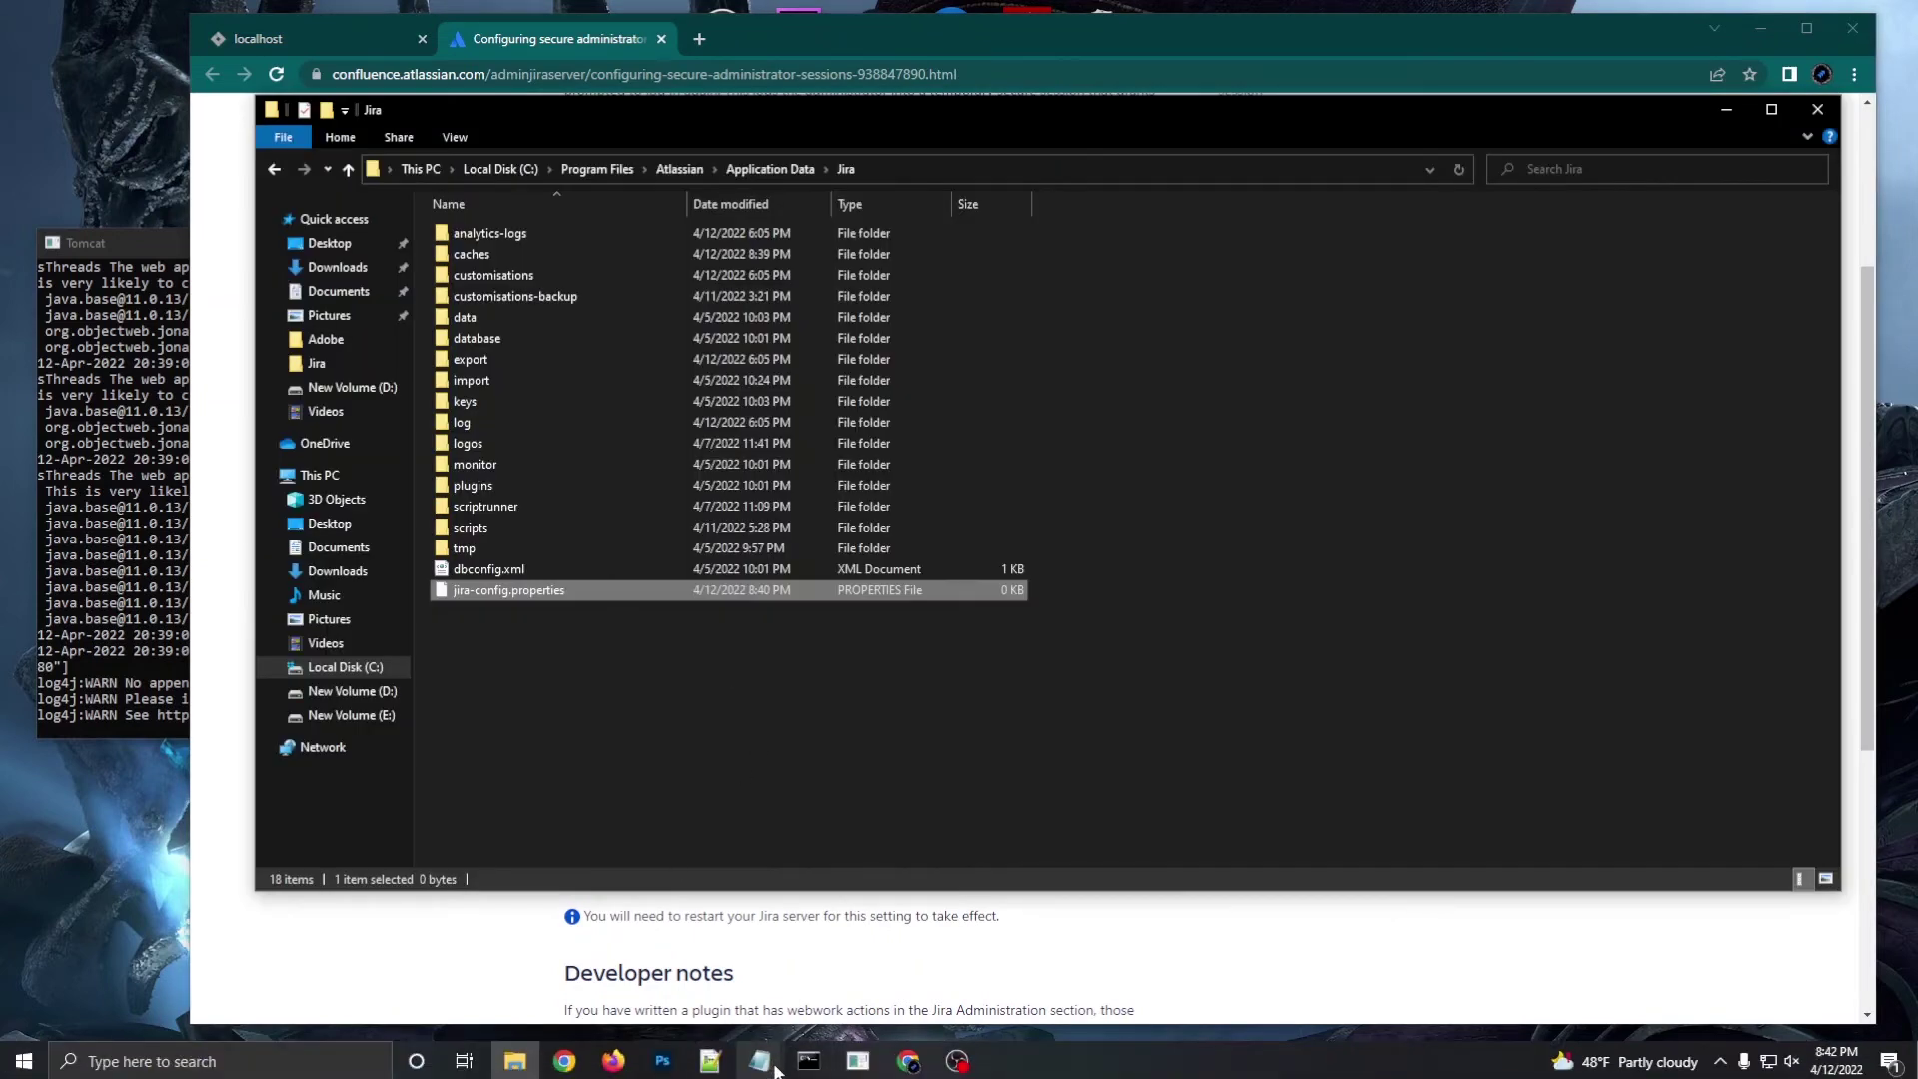
{"action": "mouse_move", "coordinate": [847, 1074]}
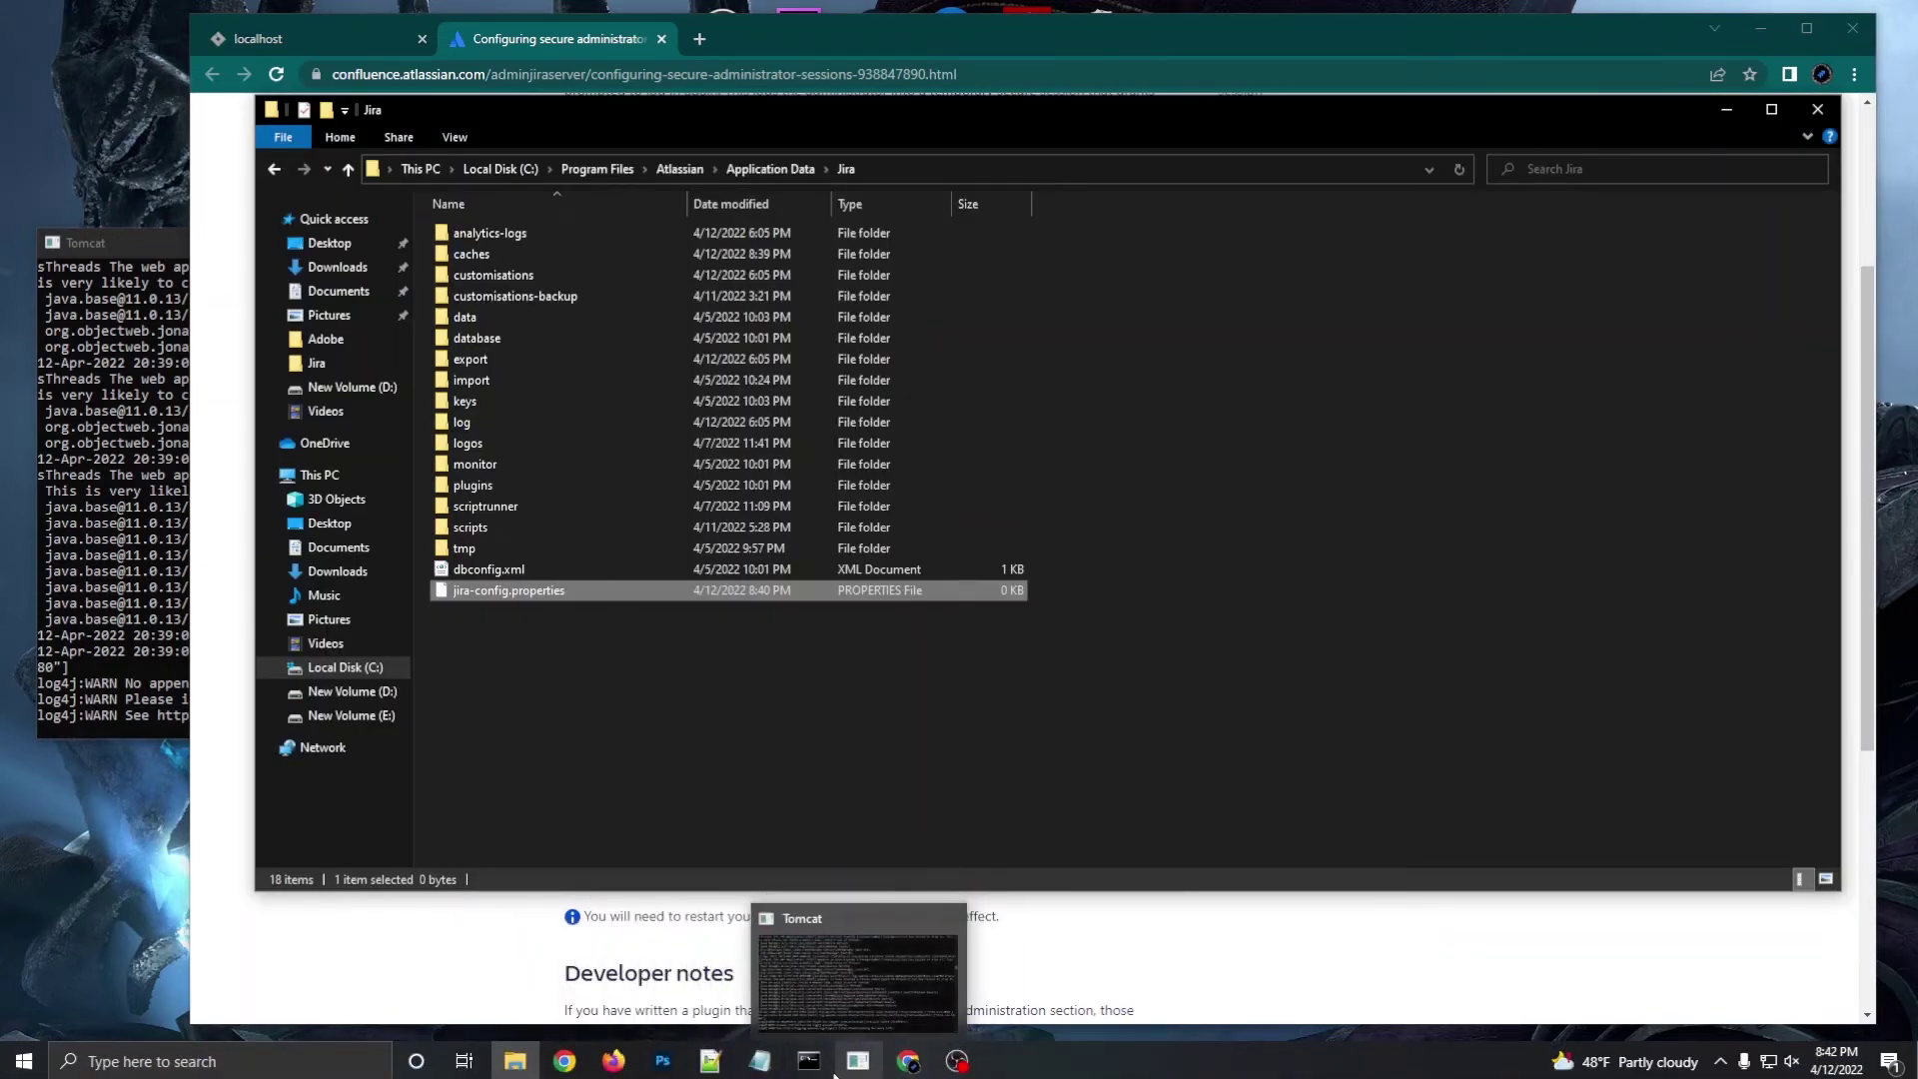
{"action": "left_click", "coordinate": [710, 1065]}
{"action": "key", "text": "ctrl+v"}
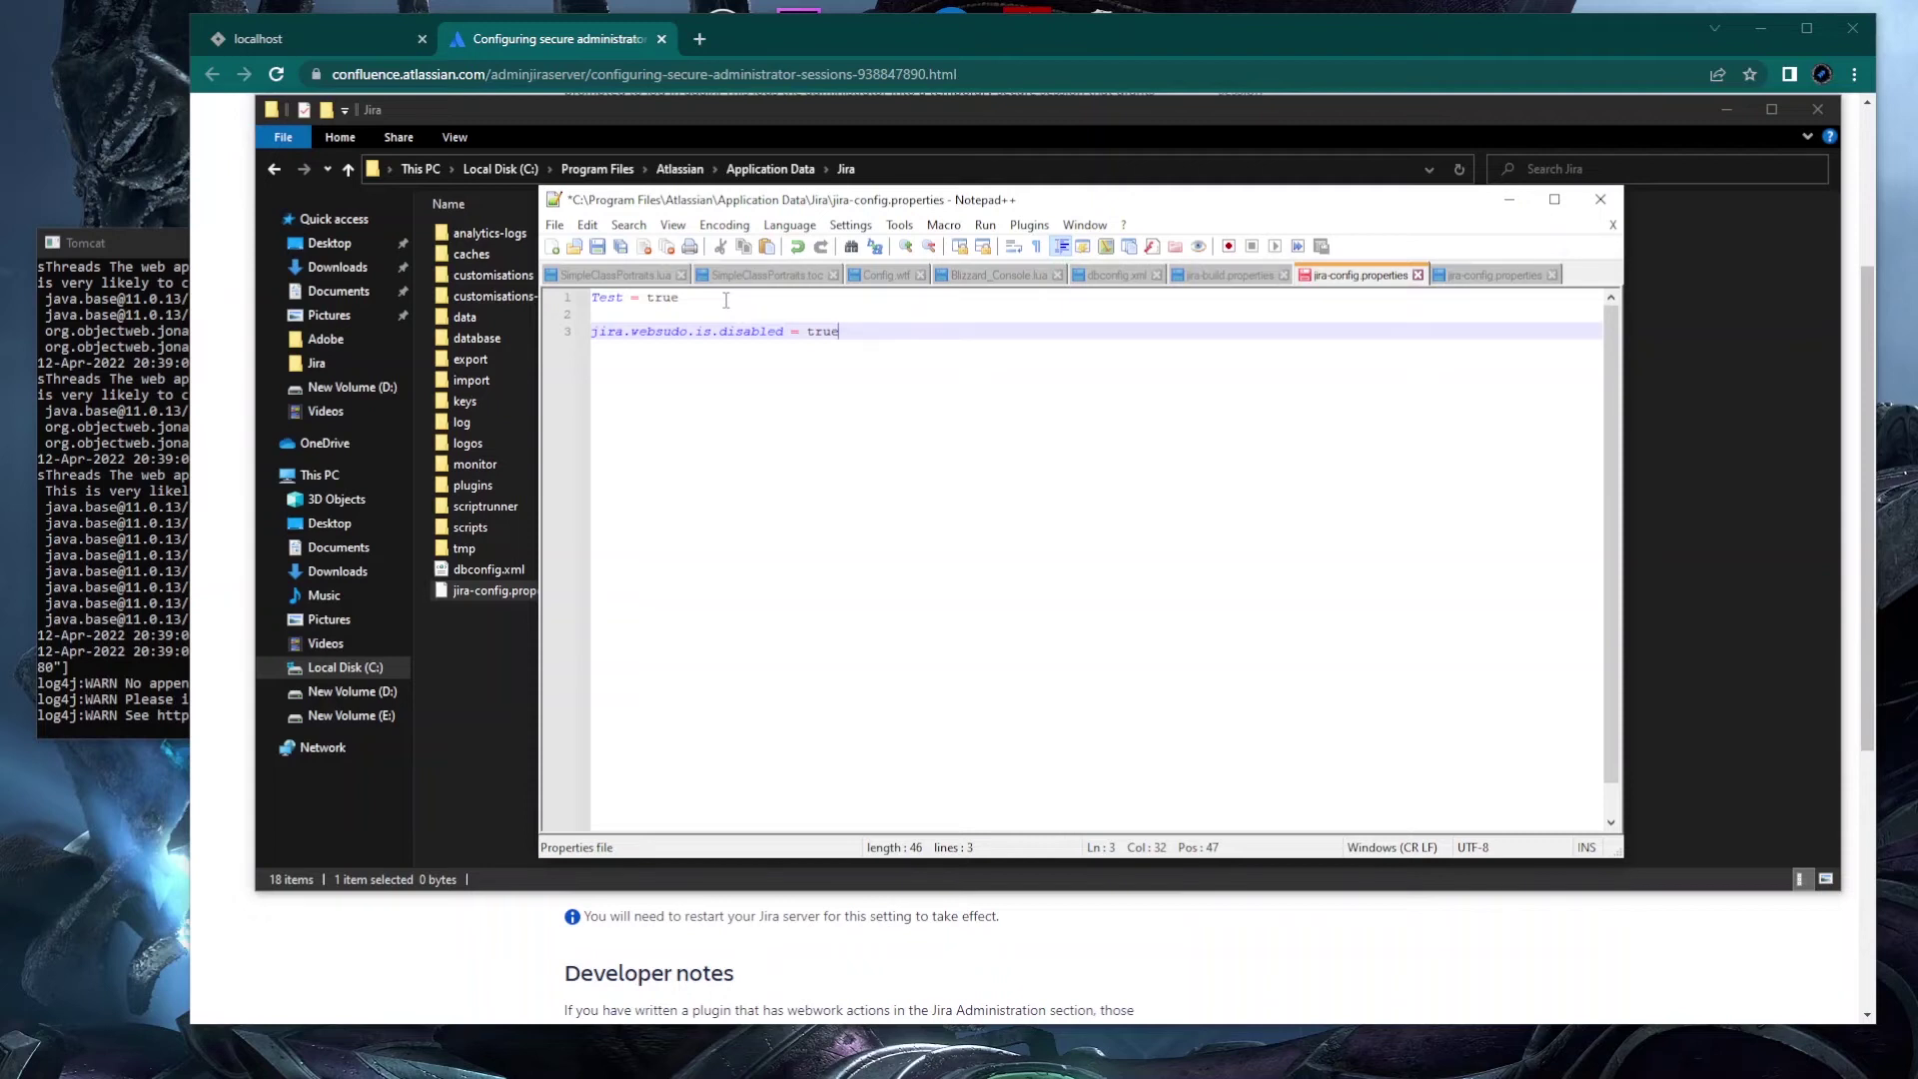
- Remove the Test = true line and the blank line, leaving only the websudo setting
{"action": "left_click", "coordinate": [575, 303]}
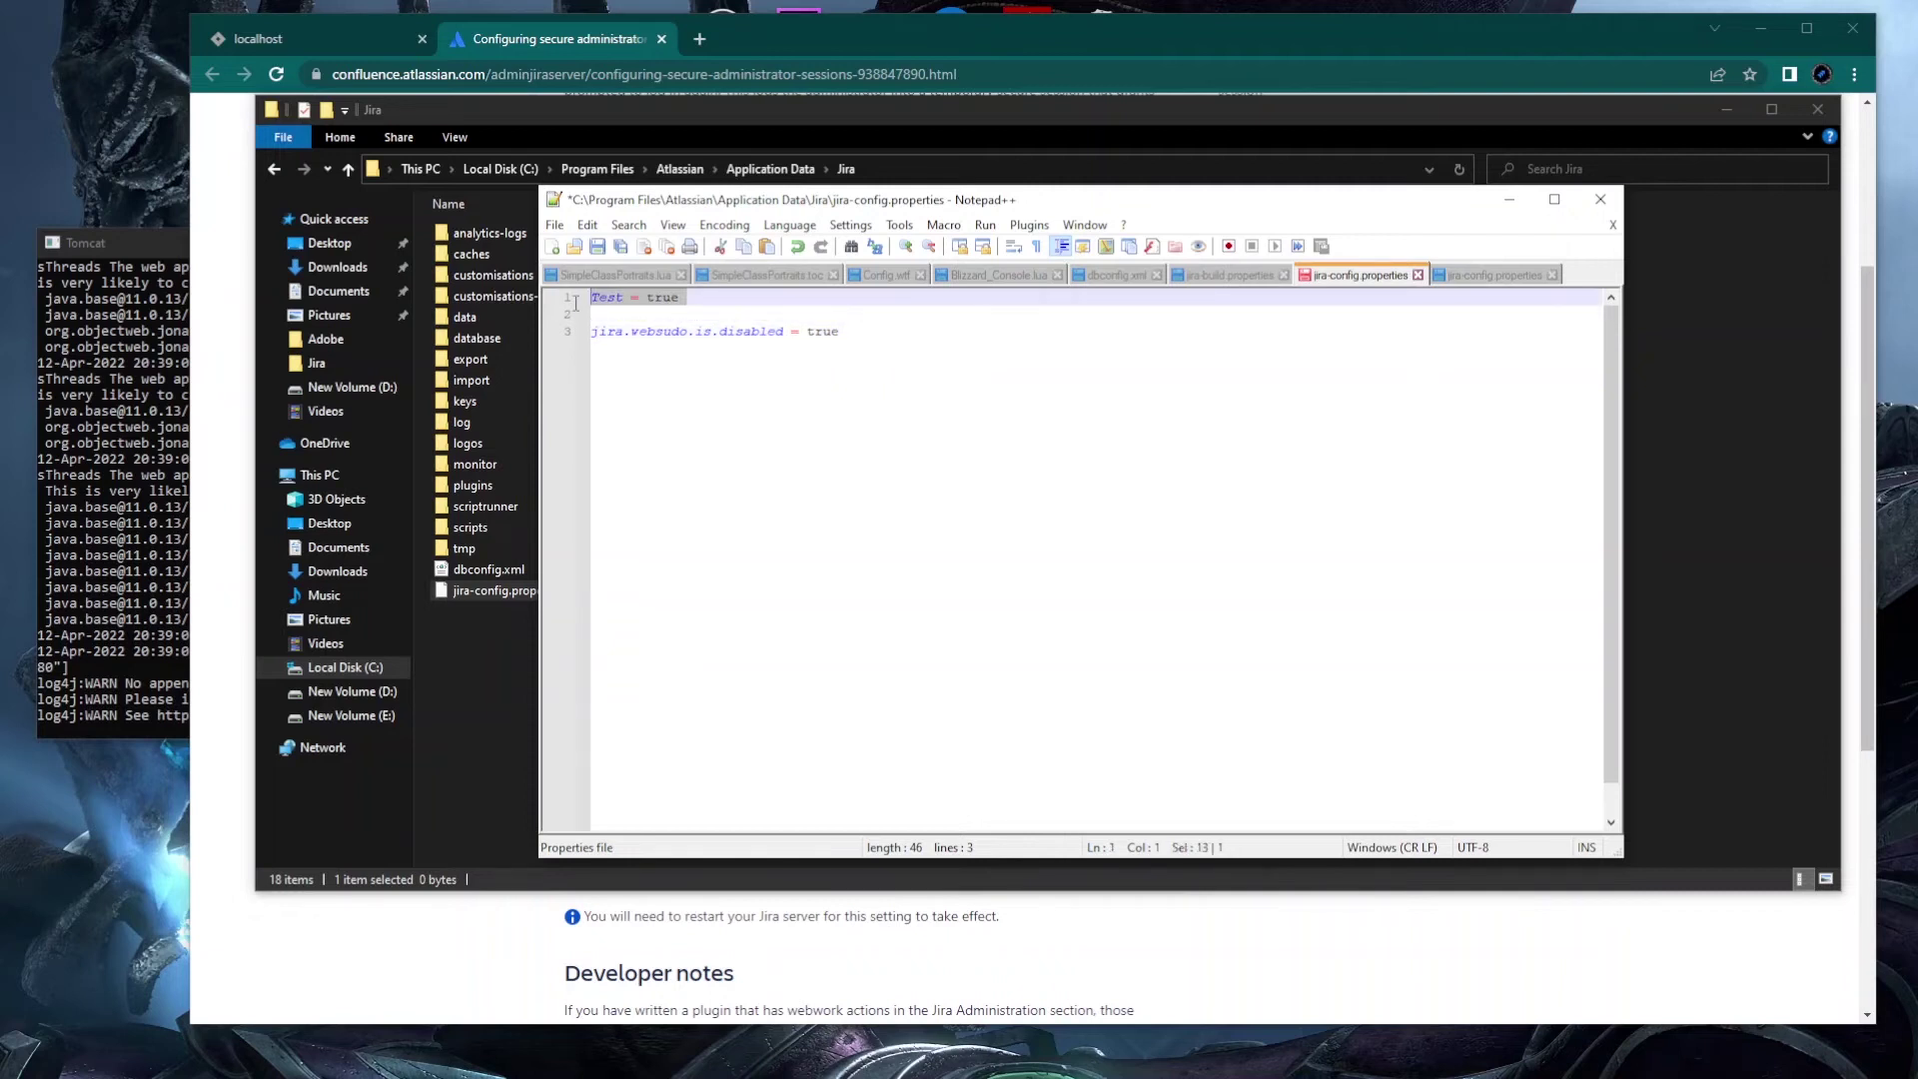
{"action": "key", "text": "Delete"}
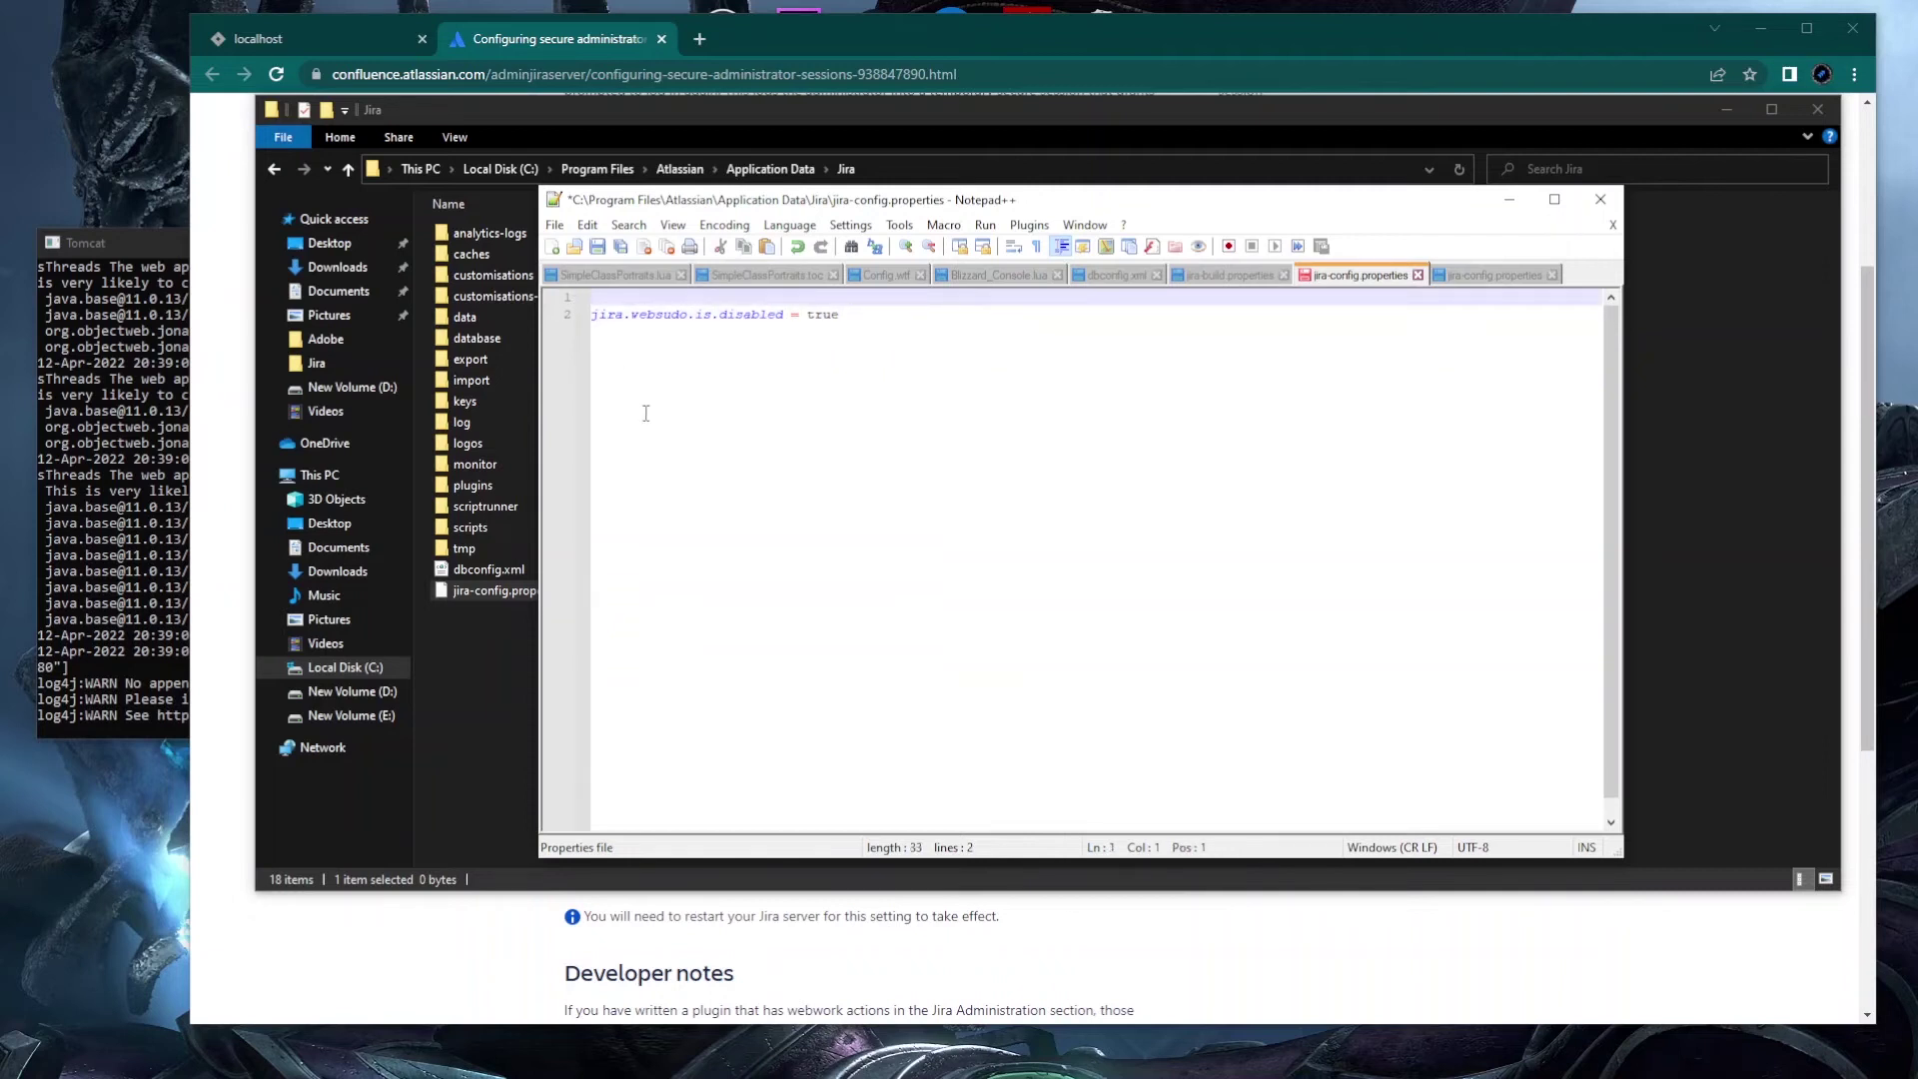
{"action": "left_click", "coordinate": [593, 315]}
{"action": "key", "text": "BackSpace"}
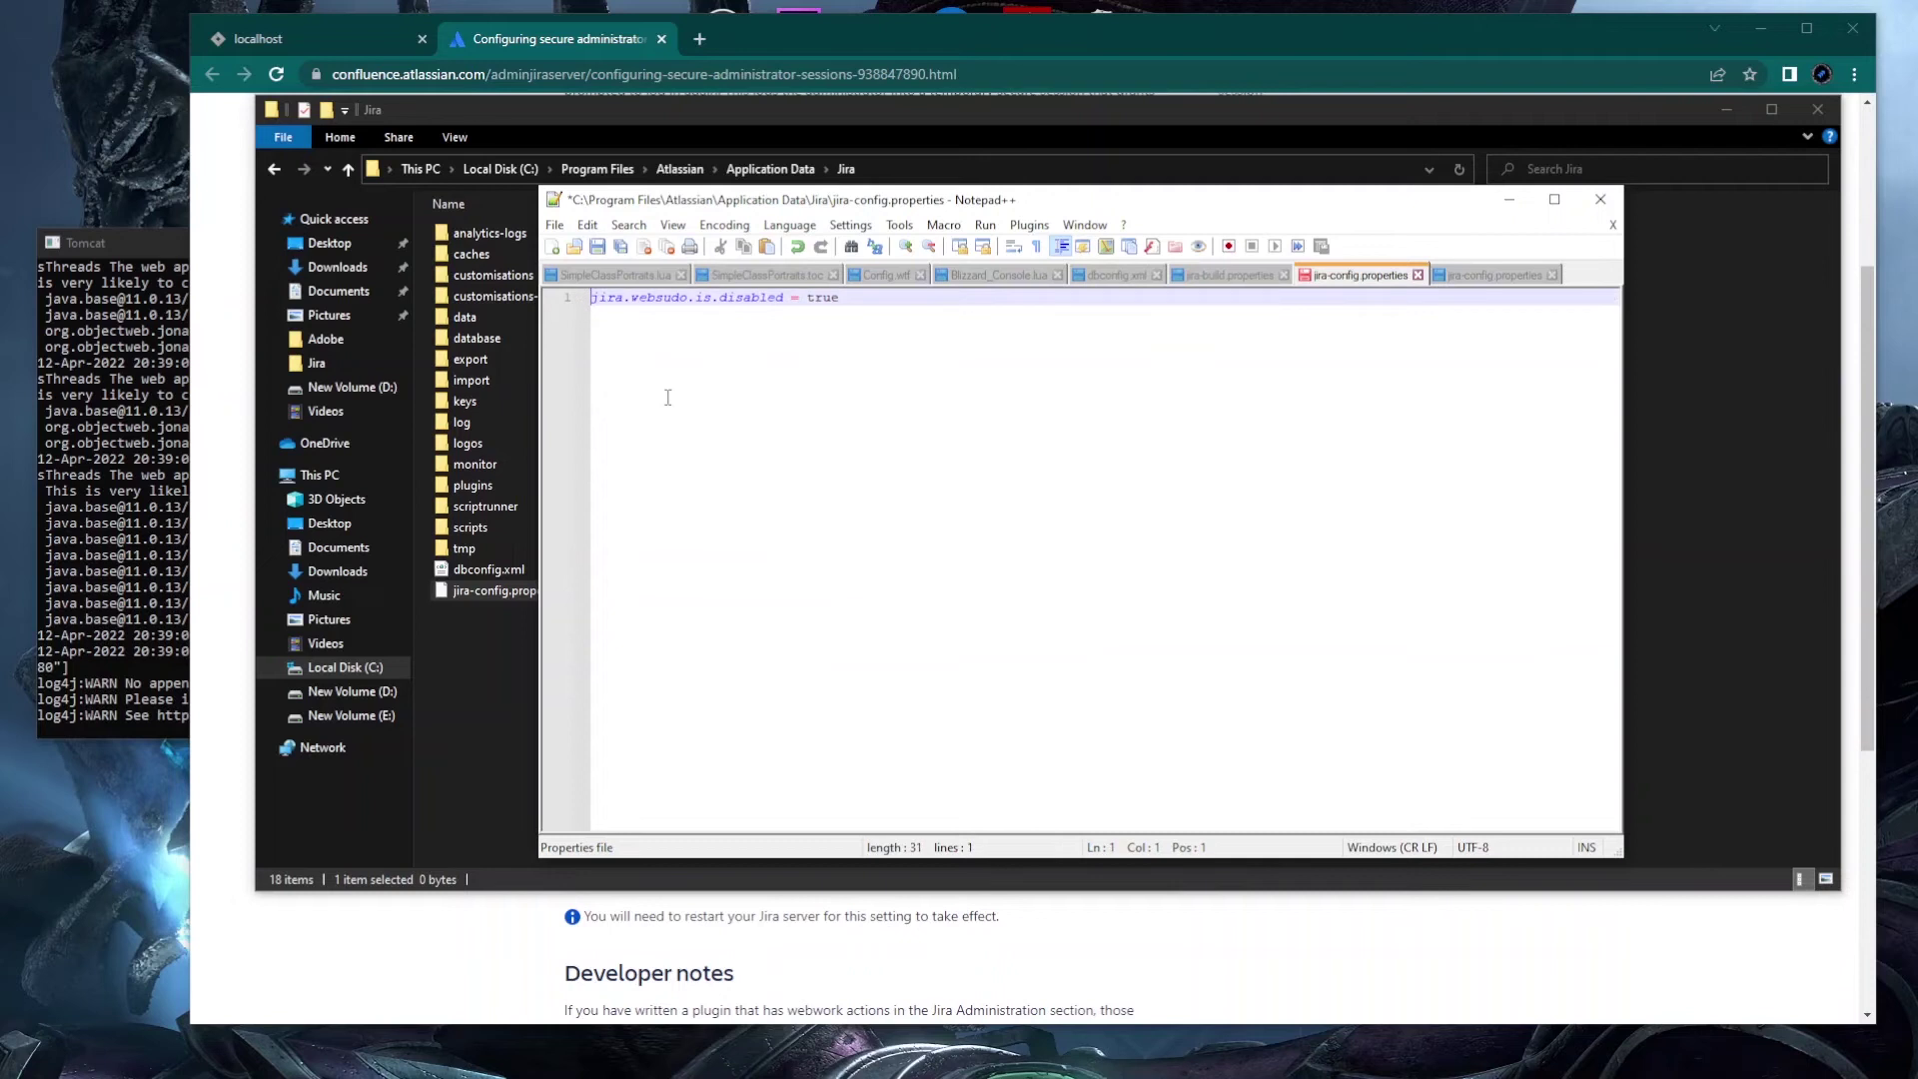
{"action": "key", "text": "End"}
- Save jira-config.properties and close Notepad++, returning to the Jira home folder
{"action": "left_click", "coordinate": [564, 230]}
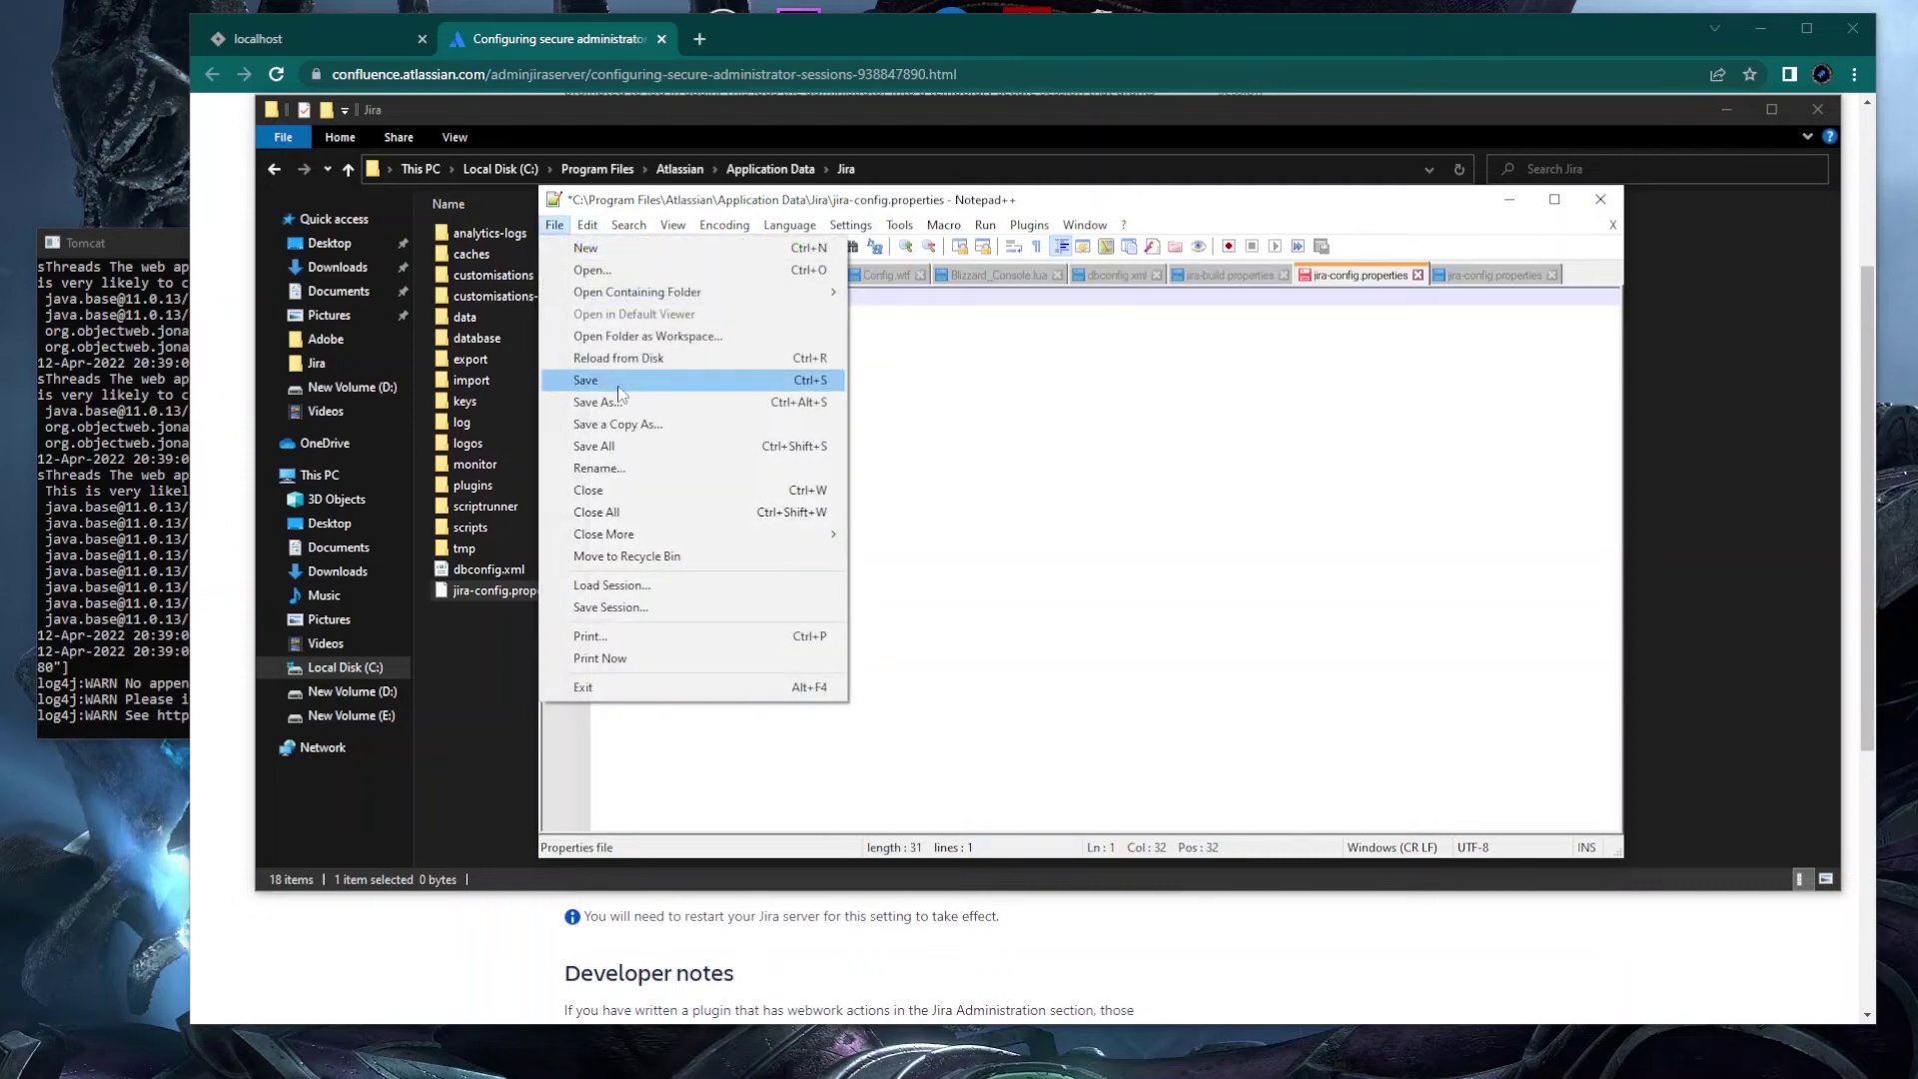
{"action": "left_click", "coordinate": [715, 380]}
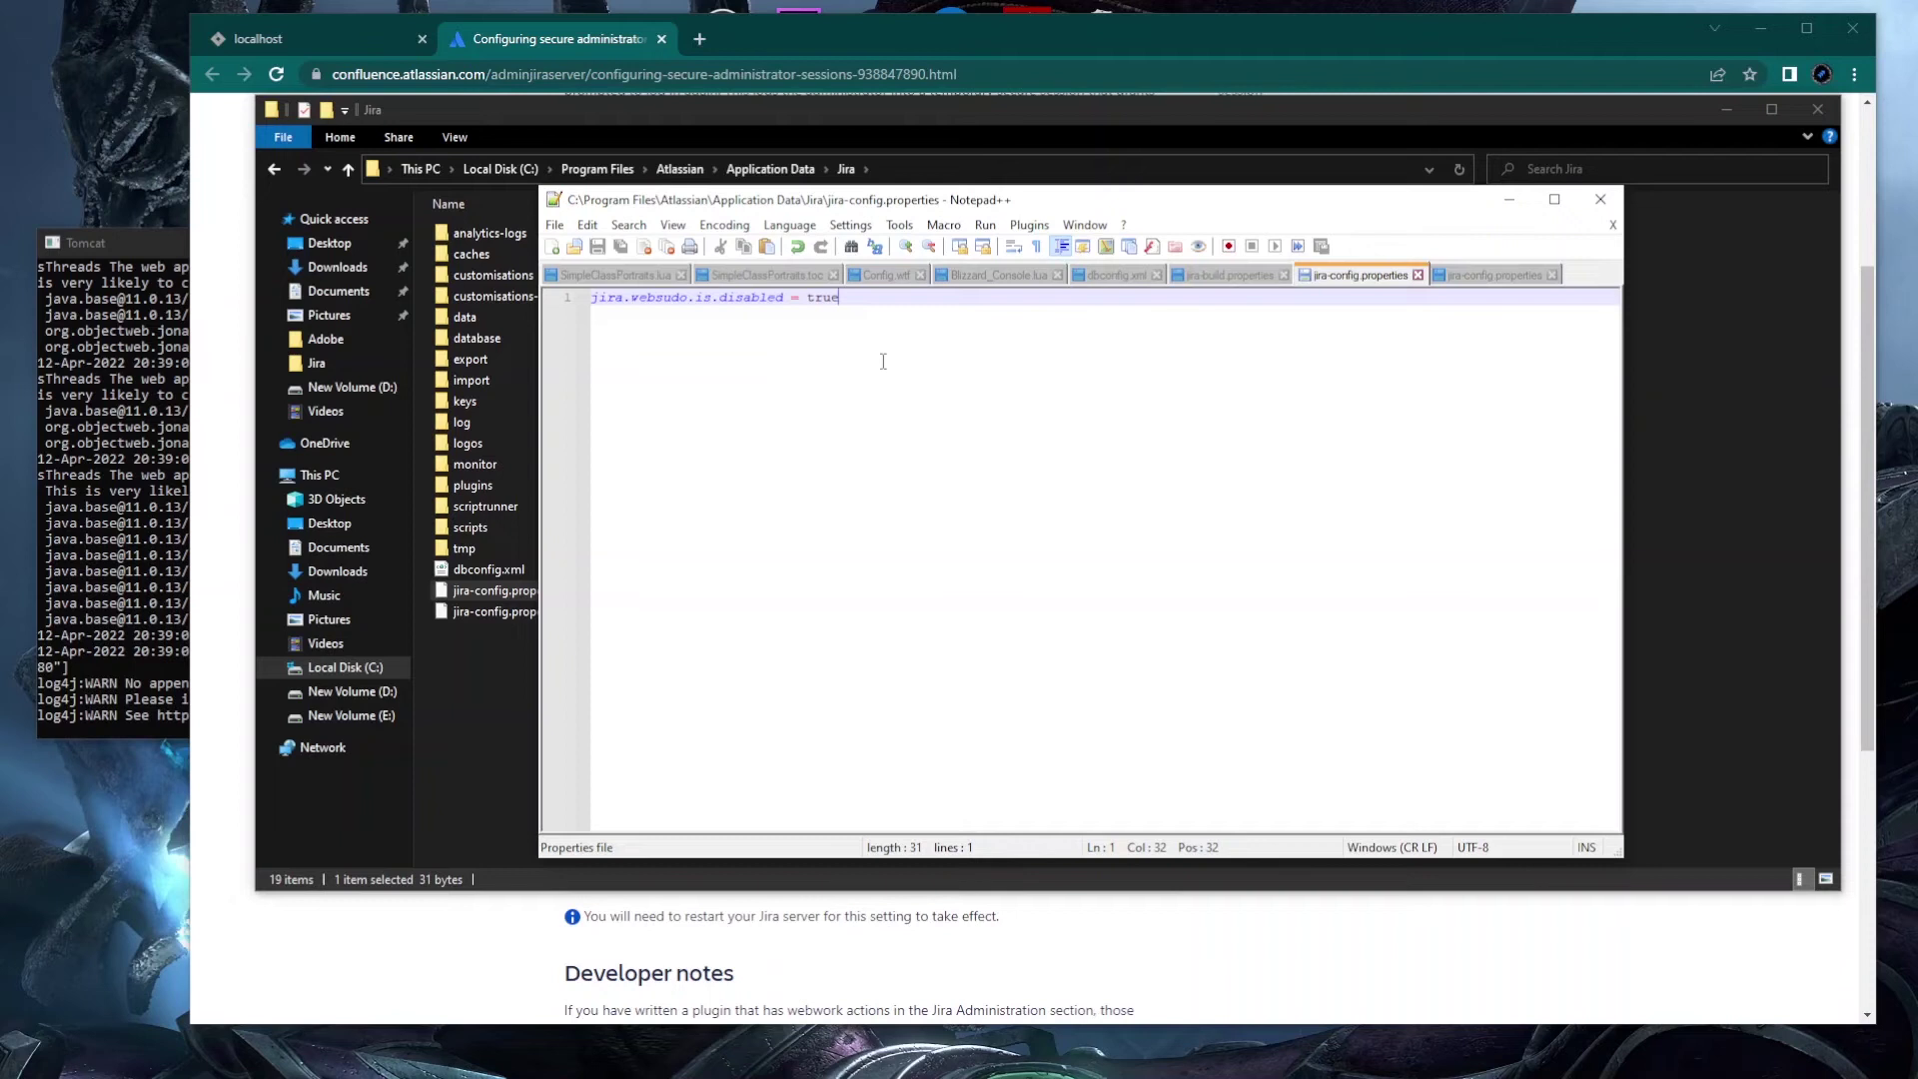
{"action": "left_click_drag", "start_coordinate": [1200, 203], "coordinate": [1162, 225]}
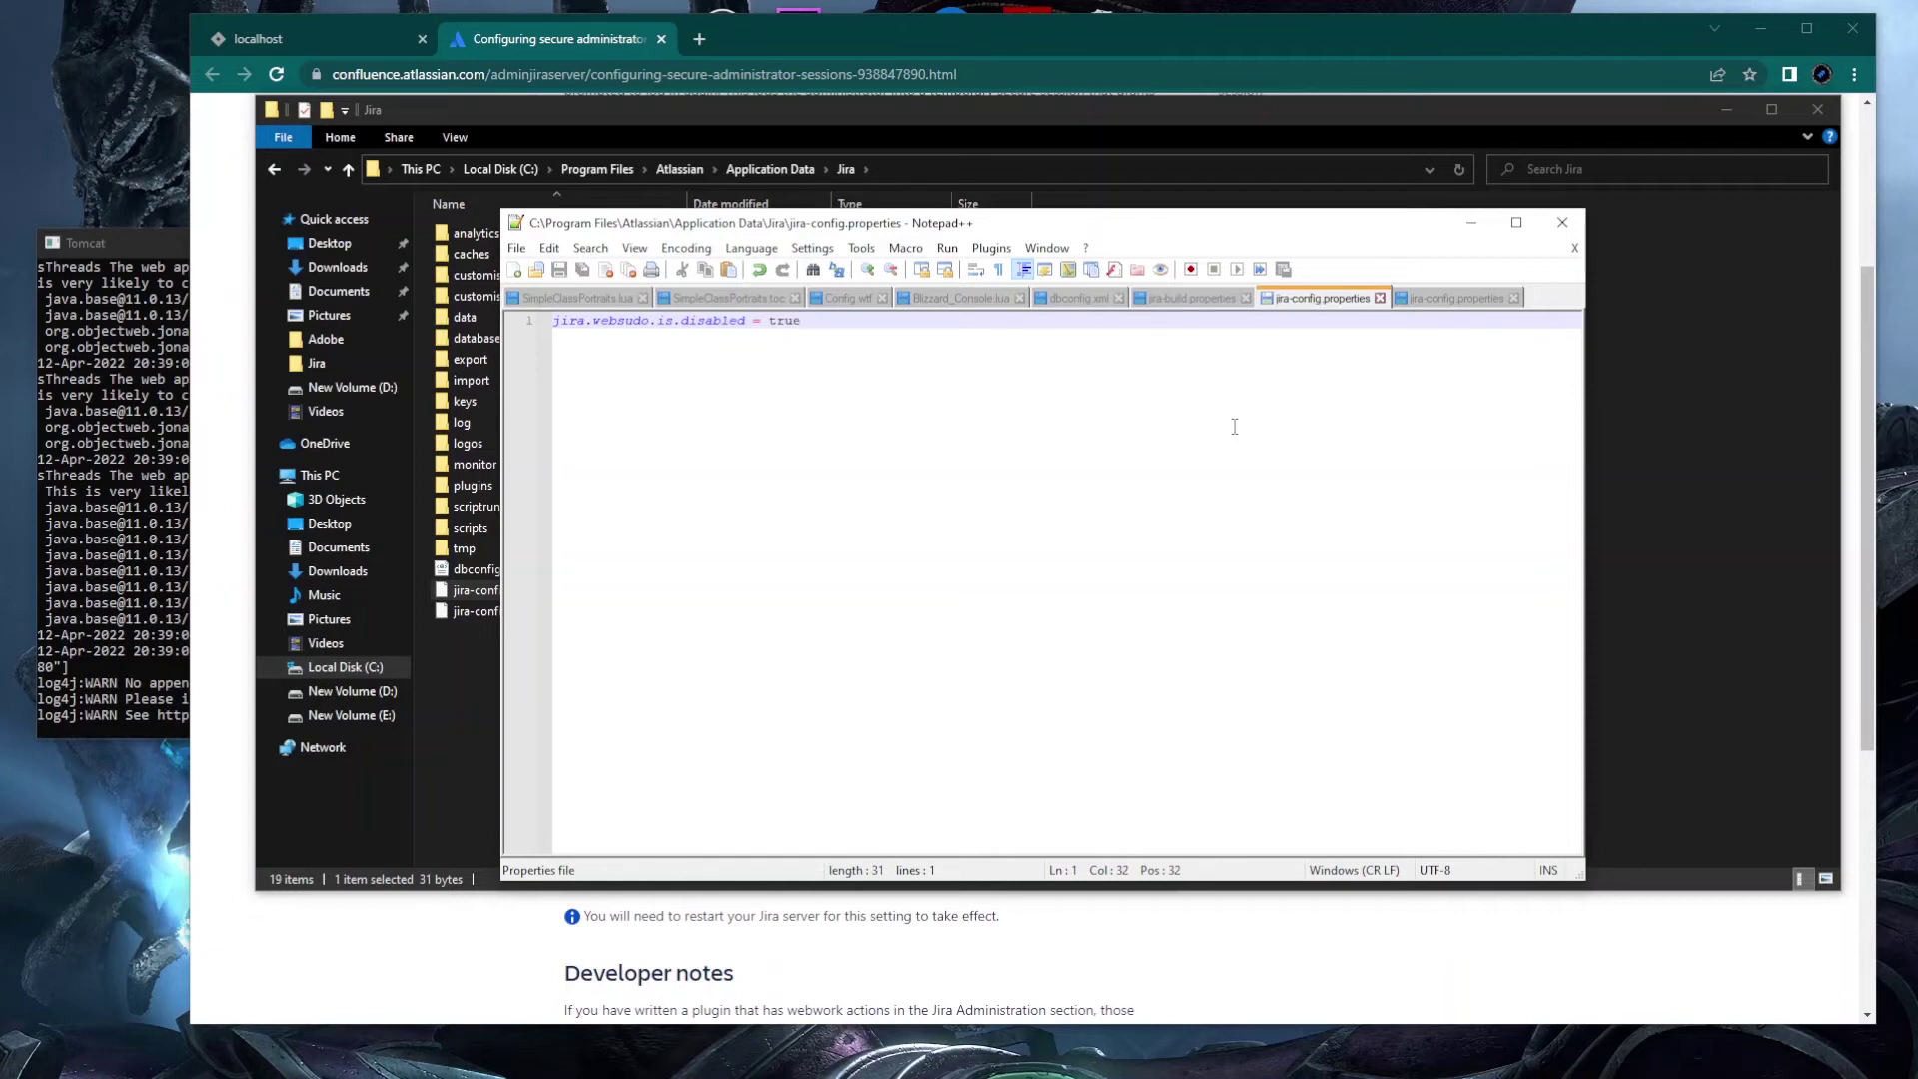
{"action": "left_click", "coordinate": [1563, 221]}
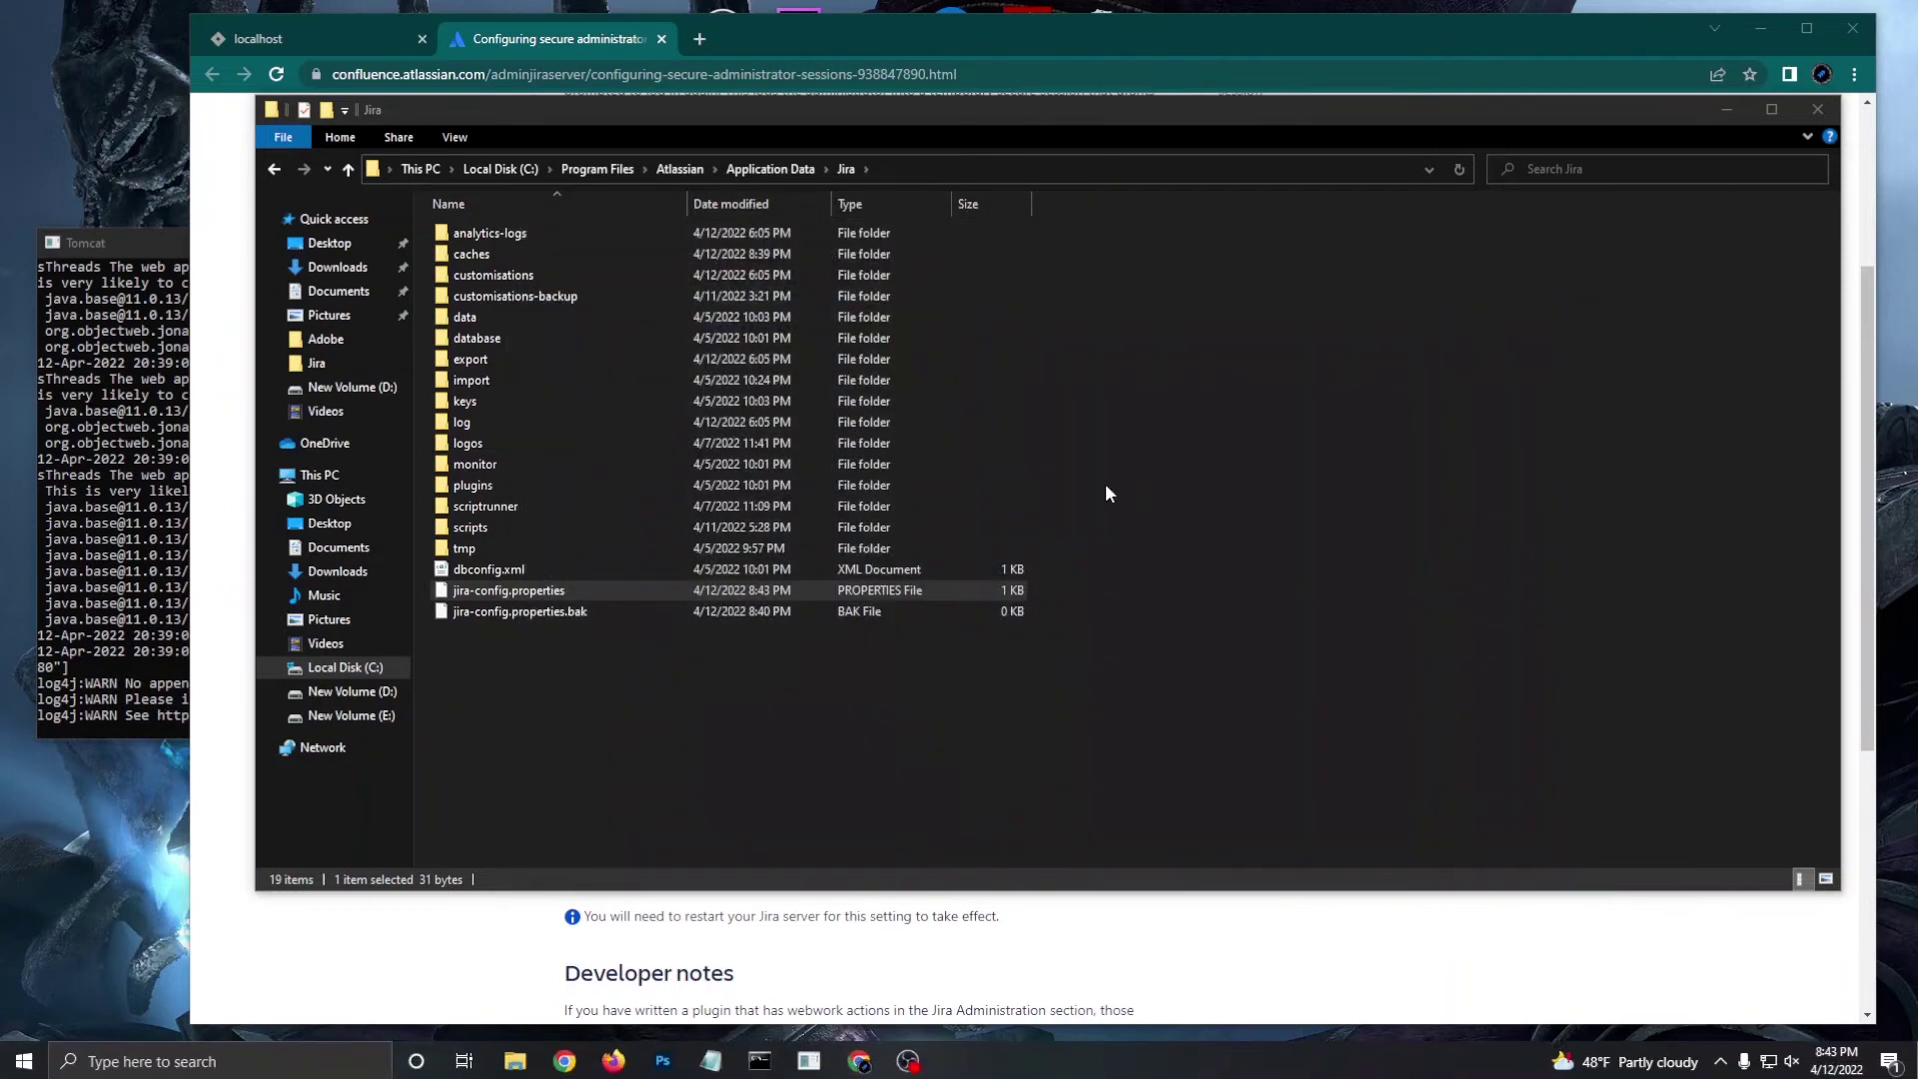
{"action": "left_click", "coordinate": [512, 698]}
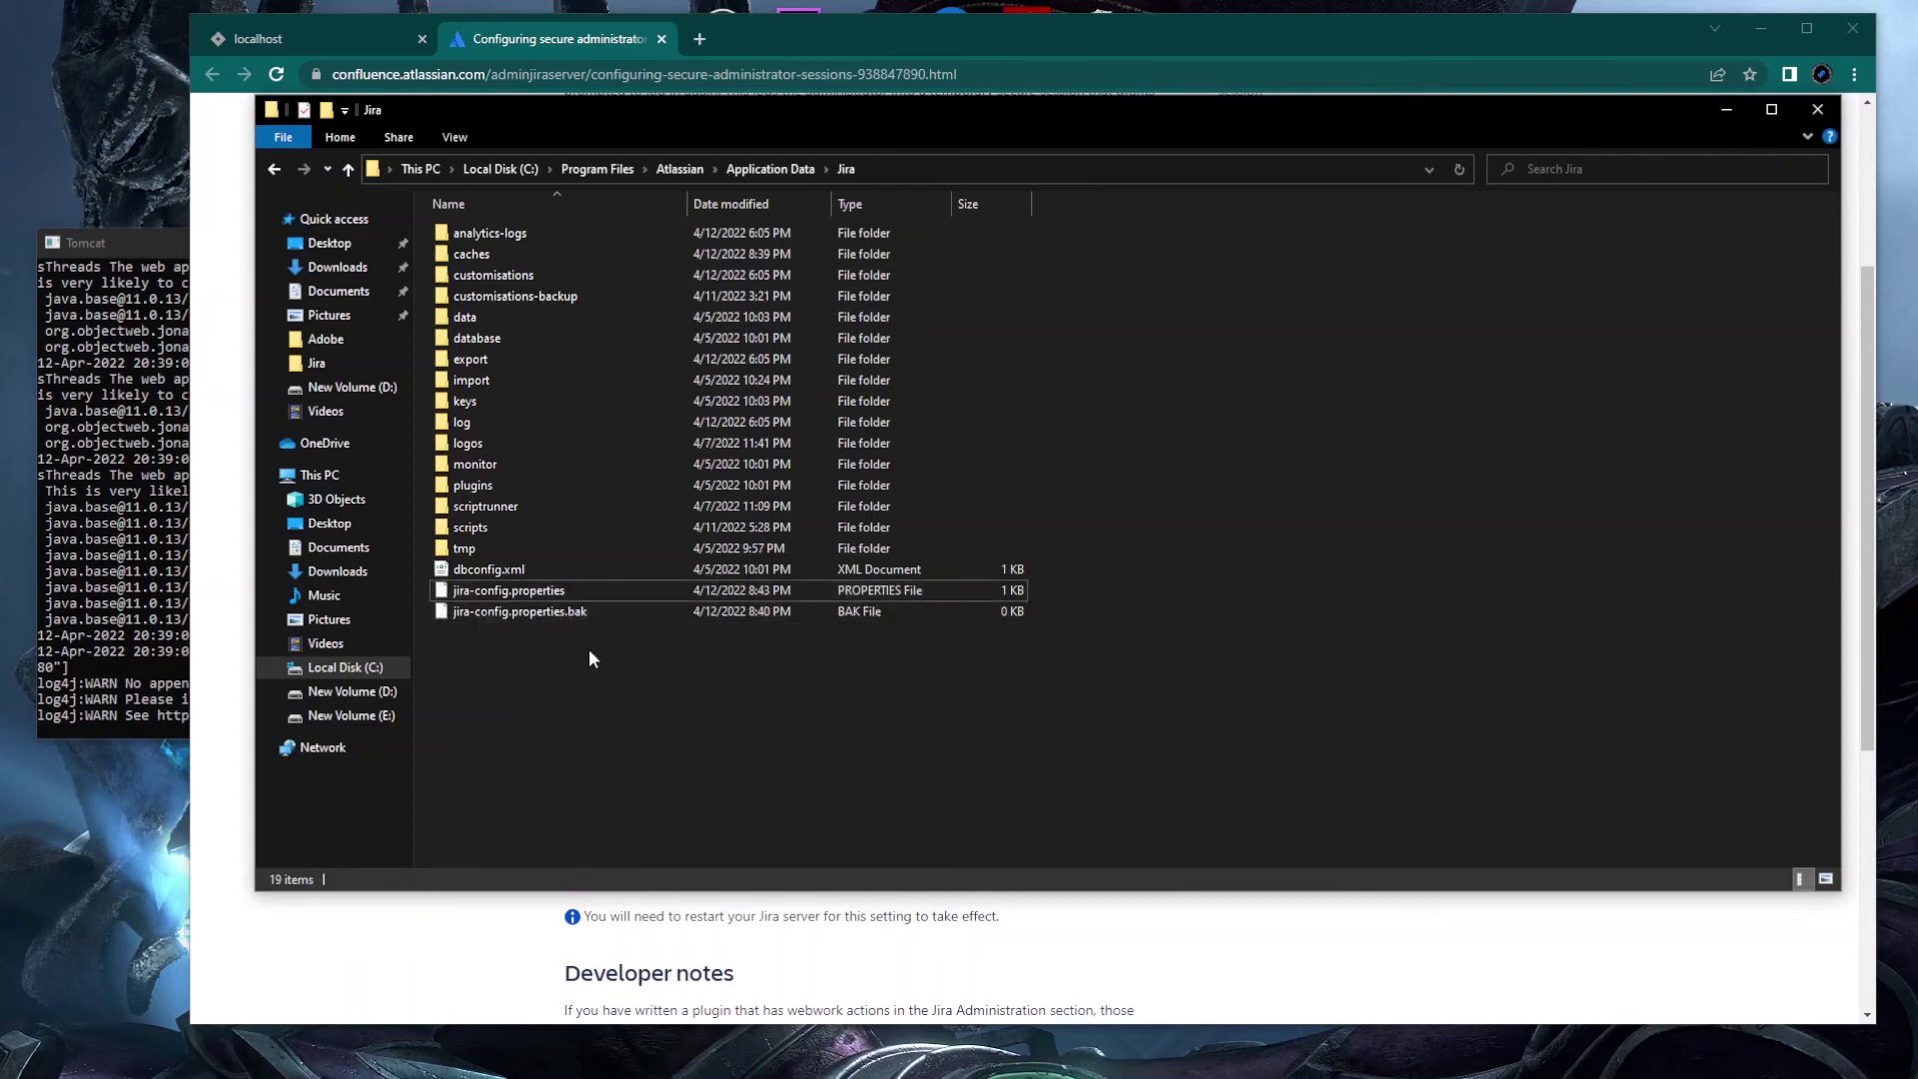
- Delete the jira-config.properties.bak backup from the Jira home folder
{"action": "left_click", "coordinate": [563, 617]}
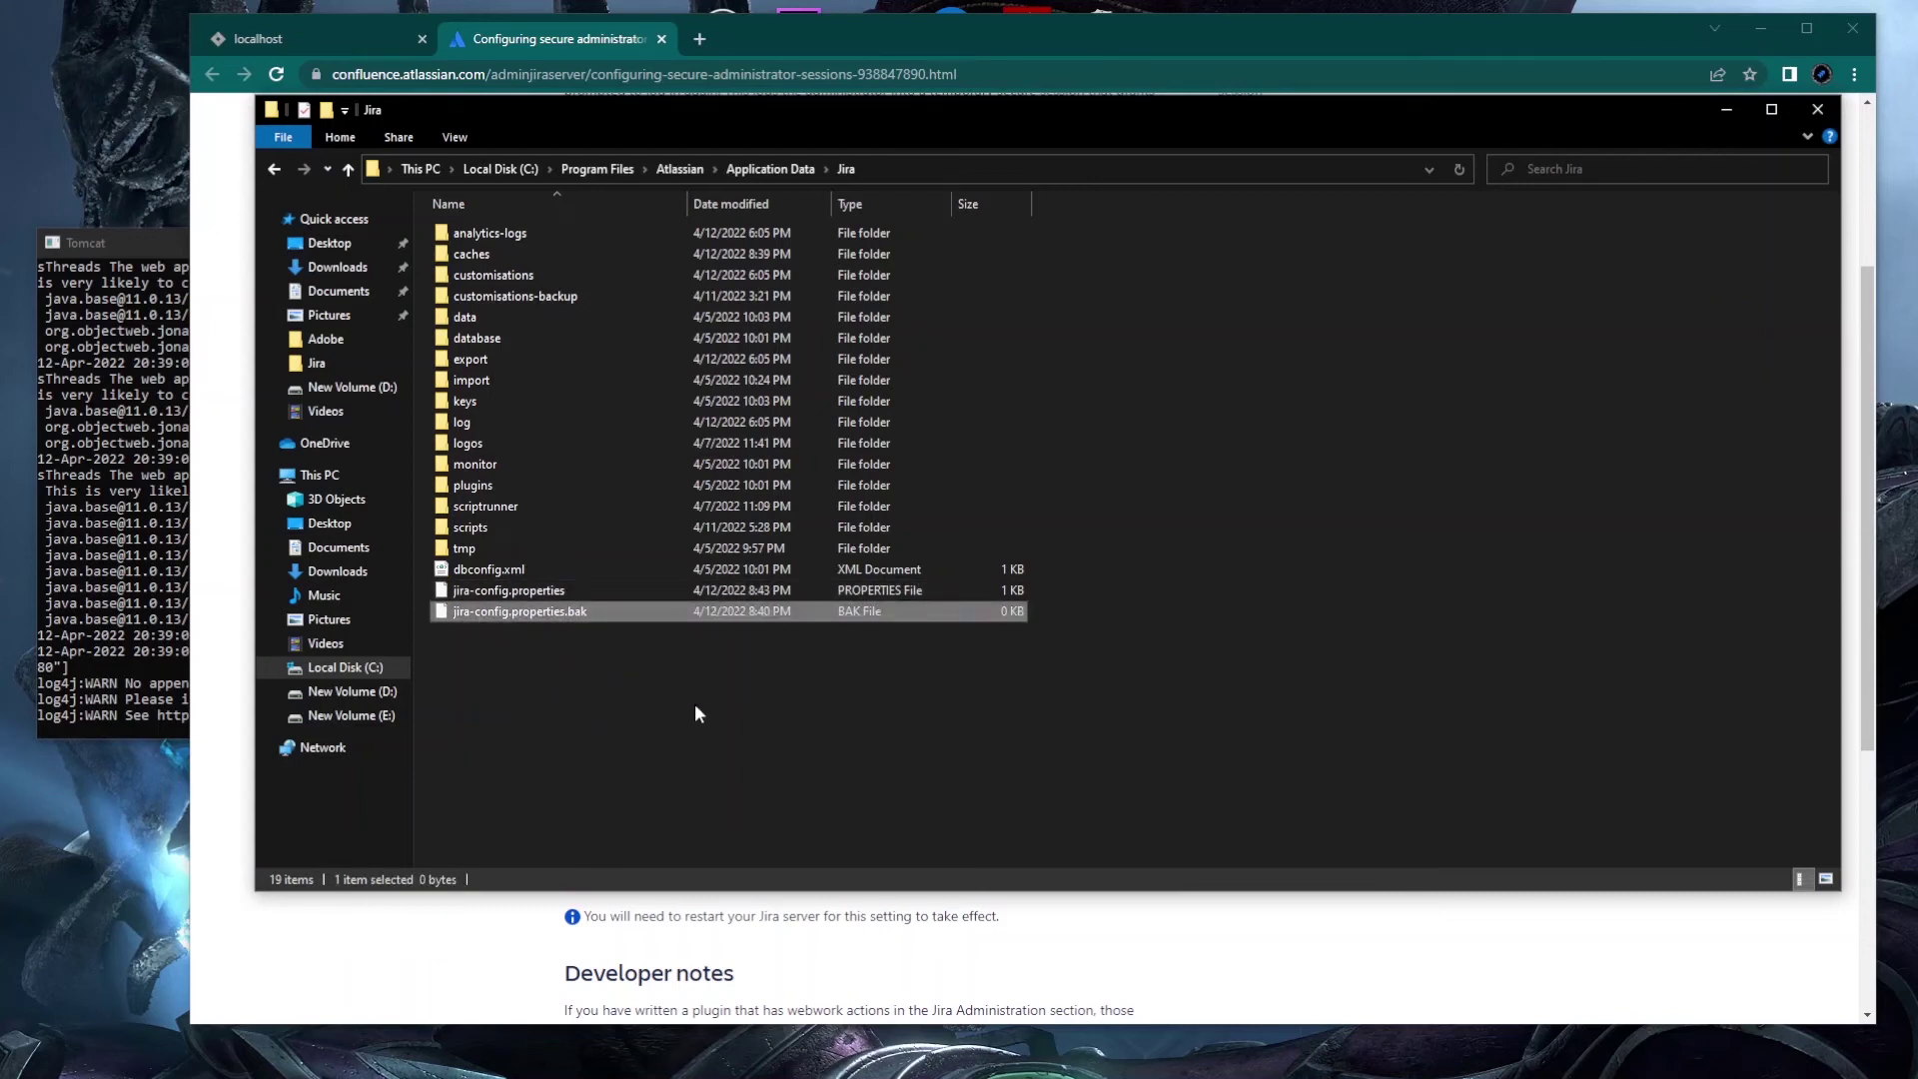
{"action": "key", "text": "Delete"}
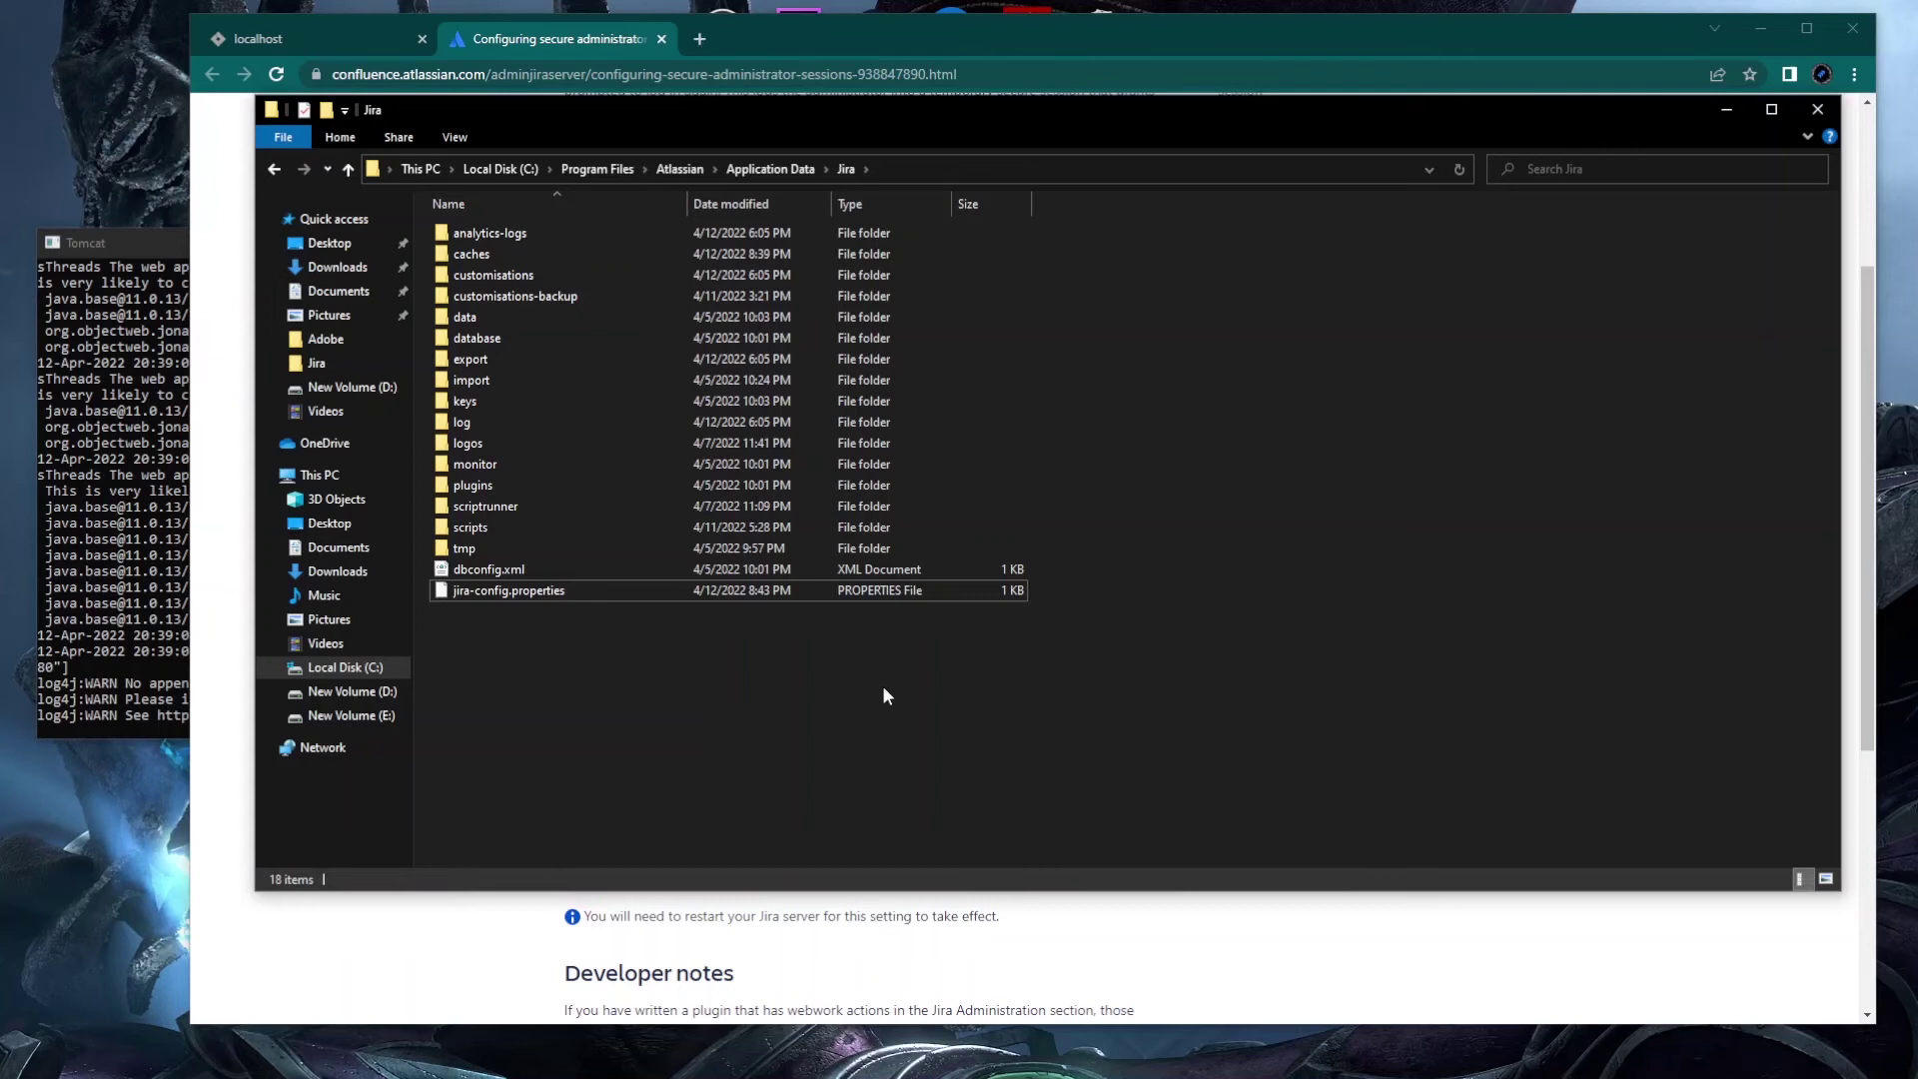
{"action": "left_click_drag", "start_coordinate": [1151, 112], "coordinate": [1143, 130]}
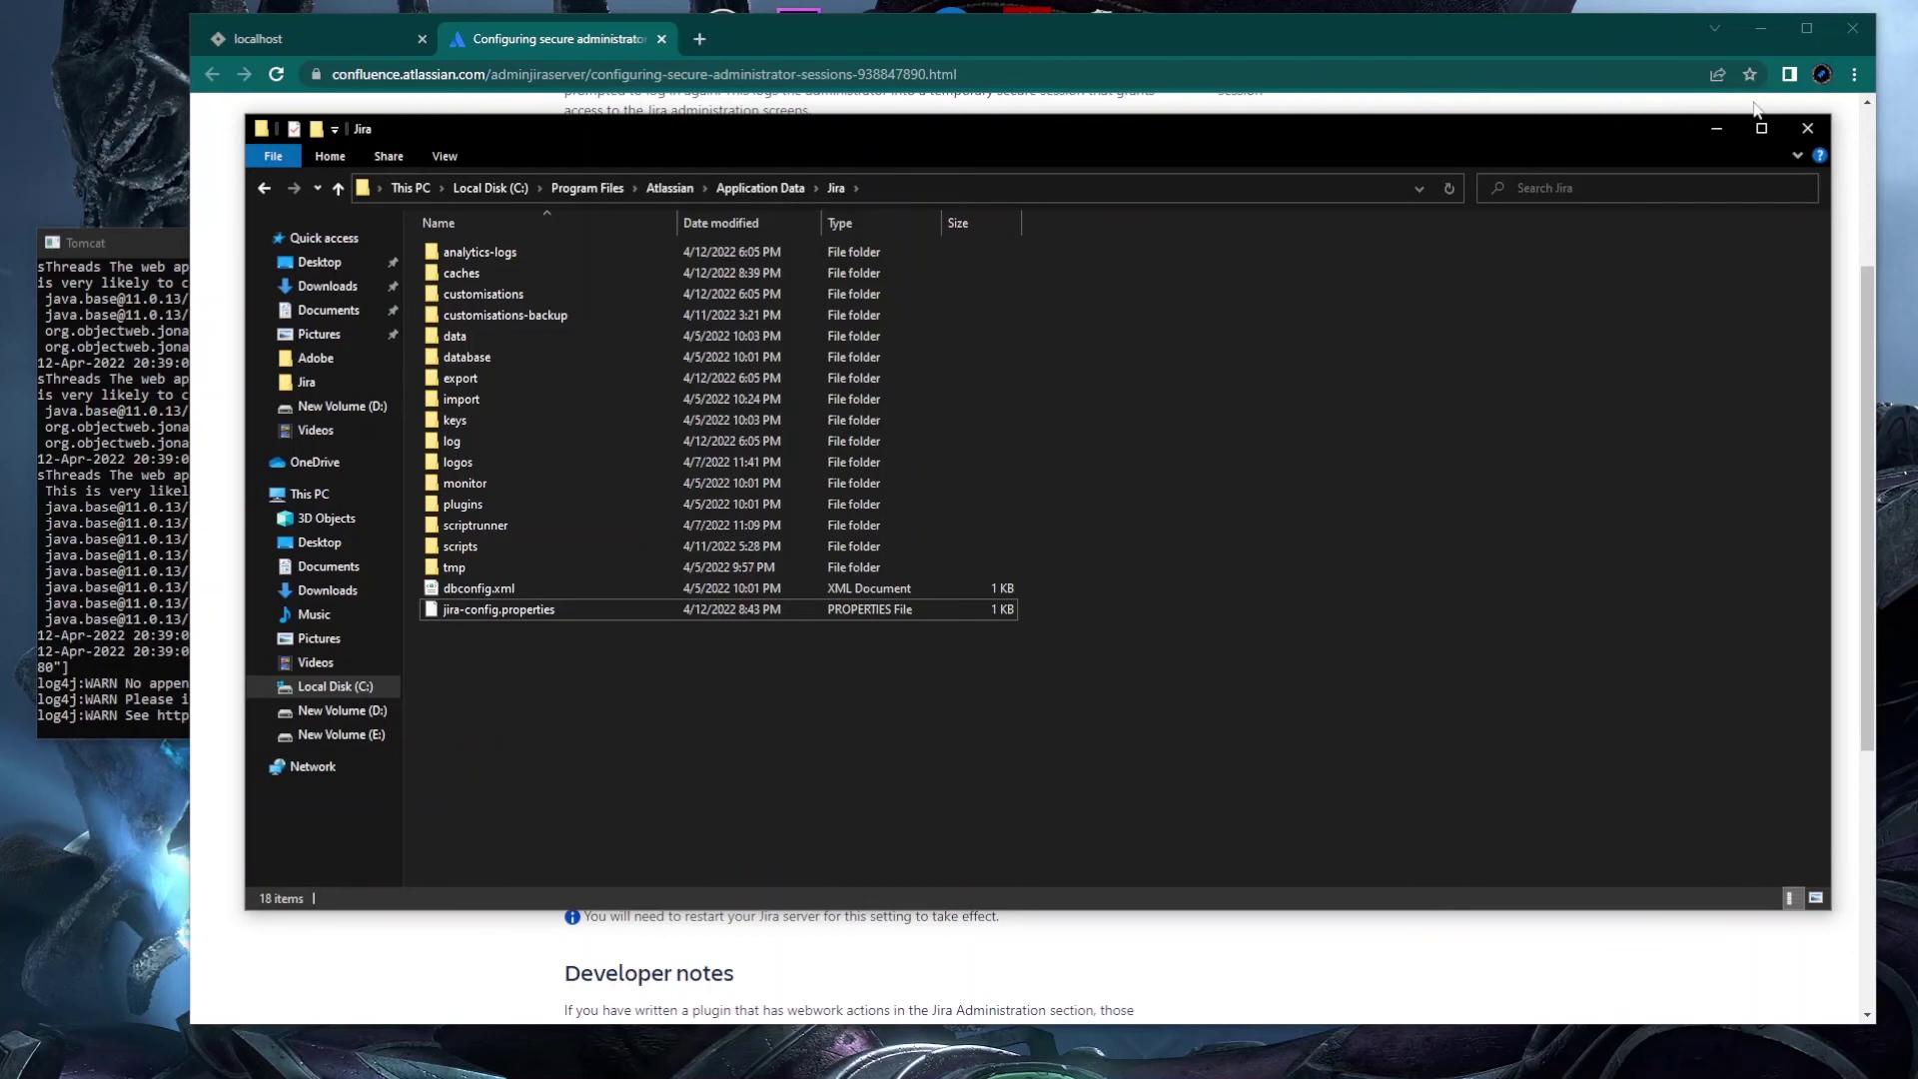
- Close the Tomcat console window to stop the running Jira server
{"action": "left_click", "coordinate": [1718, 128]}
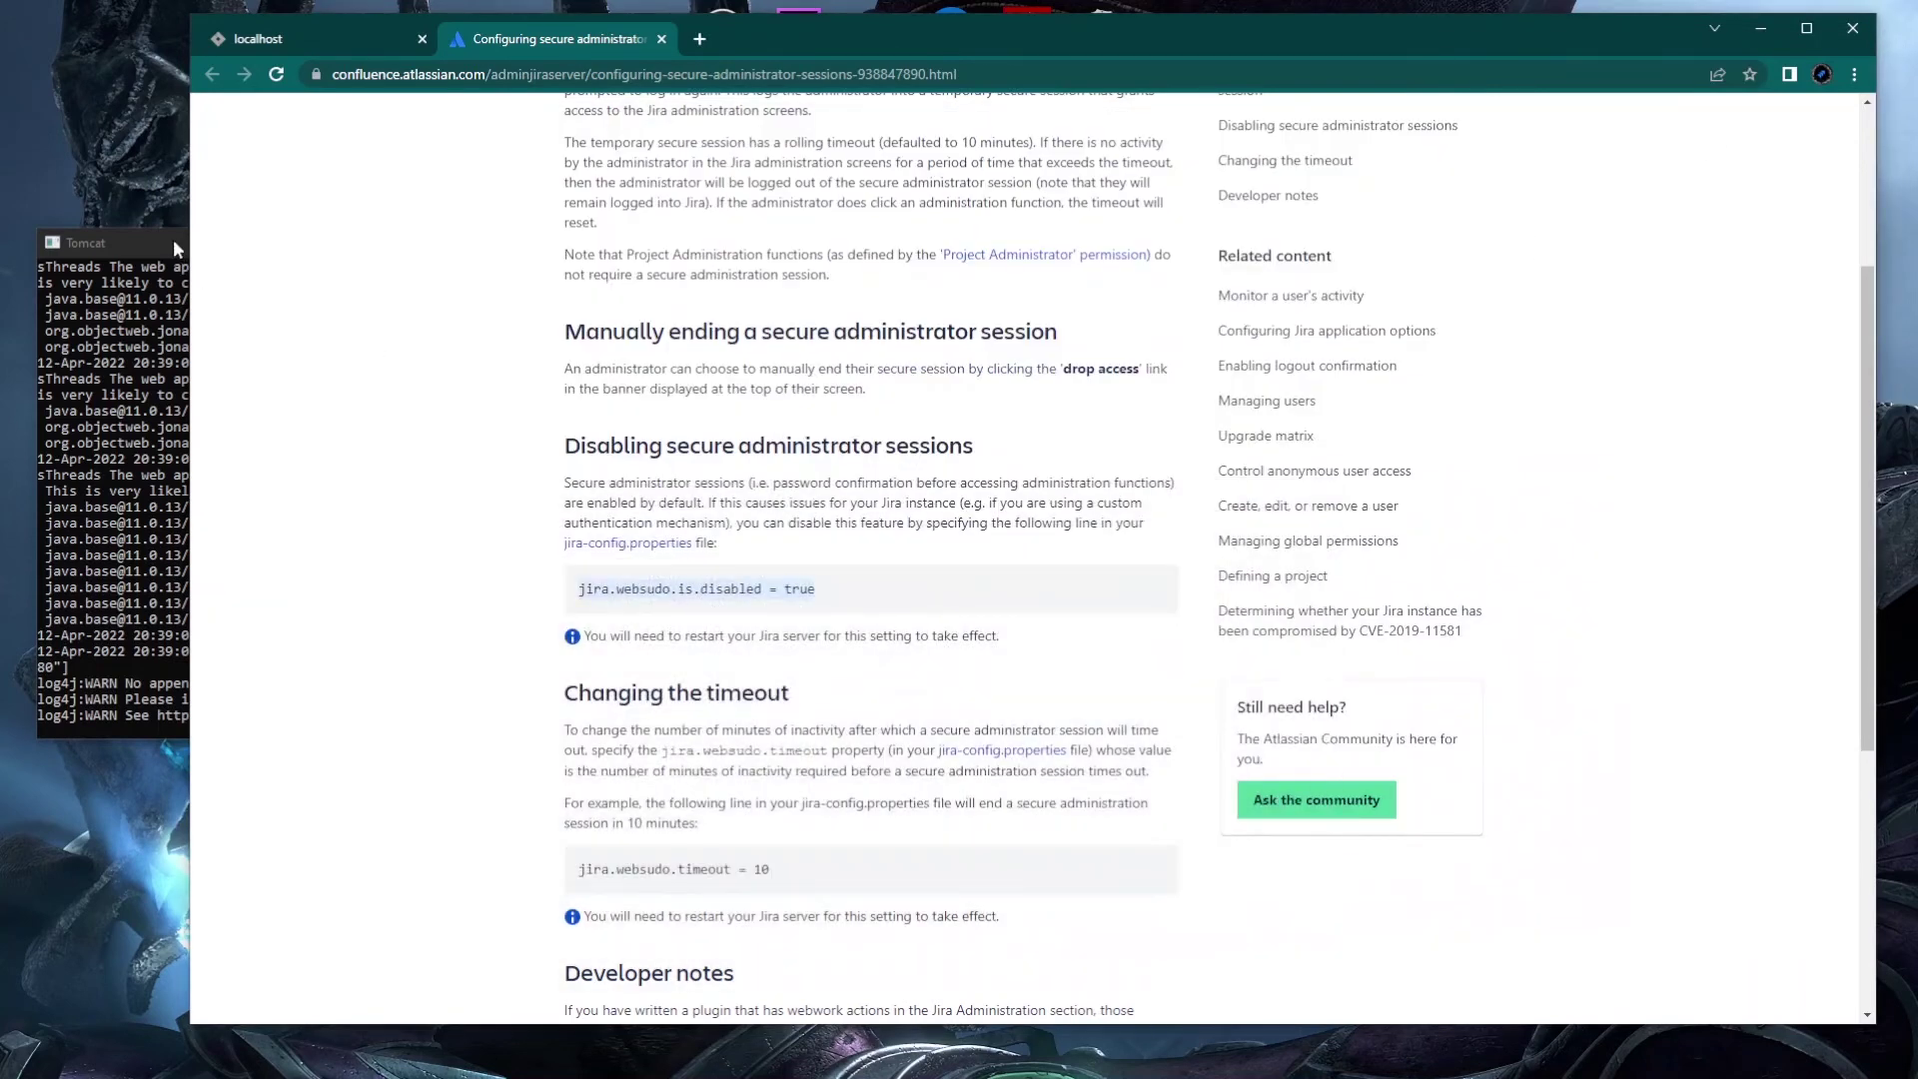
{"action": "left_click", "coordinate": [176, 241]}
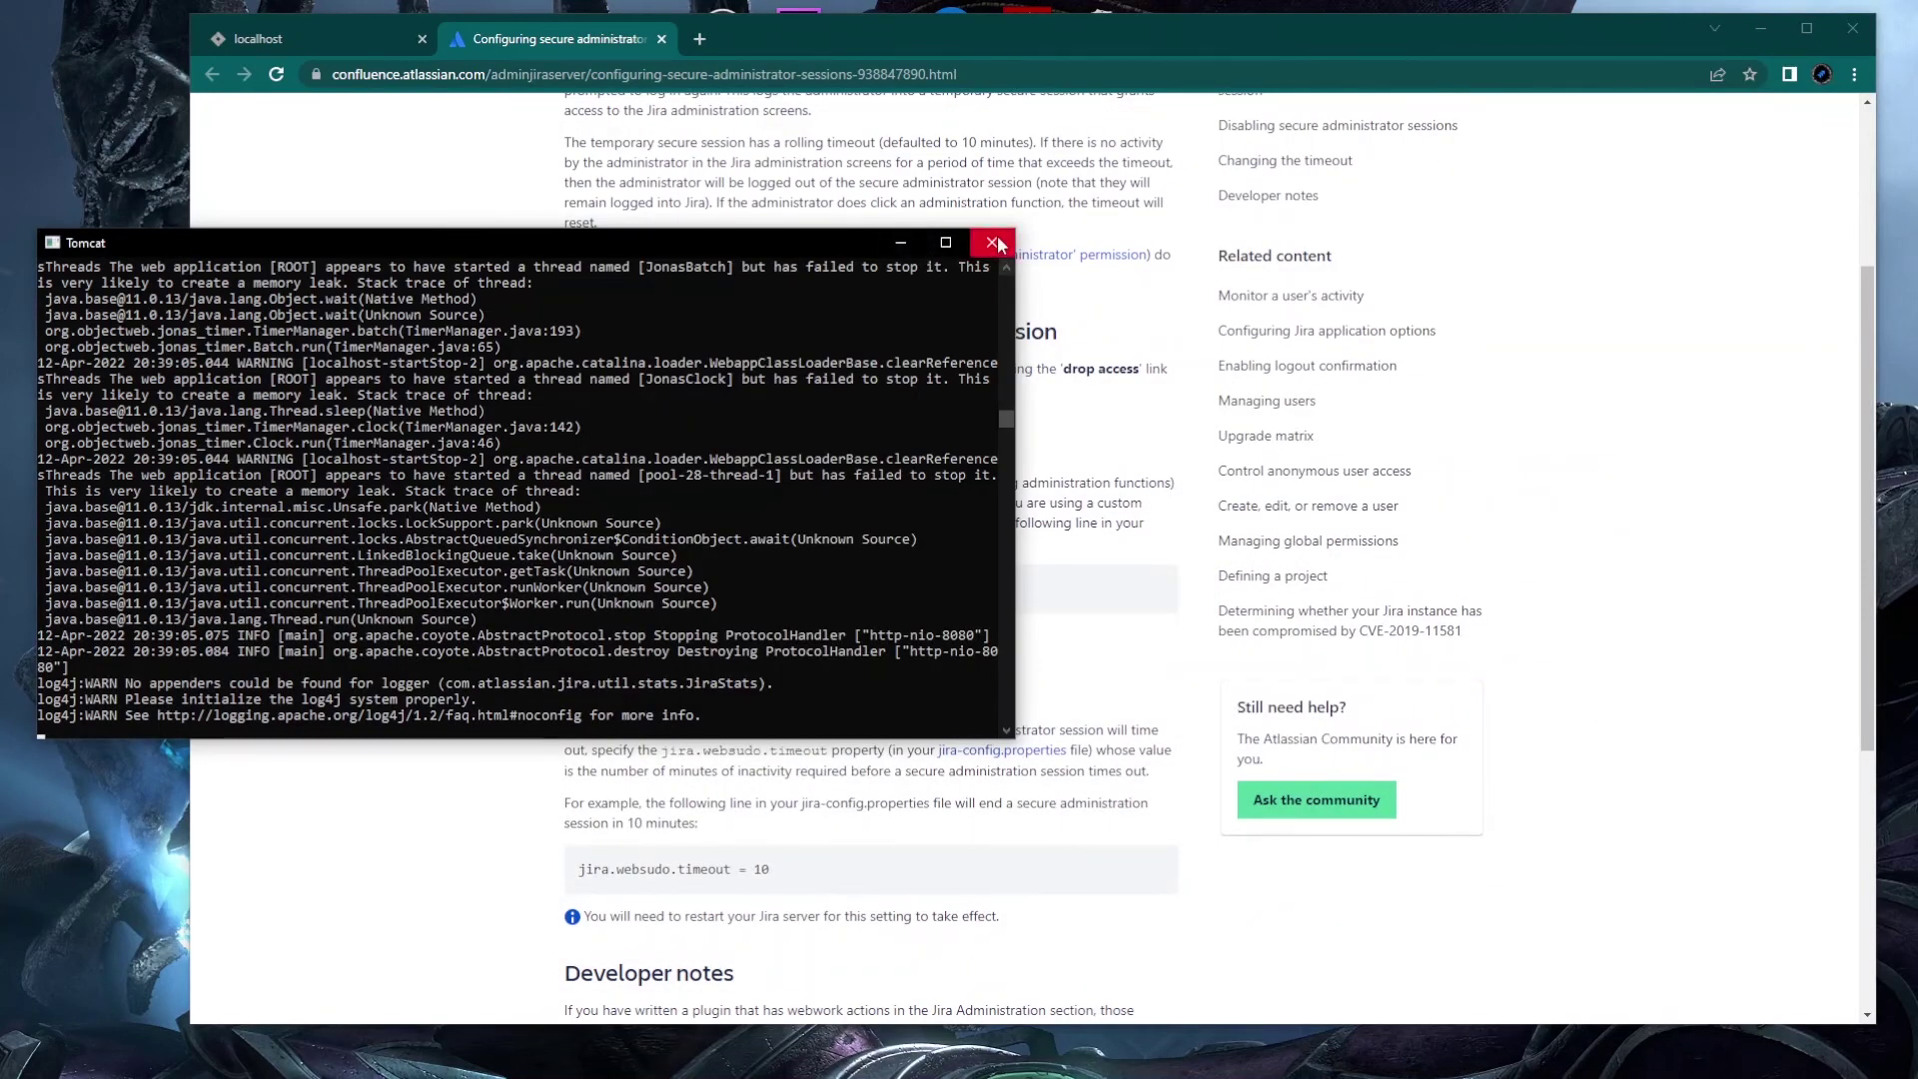
{"action": "left_click", "coordinate": [993, 243]}
{"action": "left_click", "coordinate": [807, 1059]}
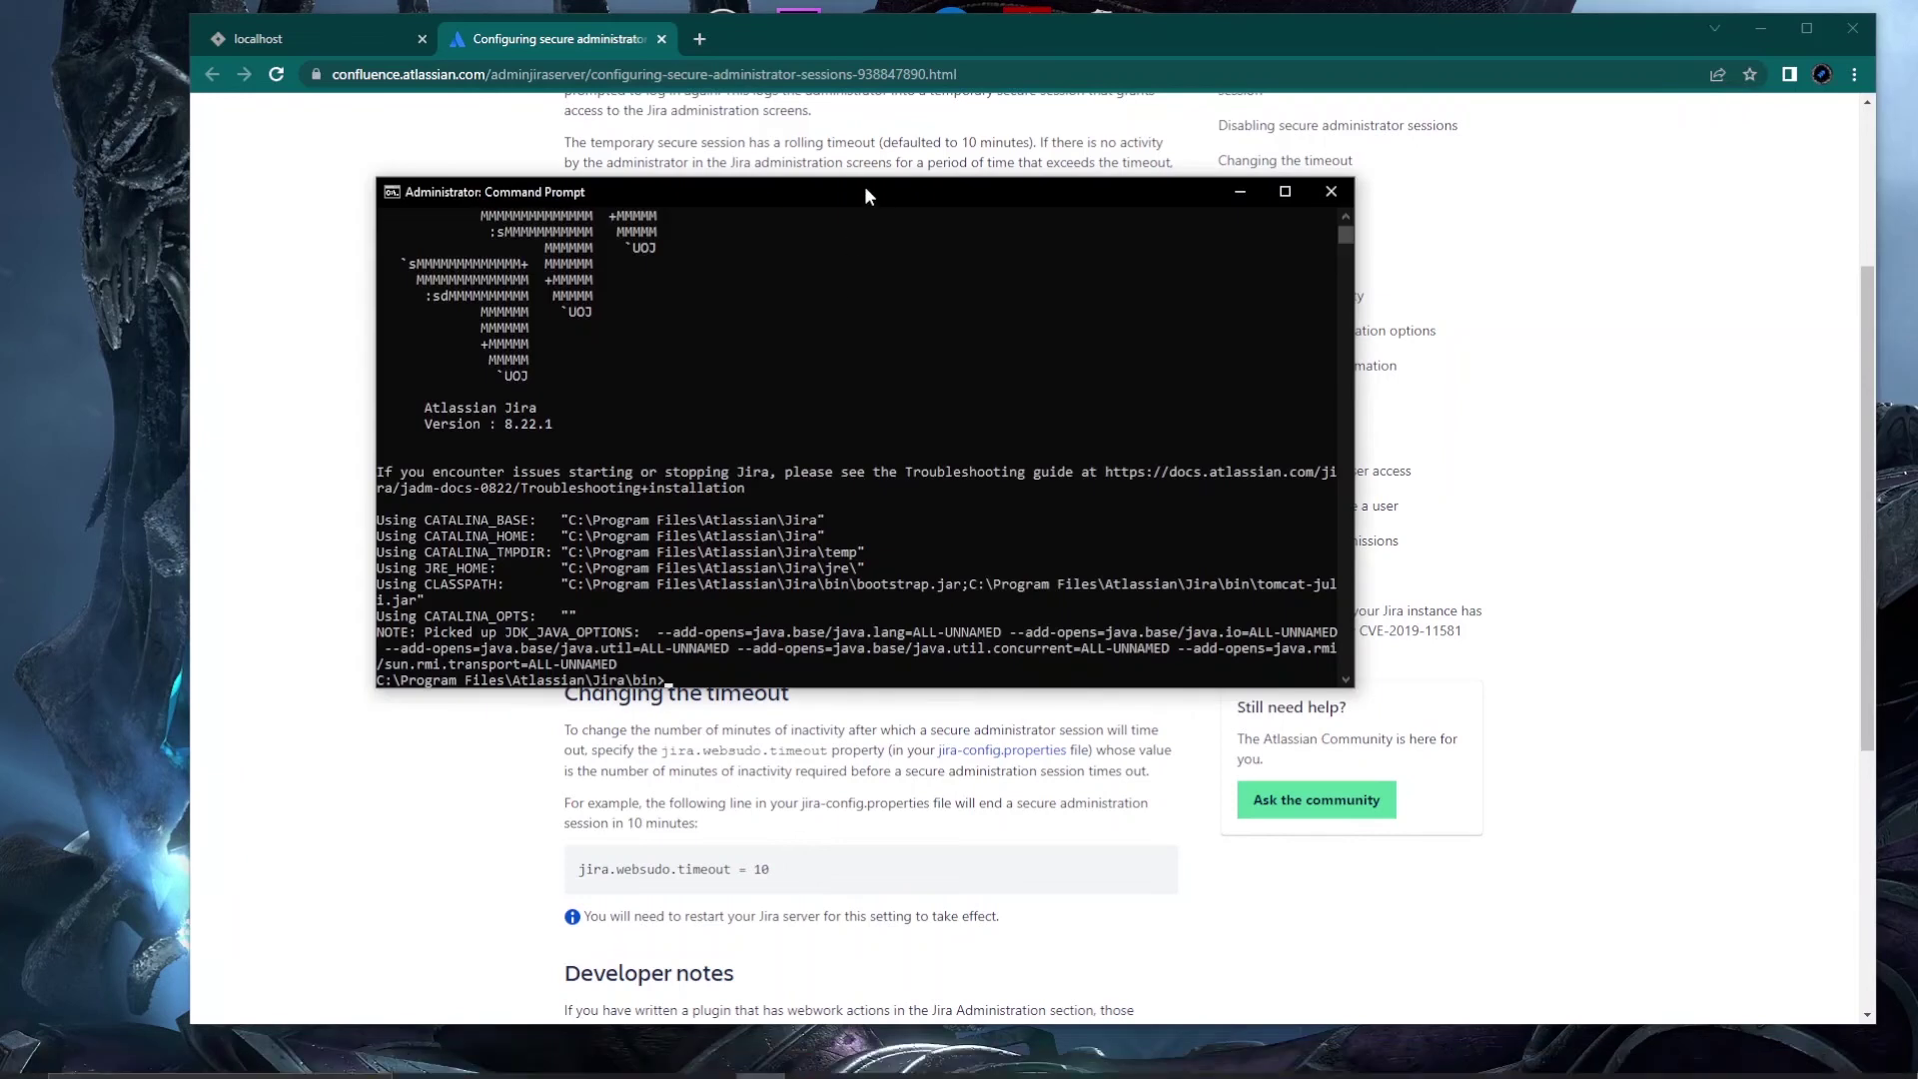
{"action": "left_click_drag", "start_coordinate": [866, 190], "coordinate": [712, 228]}
- Run start-jira in the administrator Command Prompt to restart Jira
{"action": "type", "text": "start-jira"}
{"action": "key", "text": "Return"}
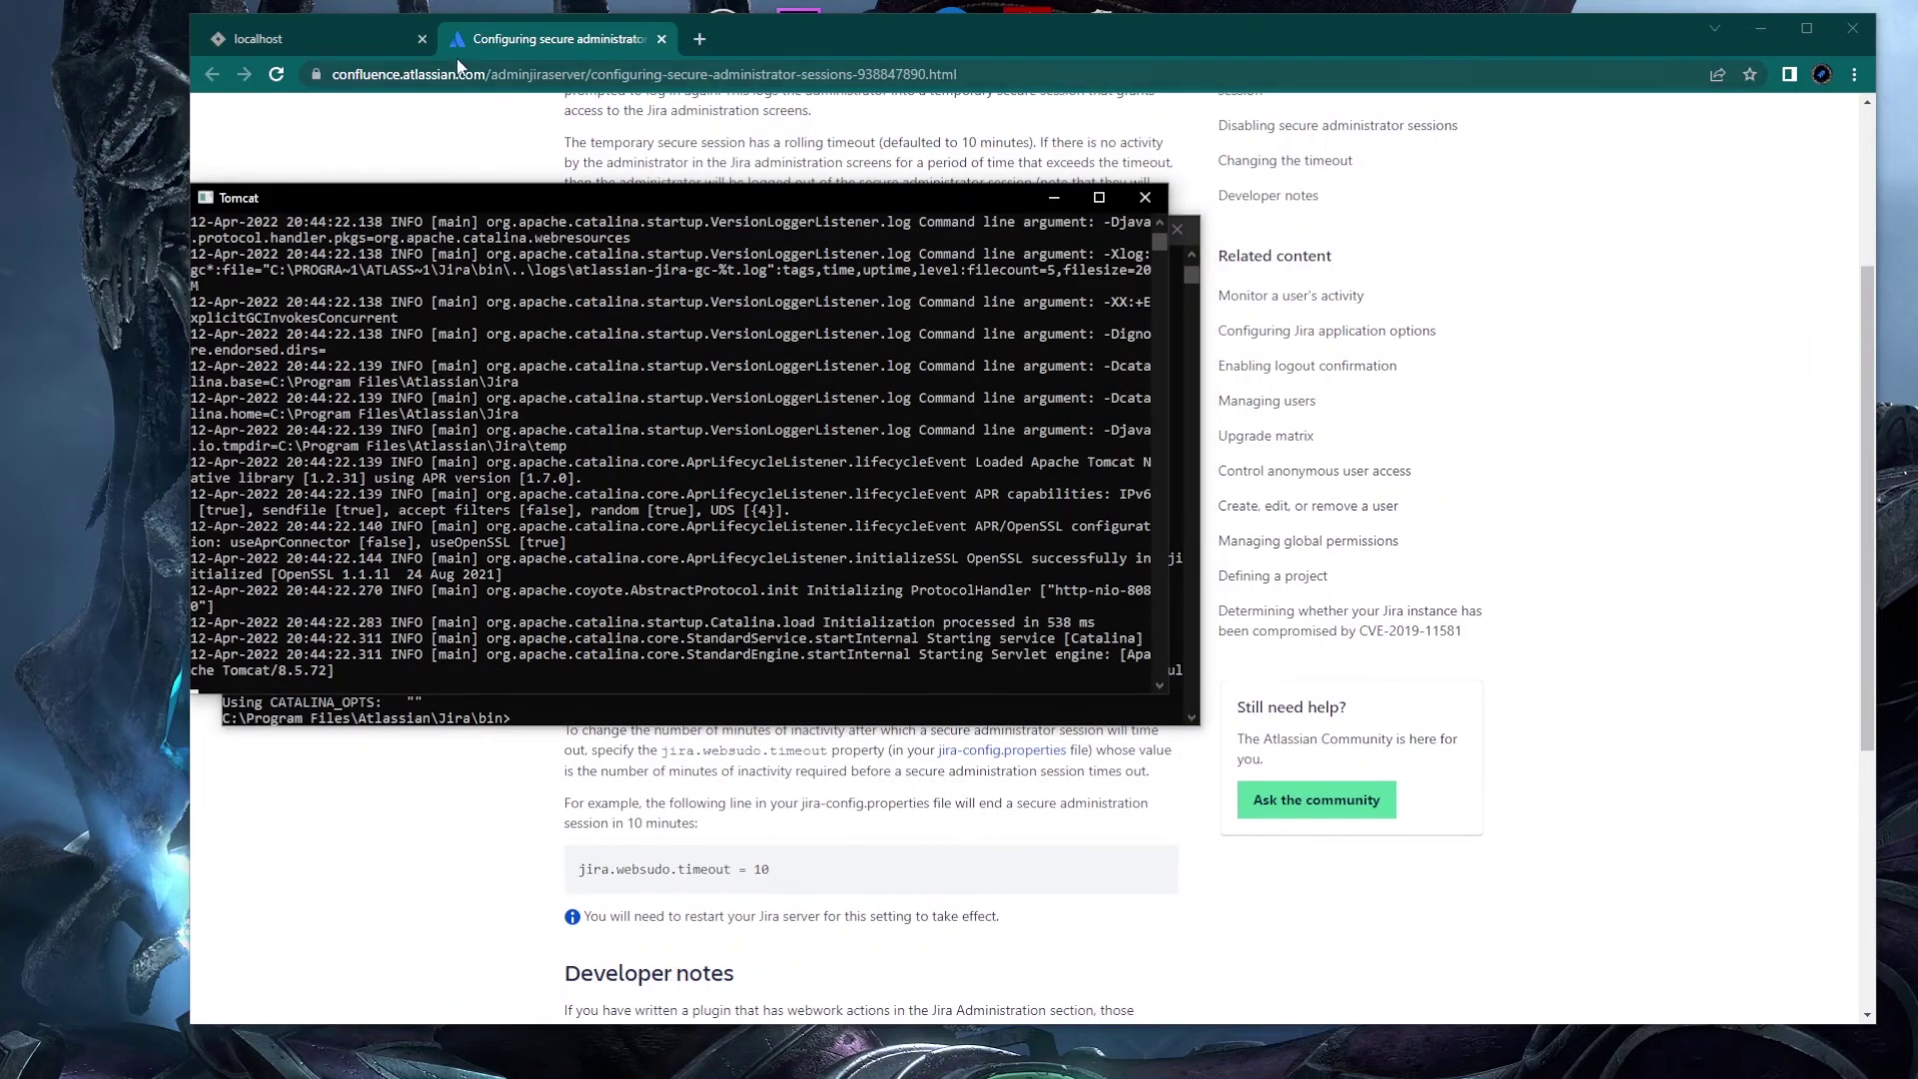
{"action": "left_click", "coordinate": [389, 49]}
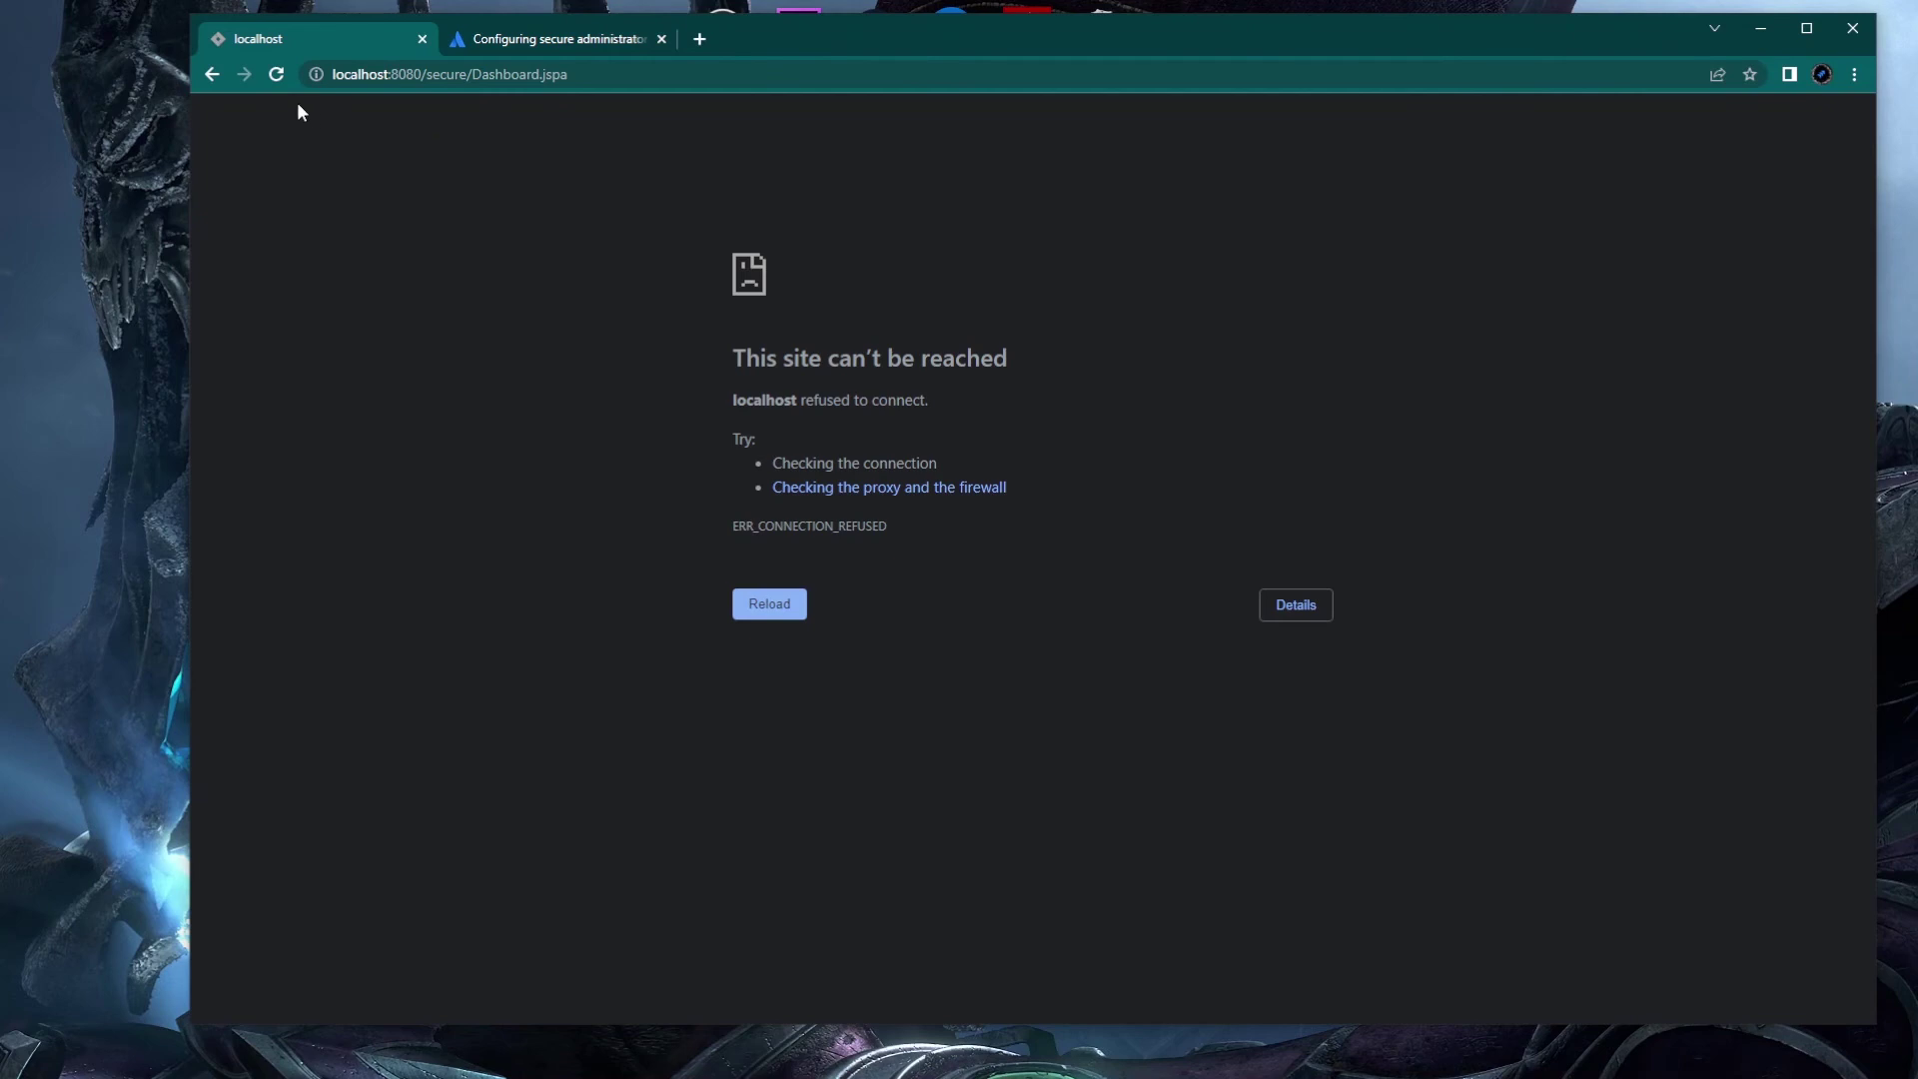
- Reload localhost, open Administration > User management (2 users) with no password prompt, then return to the dashboard
{"action": "left_click", "coordinate": [279, 75]}
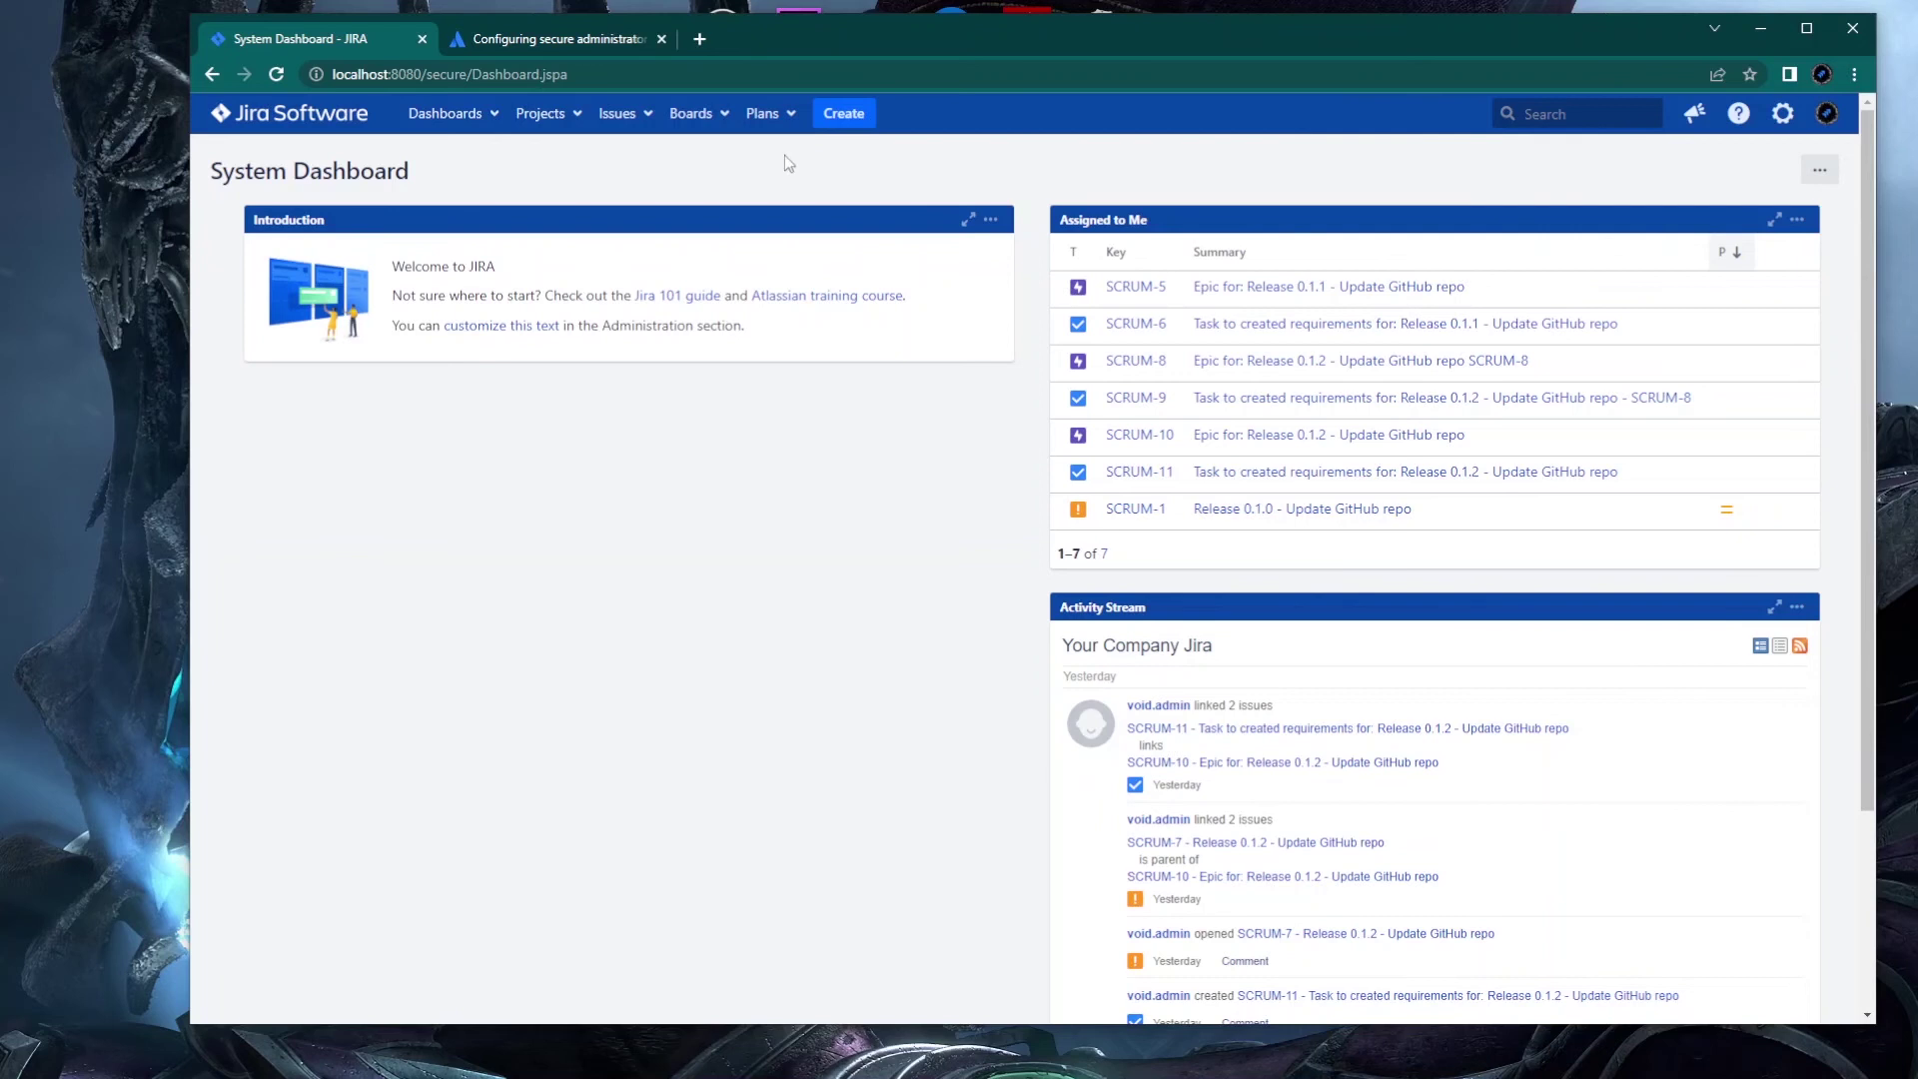
{"action": "left_click", "coordinate": [1785, 115]}
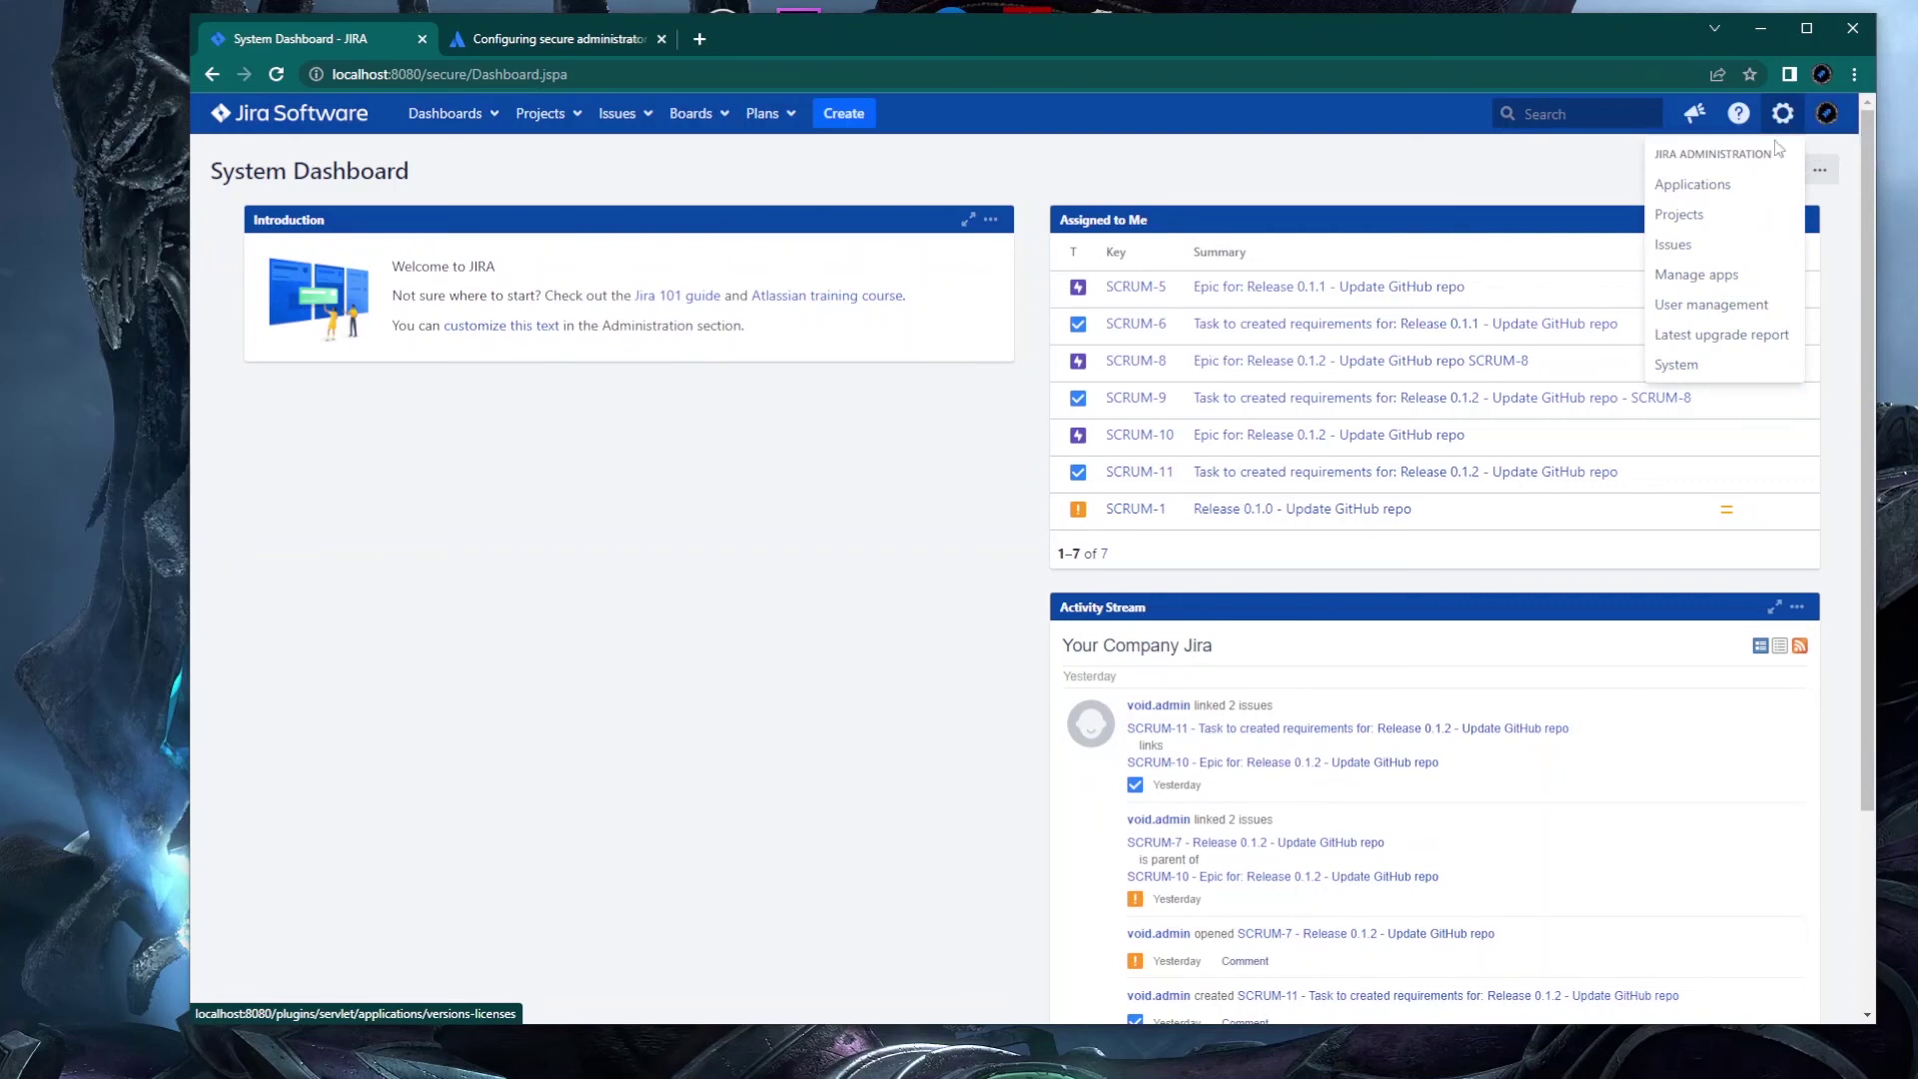
{"action": "left_click", "coordinate": [1722, 312]}
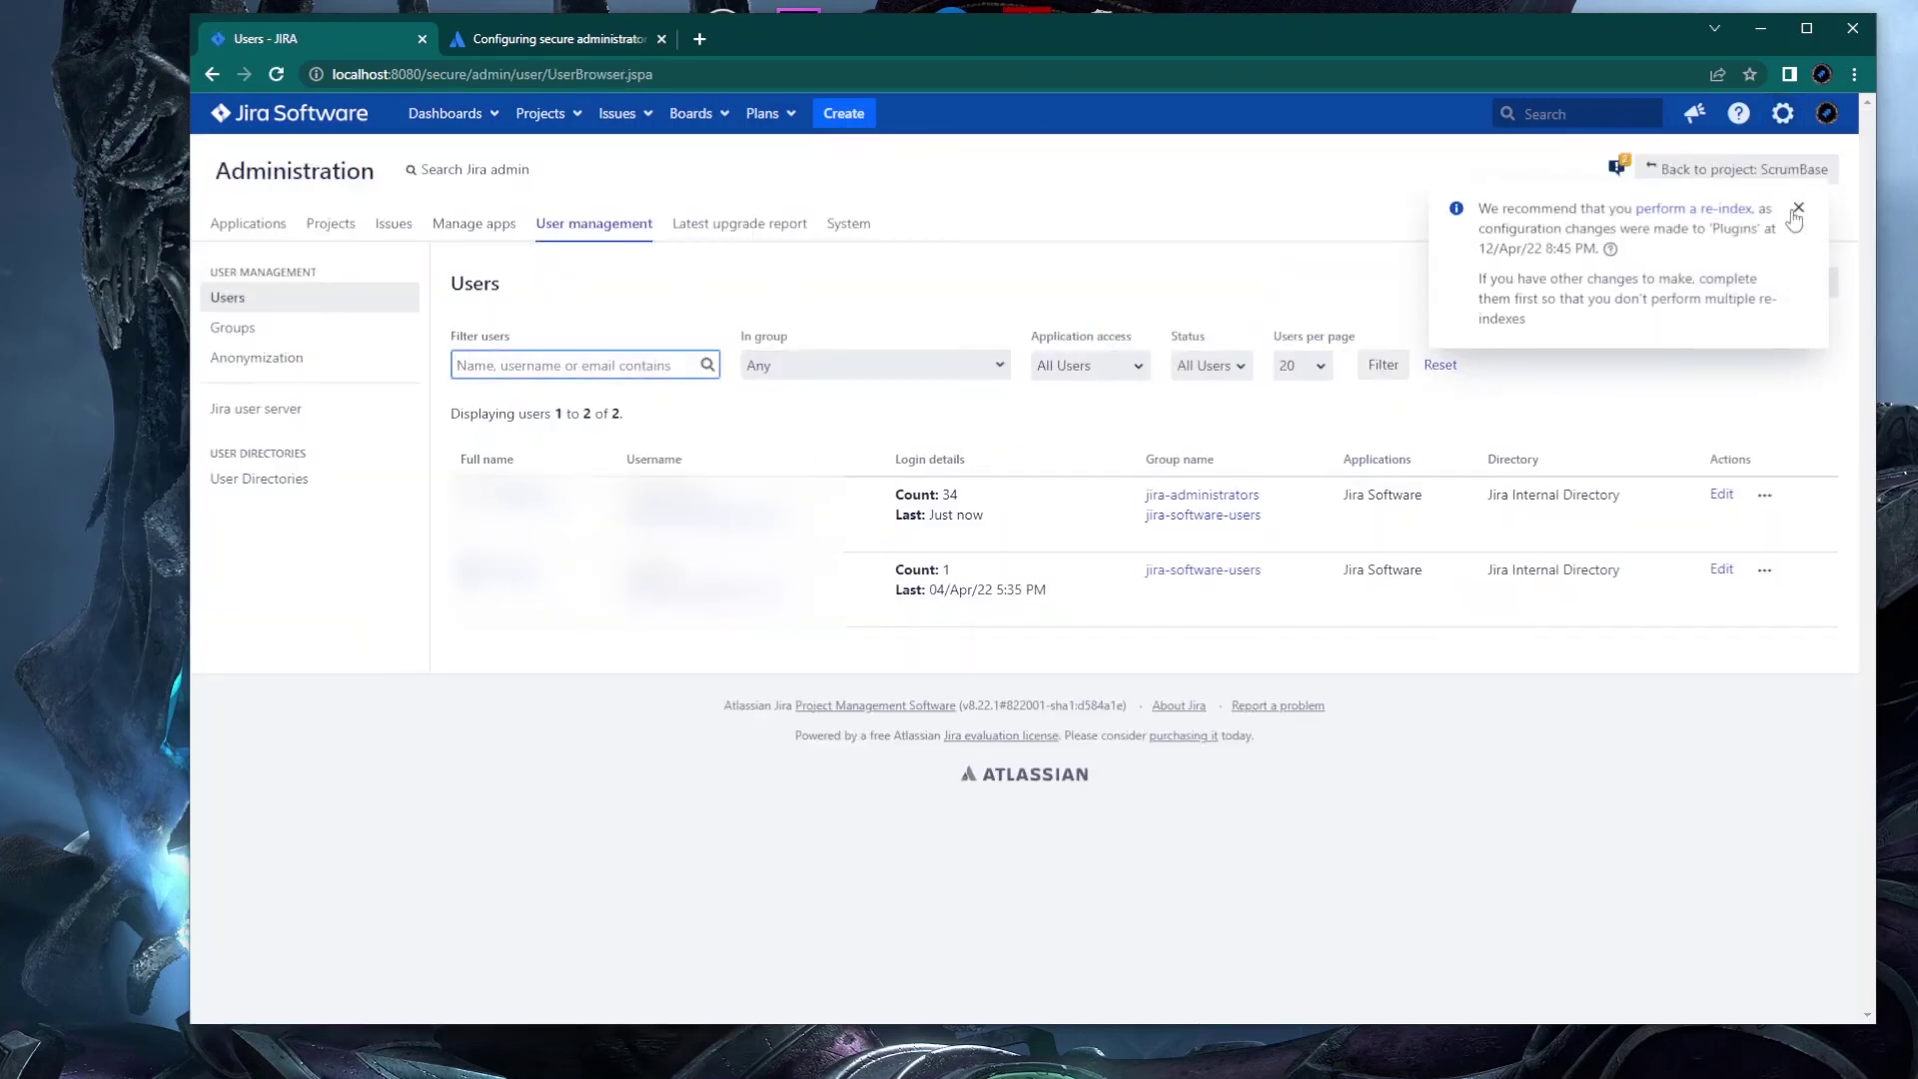
{"action": "left_click", "coordinate": [1798, 208]}
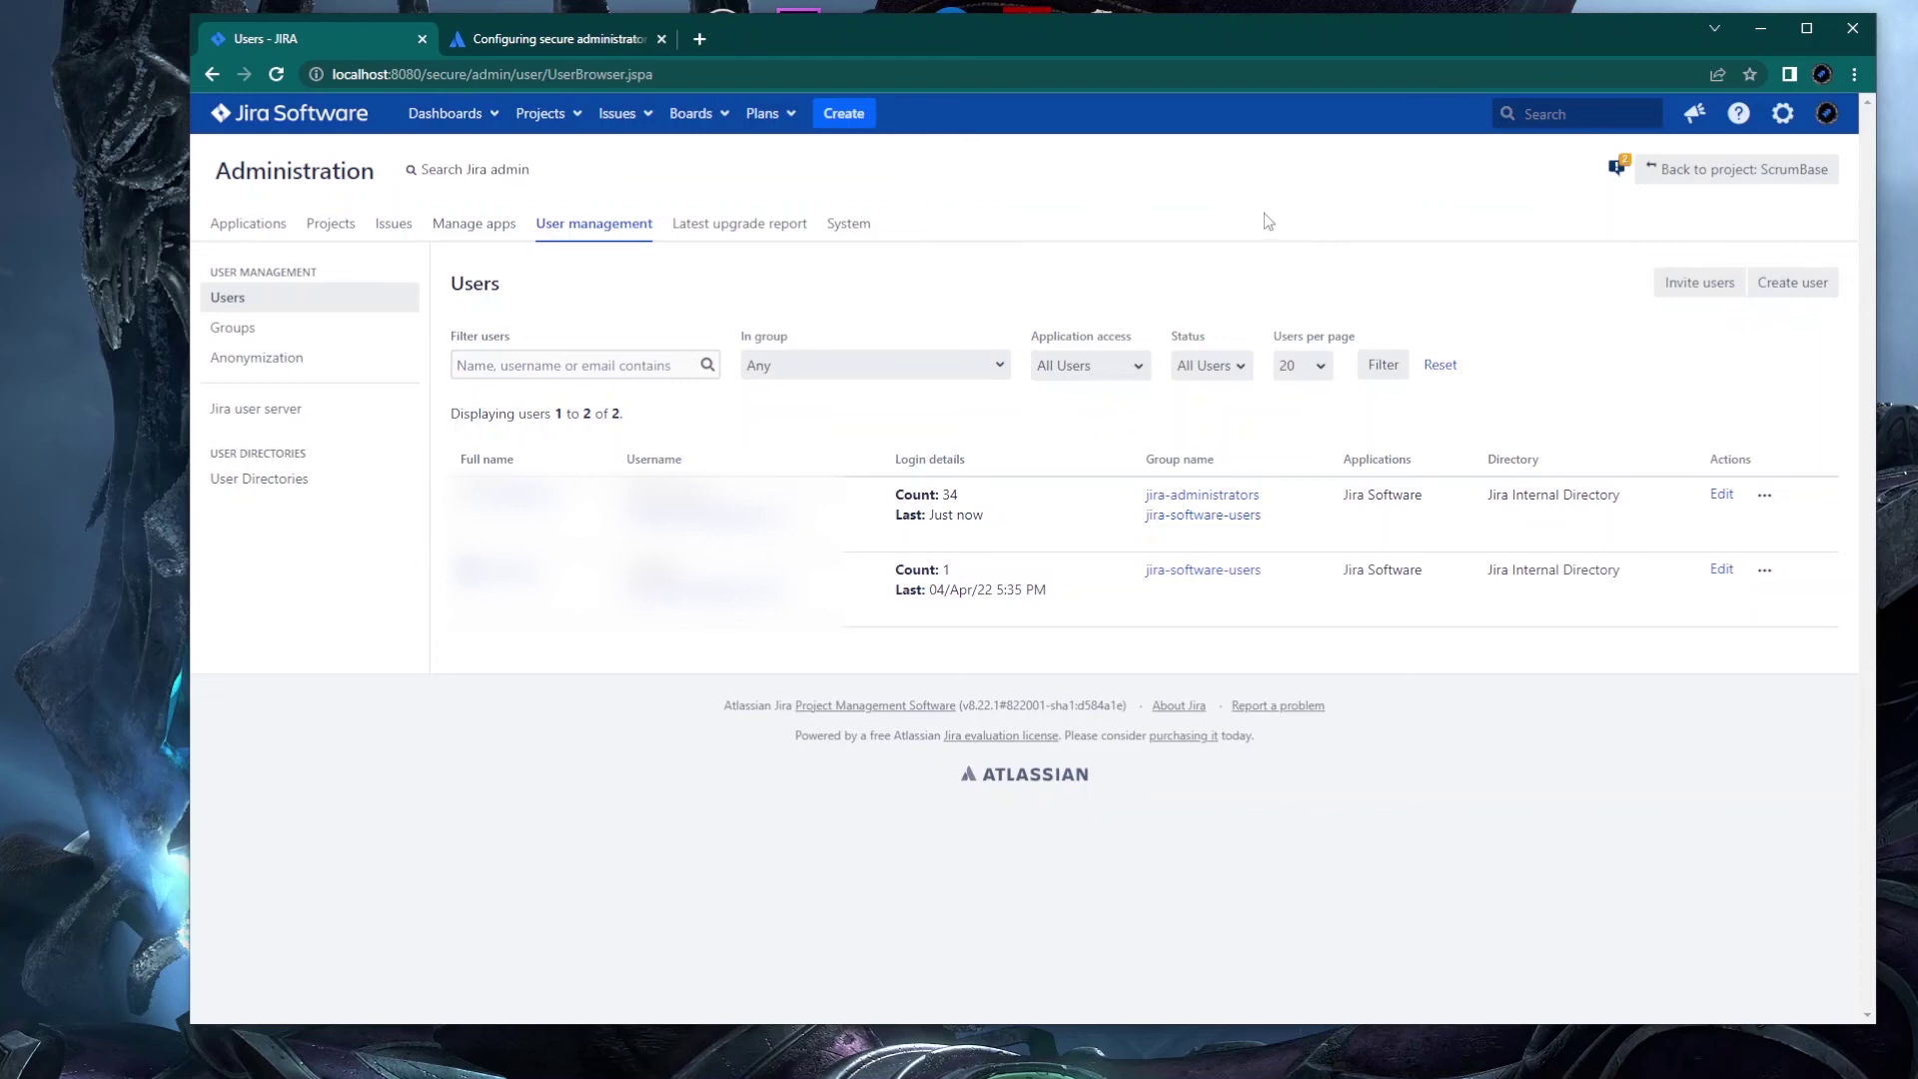
{"action": "left_click", "coordinate": [354, 128]}
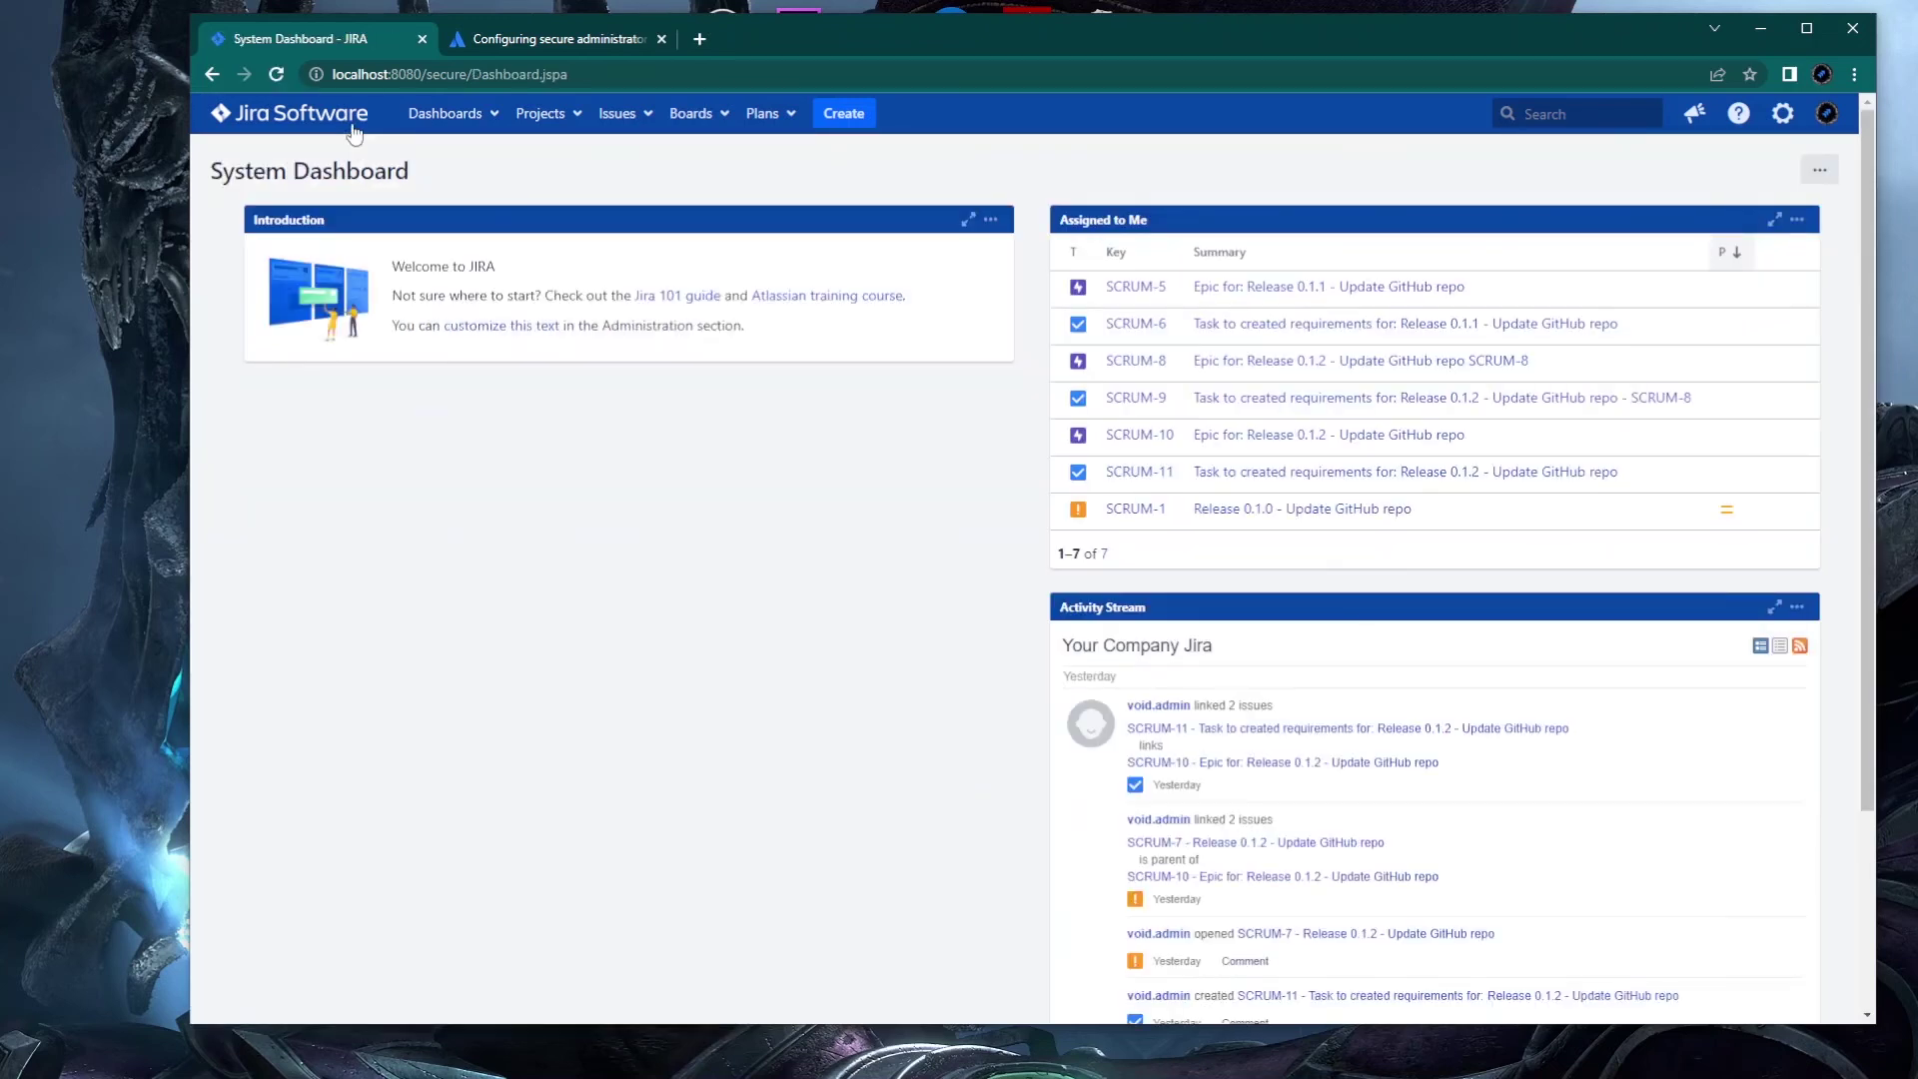